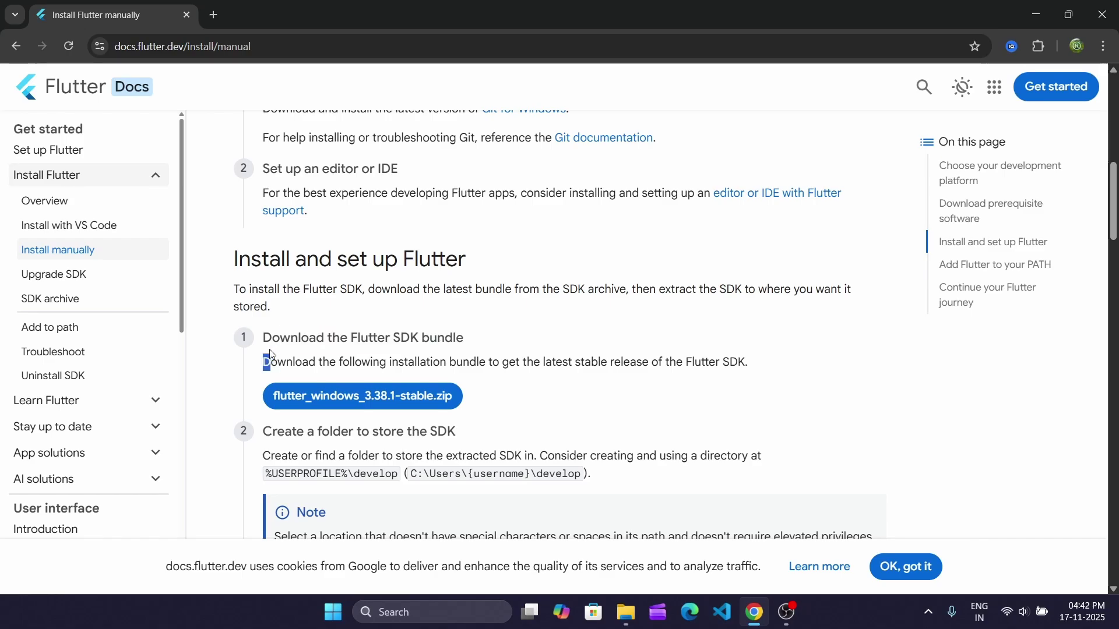
Download the flutter_windows_3.38.1-stable.zip SDK bundle into the Downloads folder and check the download.
click(352, 408)
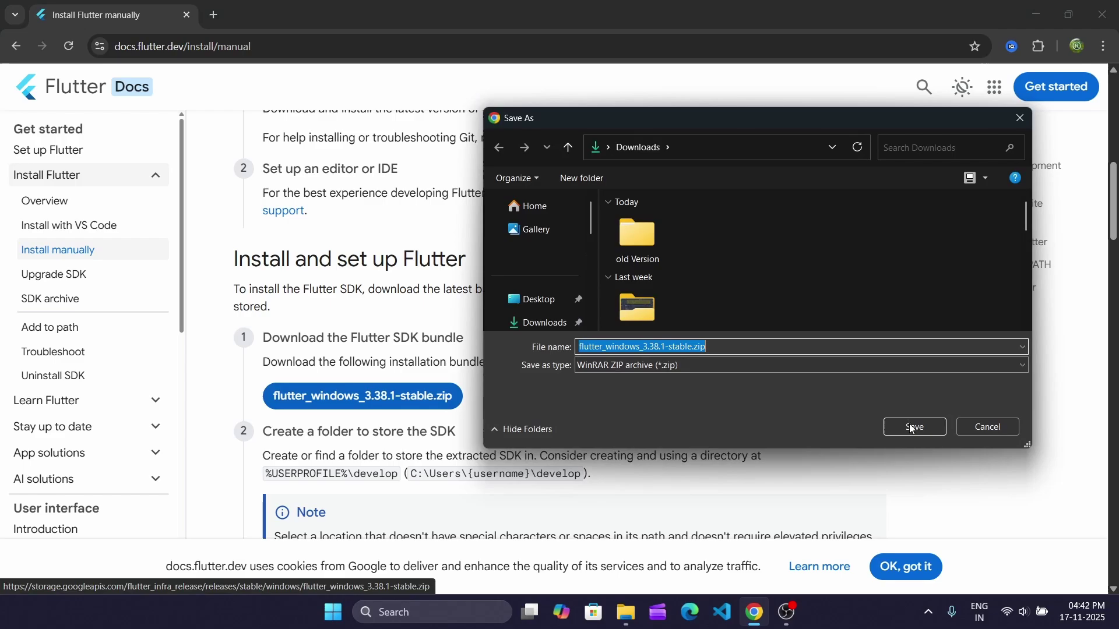
click(913, 429)
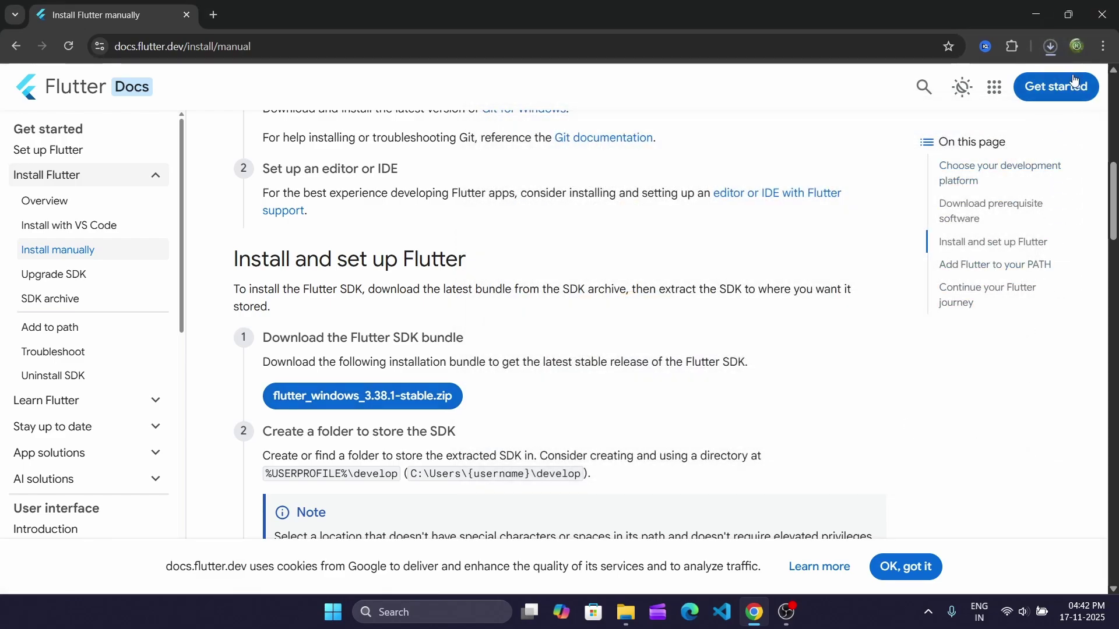
click(1049, 46)
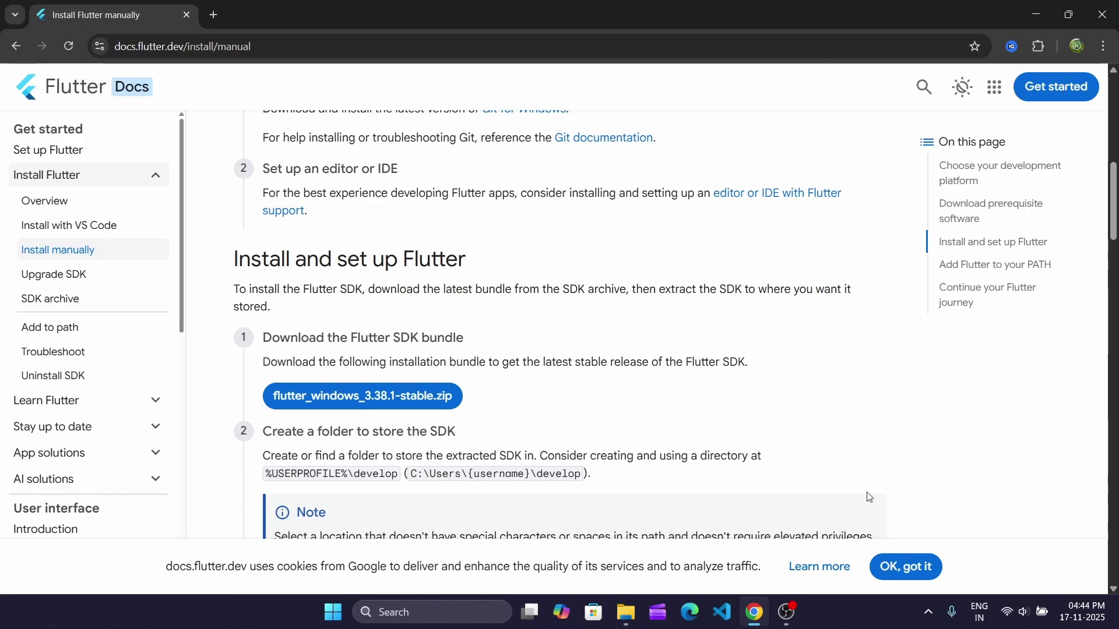
In File Explorer, extract flutter_windows_3.38.1-stable.zip from Downloads to the root of the C: drive.
click(625, 612)
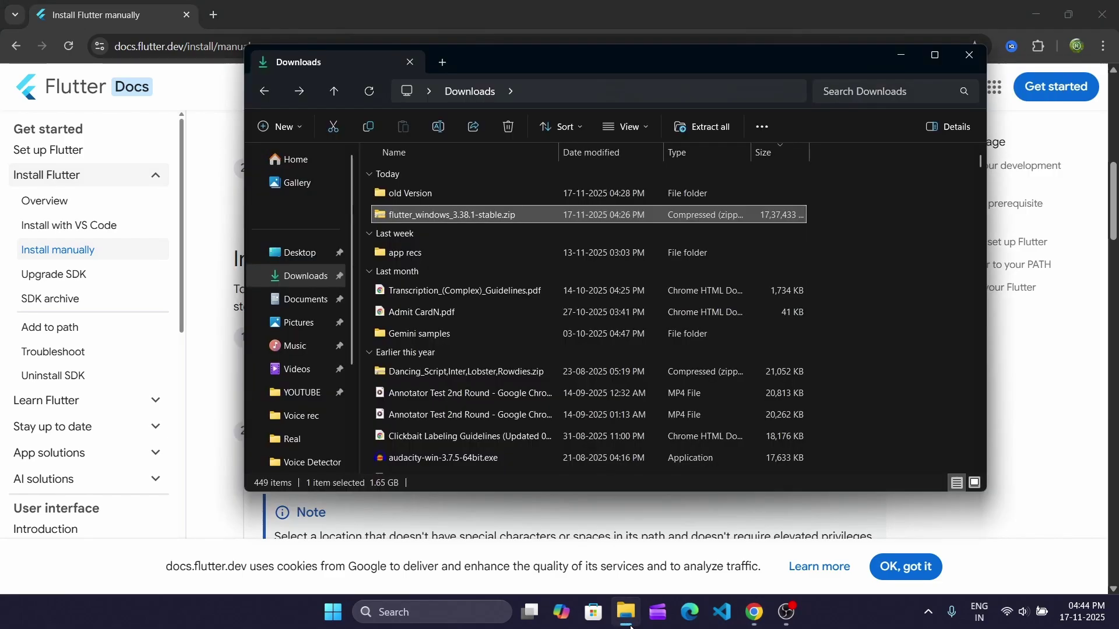
double_click(535, 215)
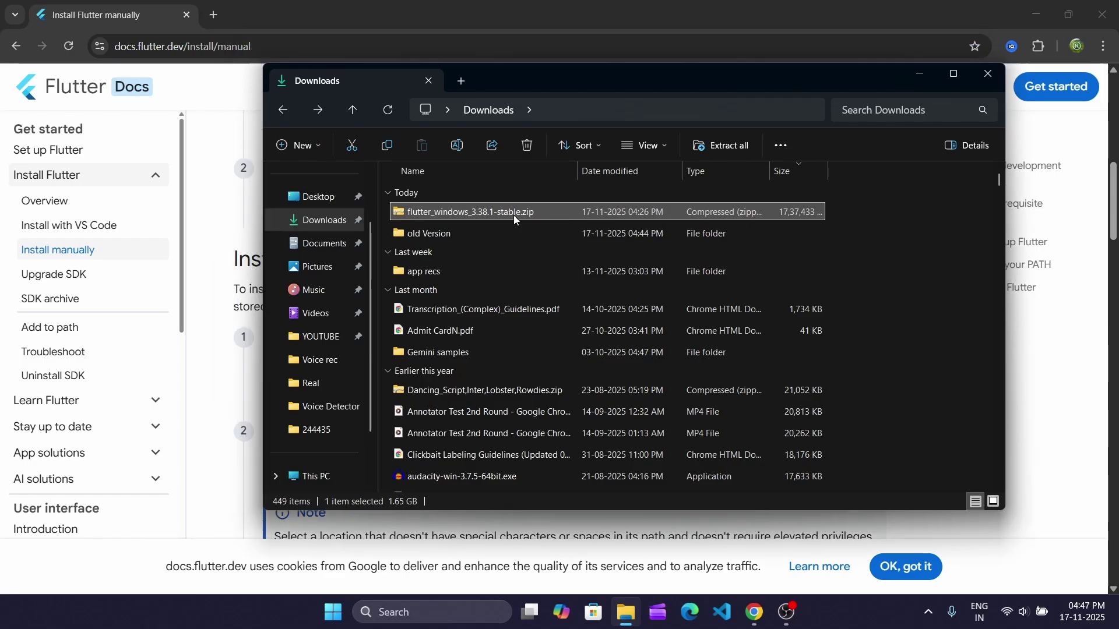
right_click(561, 216)
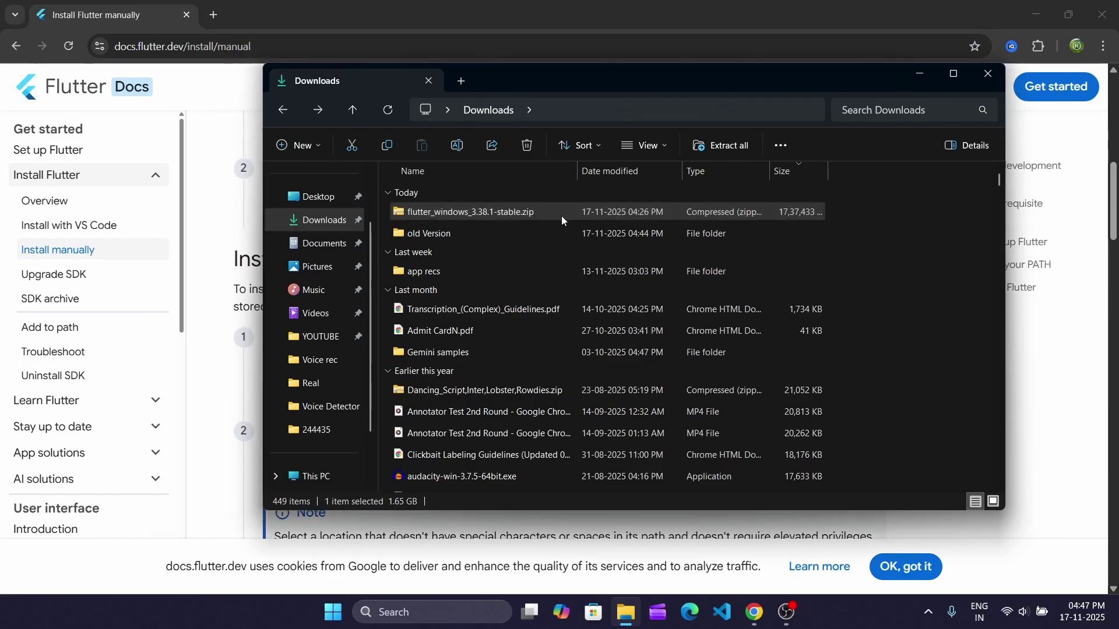
click(634, 330)
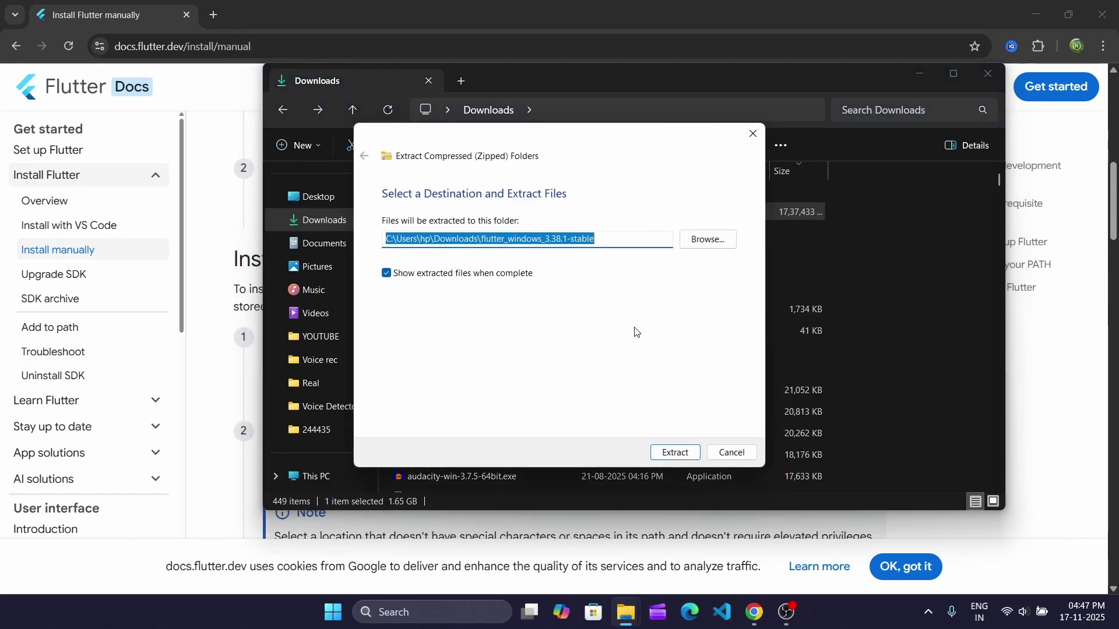
click(707, 239)
scroll(440, 348, down, 1)
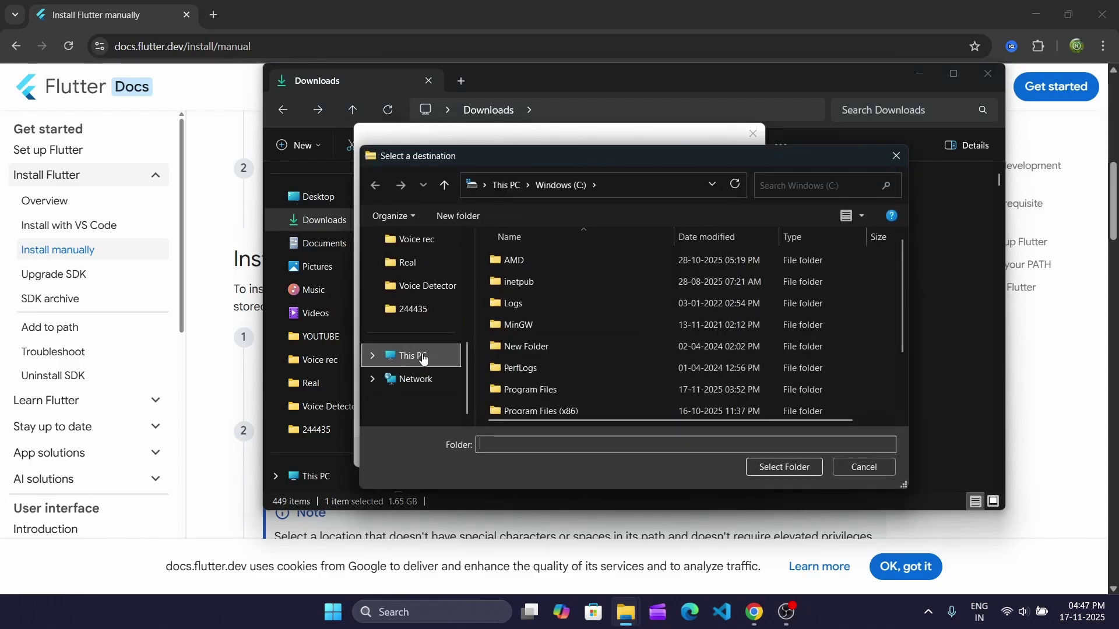
click(420, 357)
double_click(592, 277)
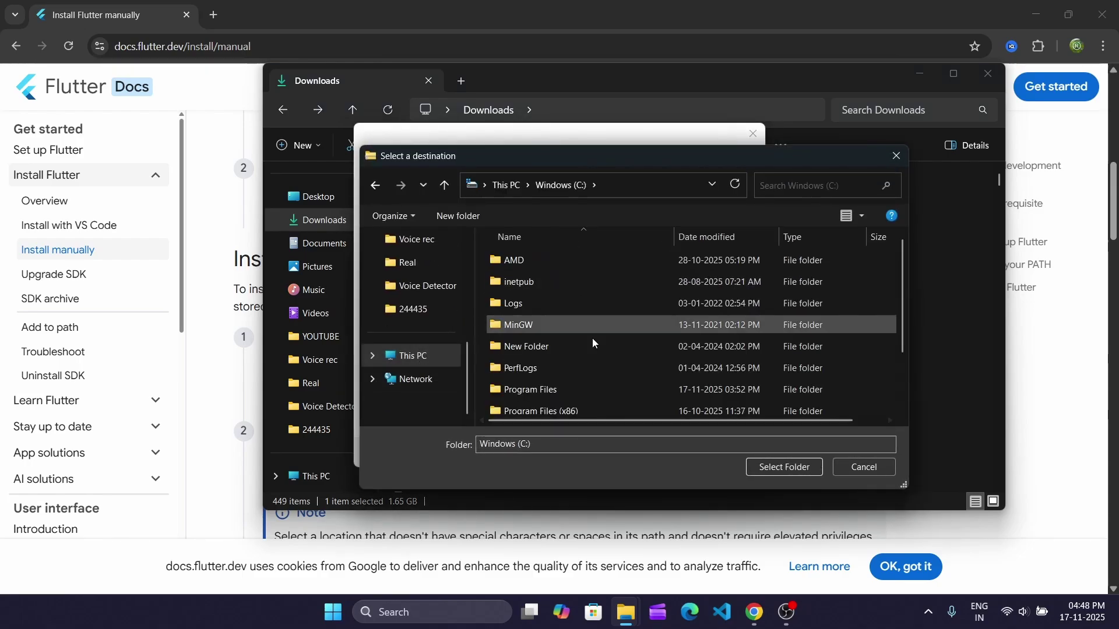
click(770, 467)
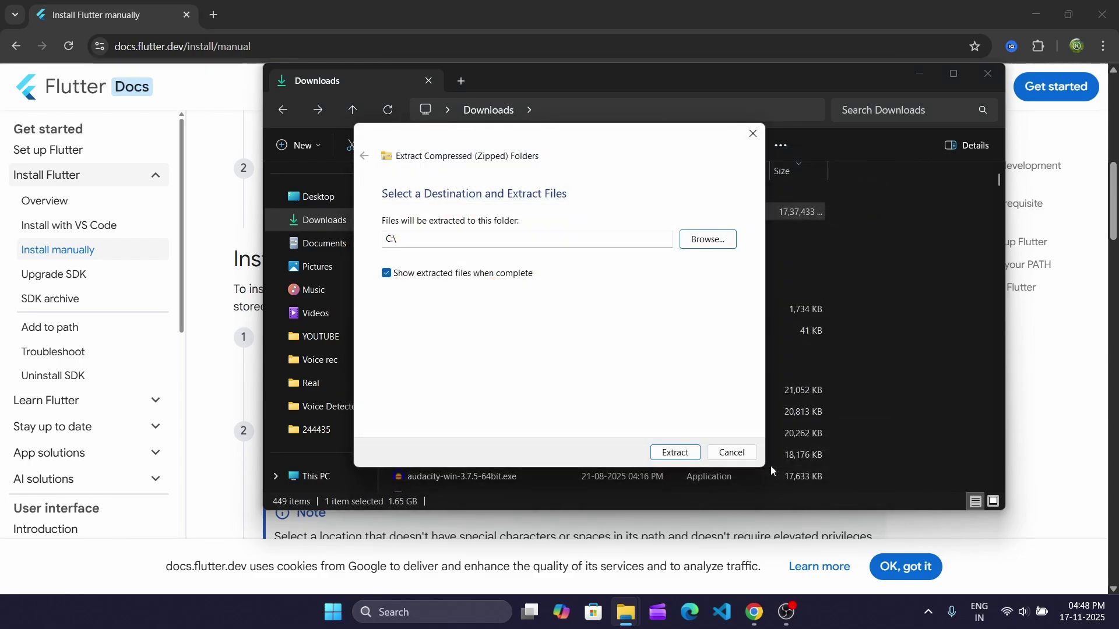
click(675, 452)
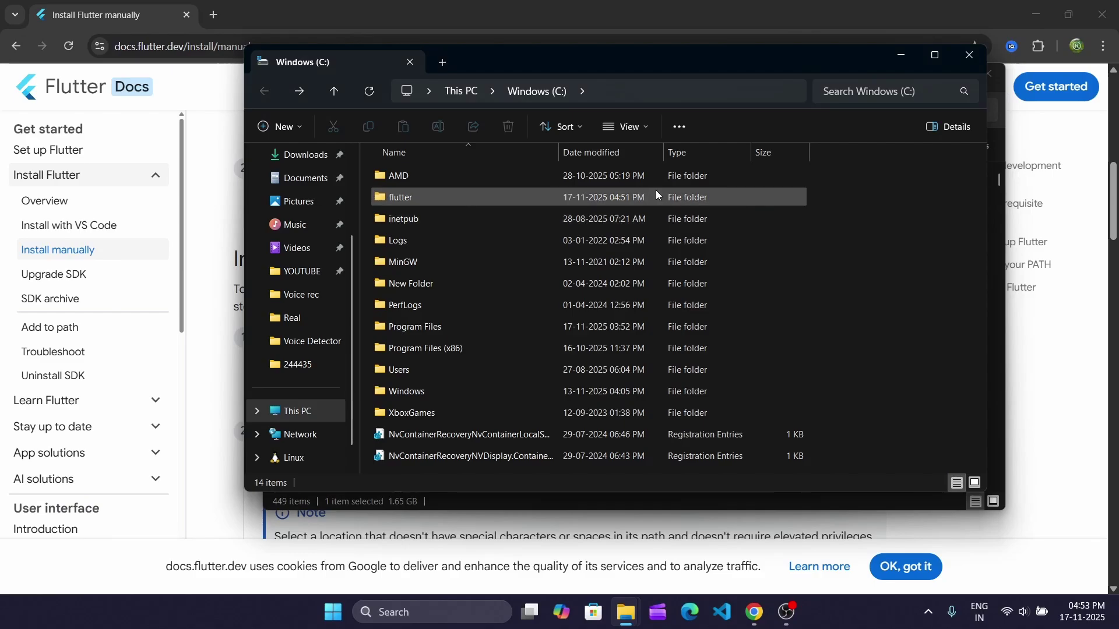
Go to the bin folder inside the extracted flutter folder and copy its path, C:\flutter\bin.
double_click(552, 198)
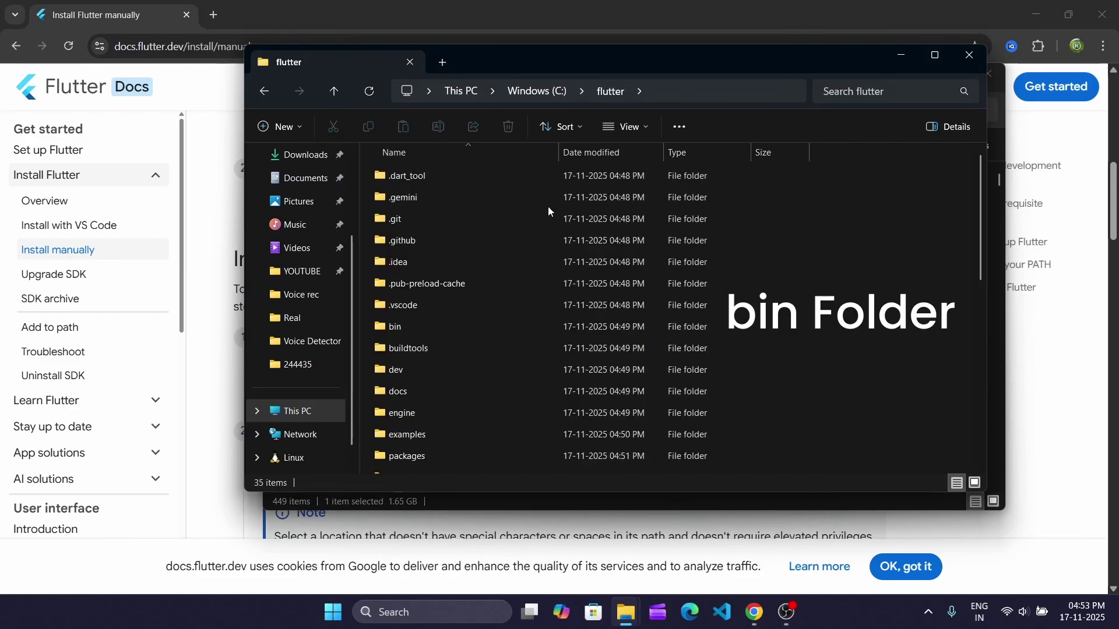
double_click(458, 331)
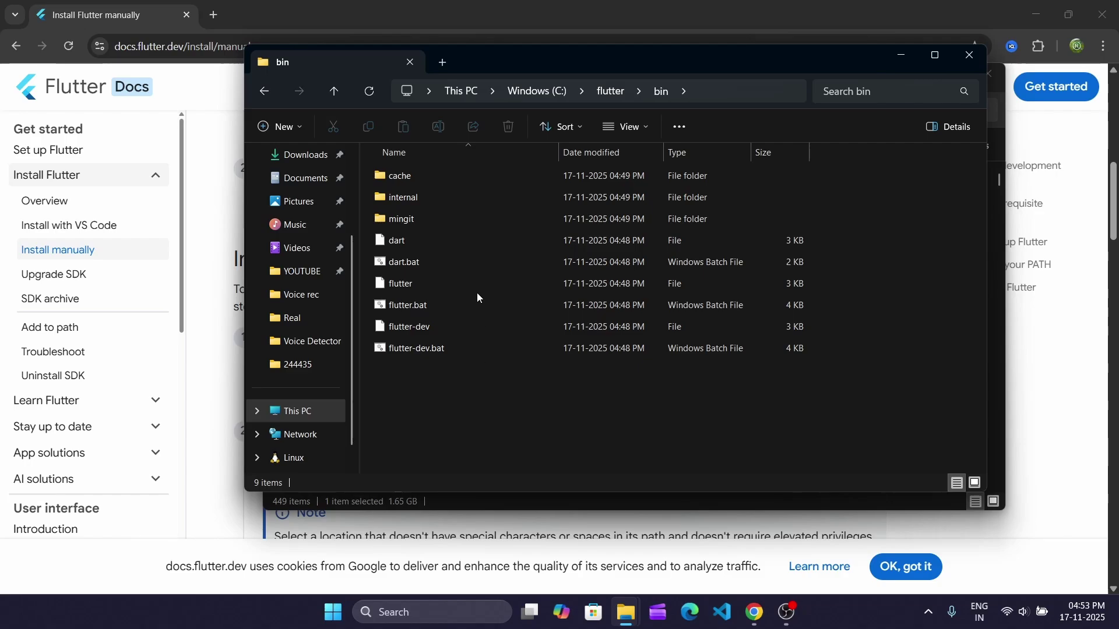
click(711, 85)
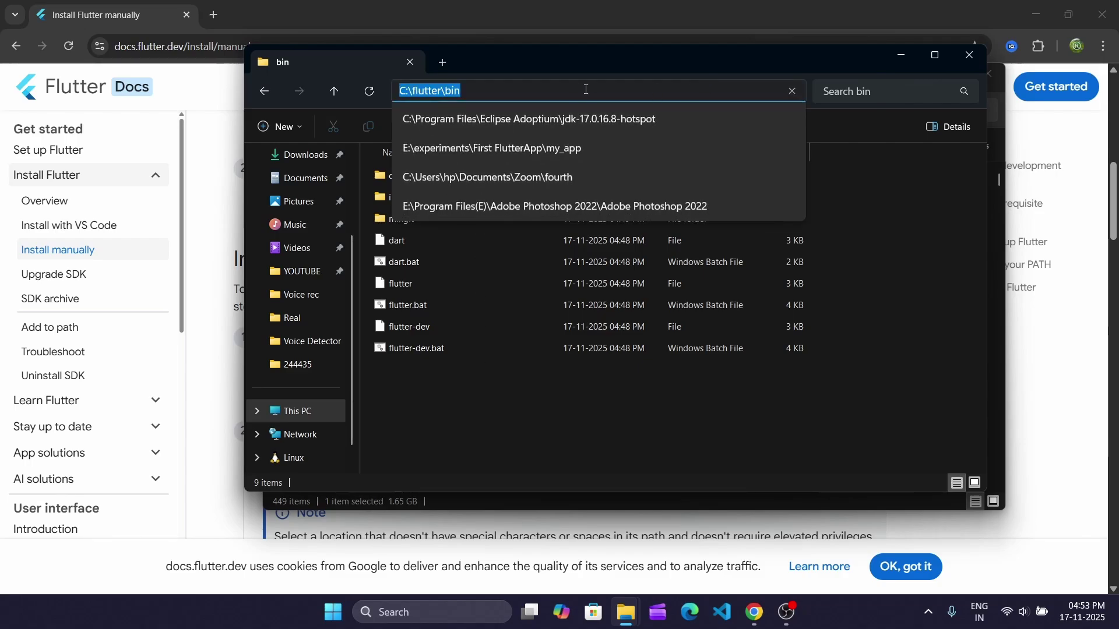
right_click(447, 92)
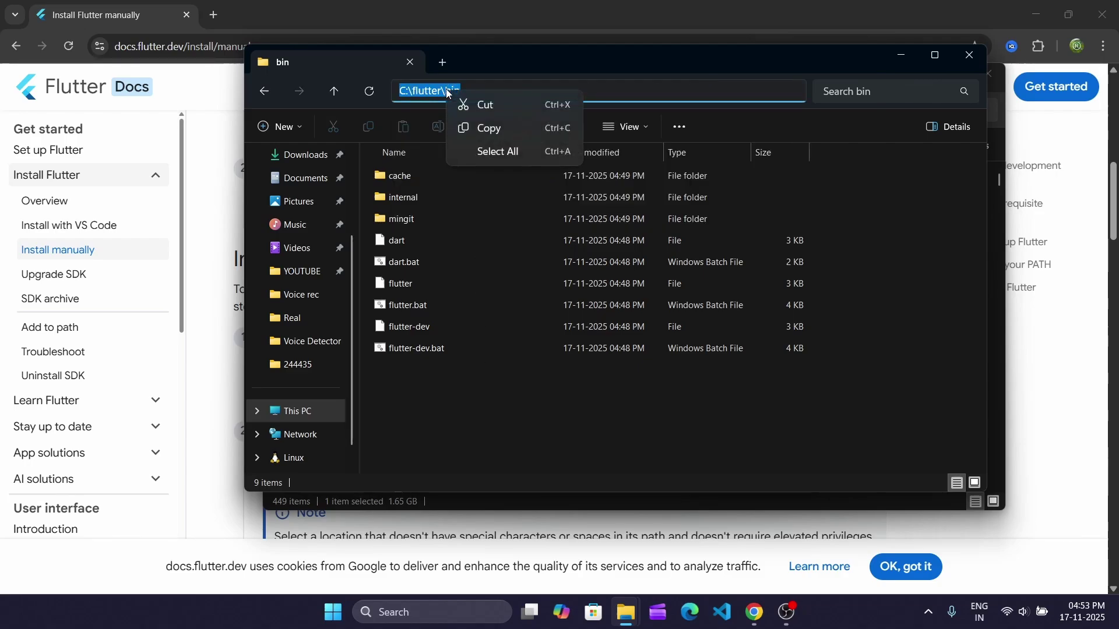
click(481, 128)
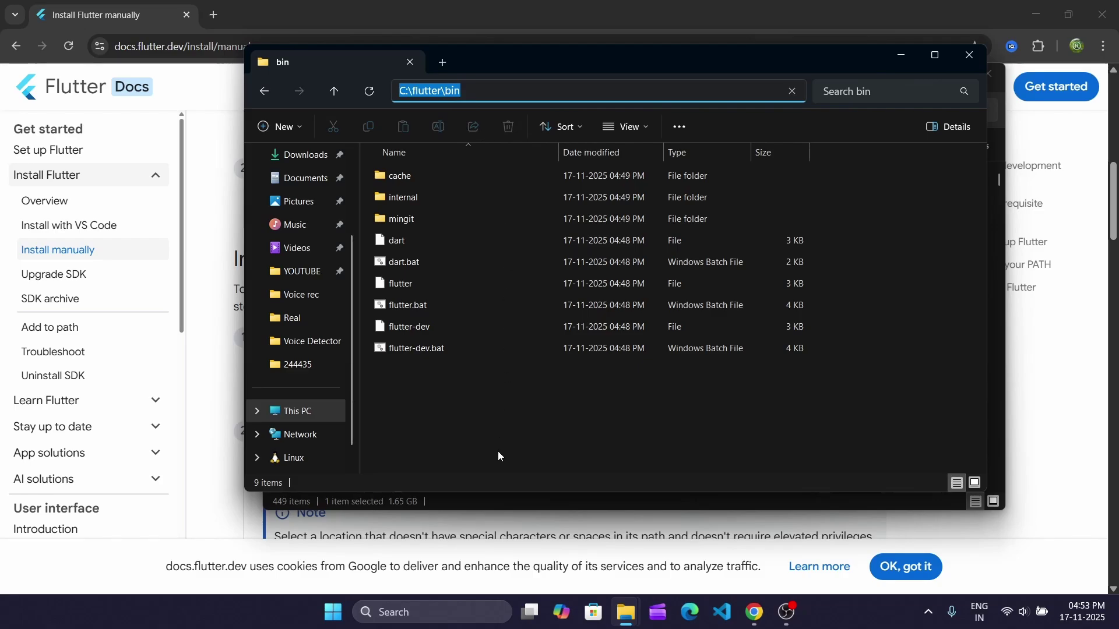
key(Escape)
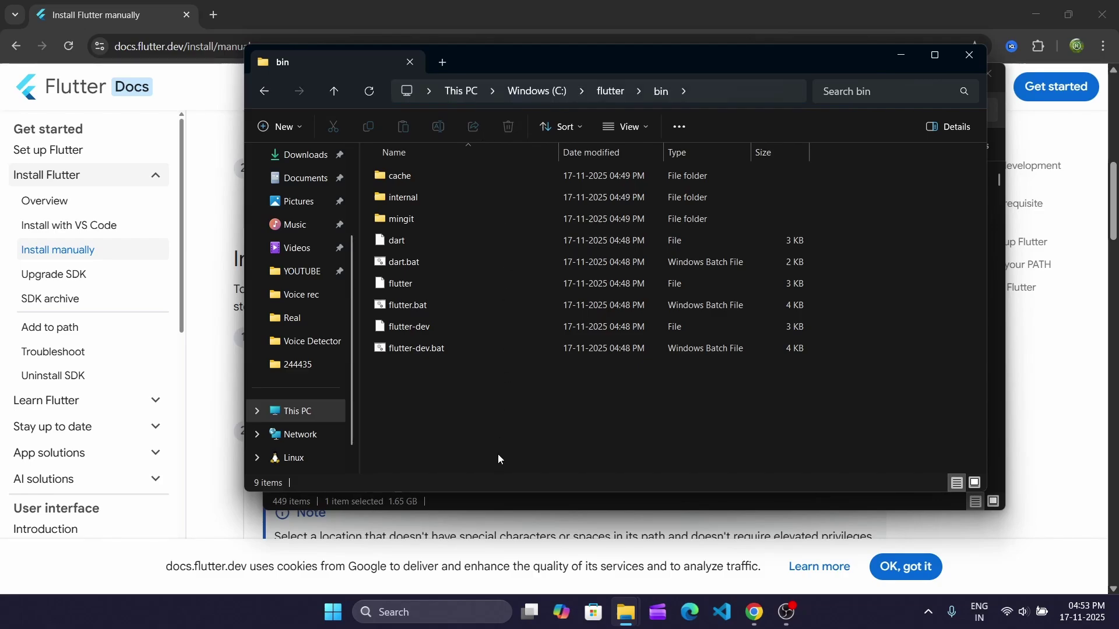
Search Windows for the system environment variables editor and open the Environment Variables dialog from System Properties.
click(434, 606)
text(env)
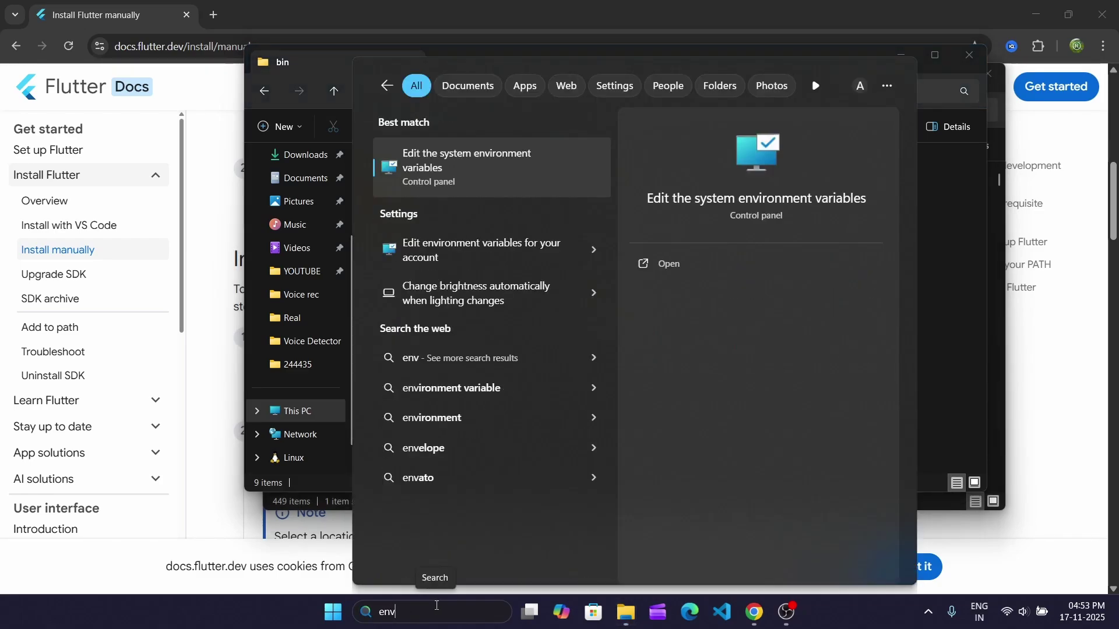
text(iron)
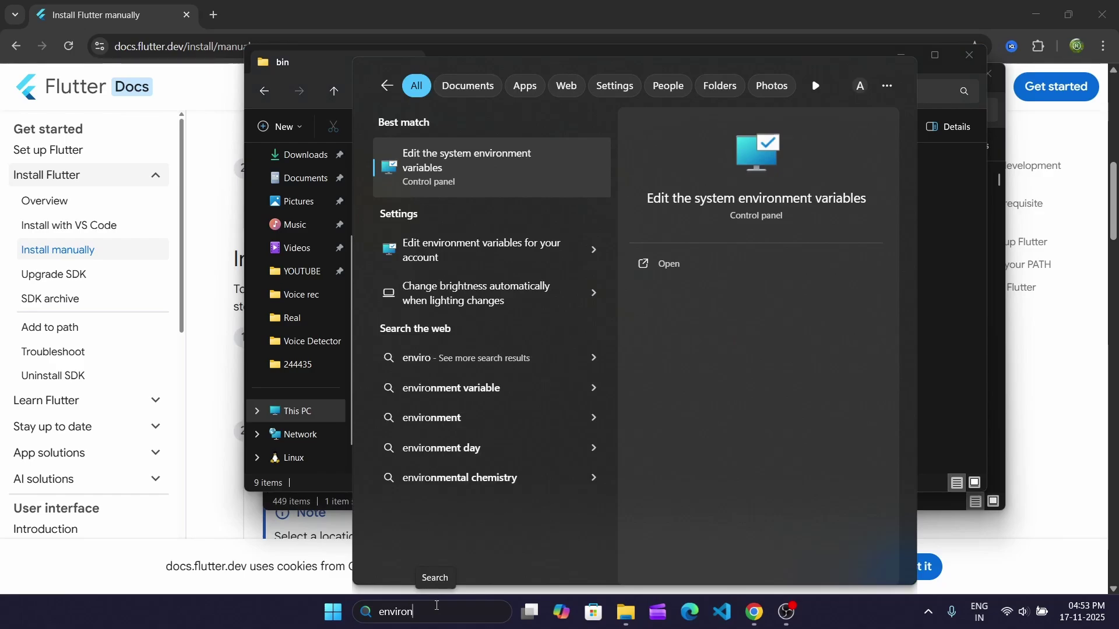
click(455, 176)
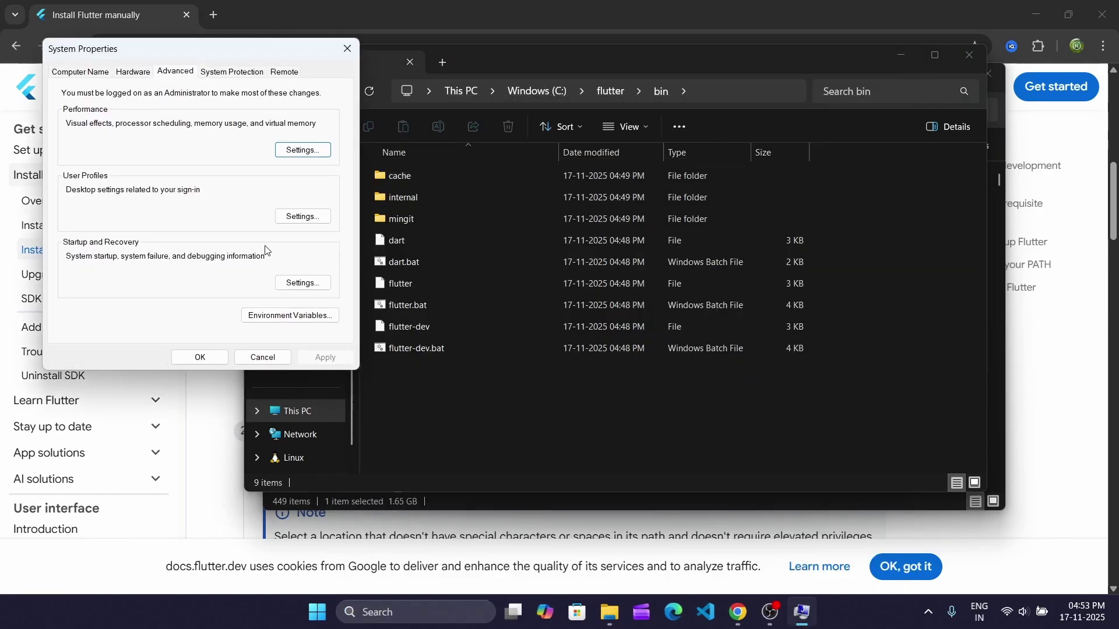
click(281, 317)
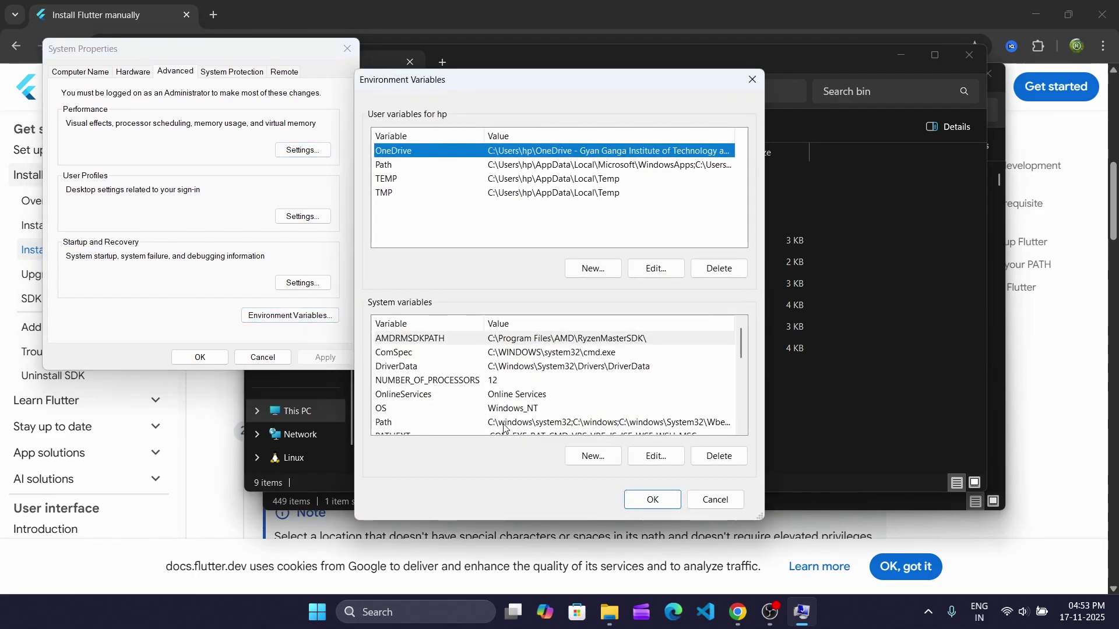
Add C:\flutter\bin as a new entry in the system Path variable and save all the open dialogs.
click(505, 423)
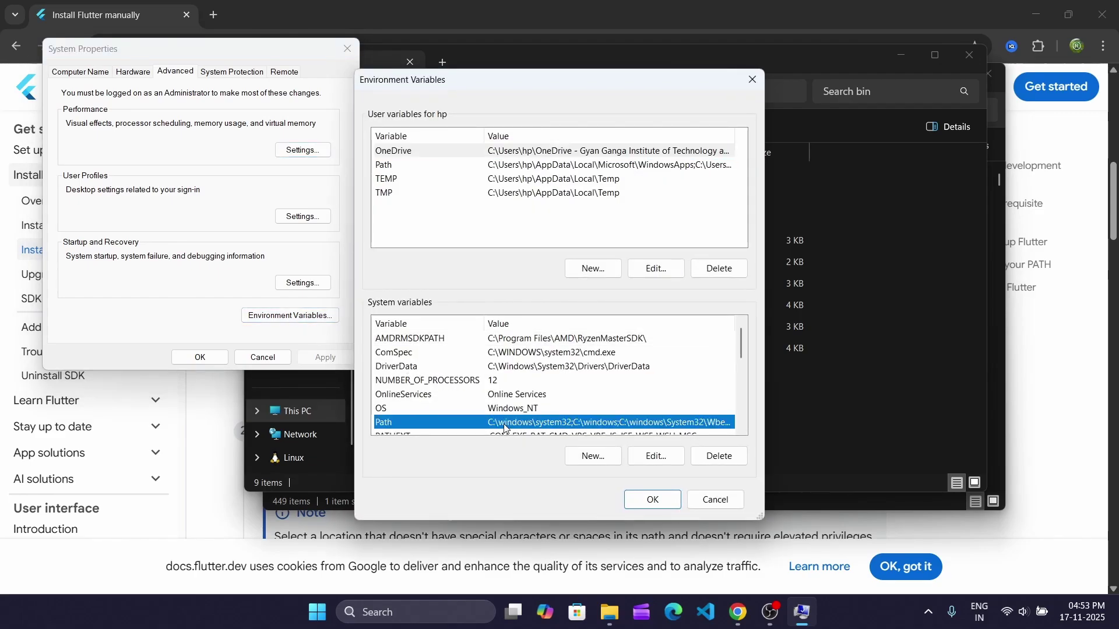
click(668, 464)
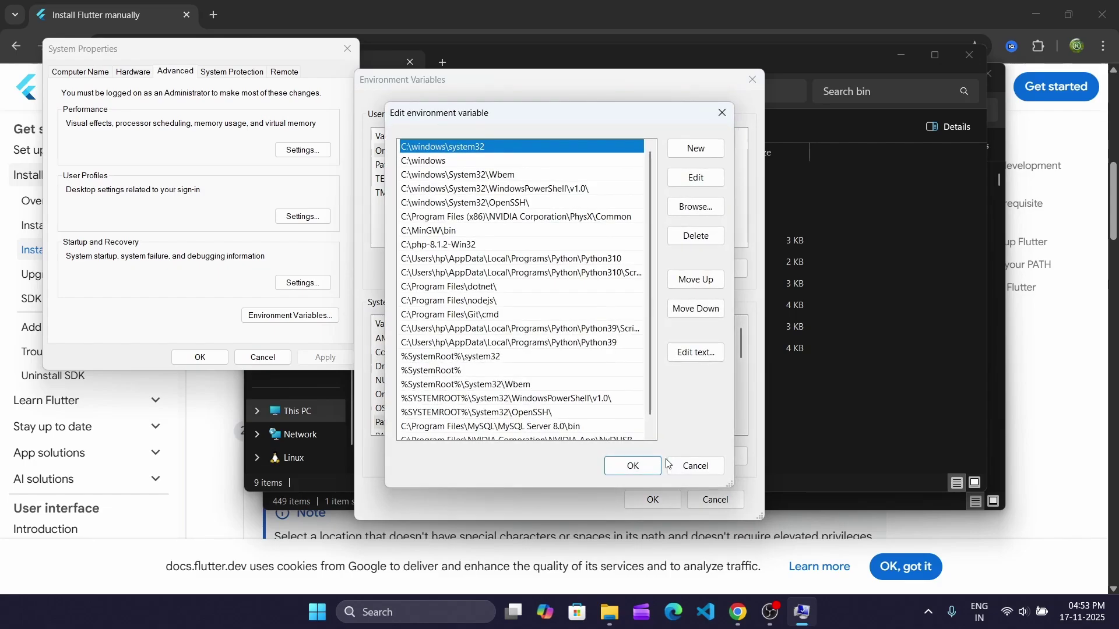
click(695, 149)
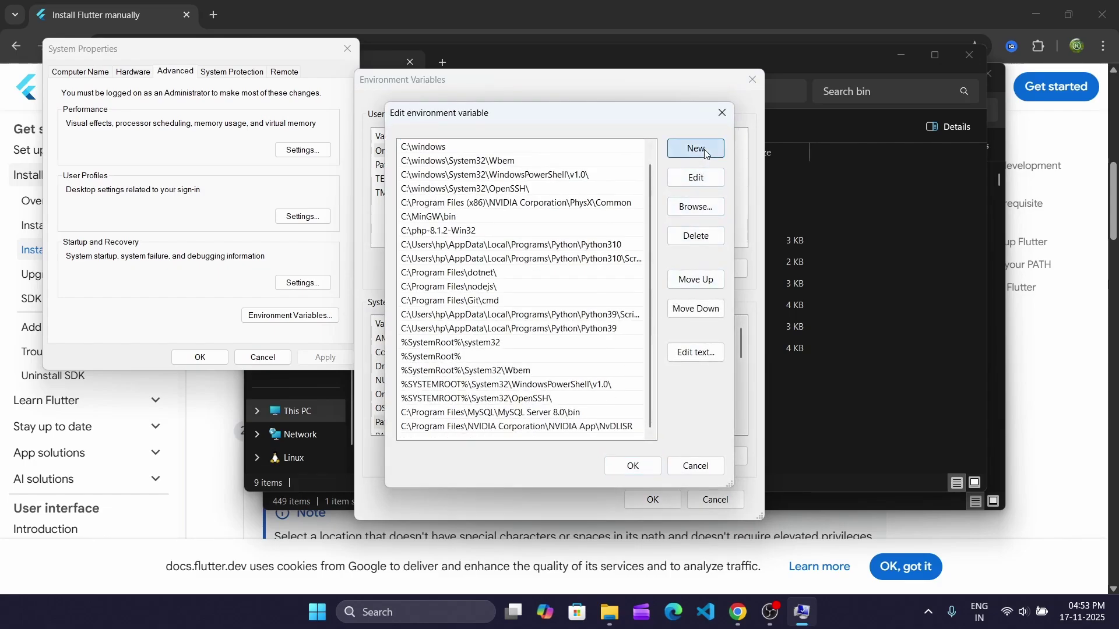
right_click(410, 431)
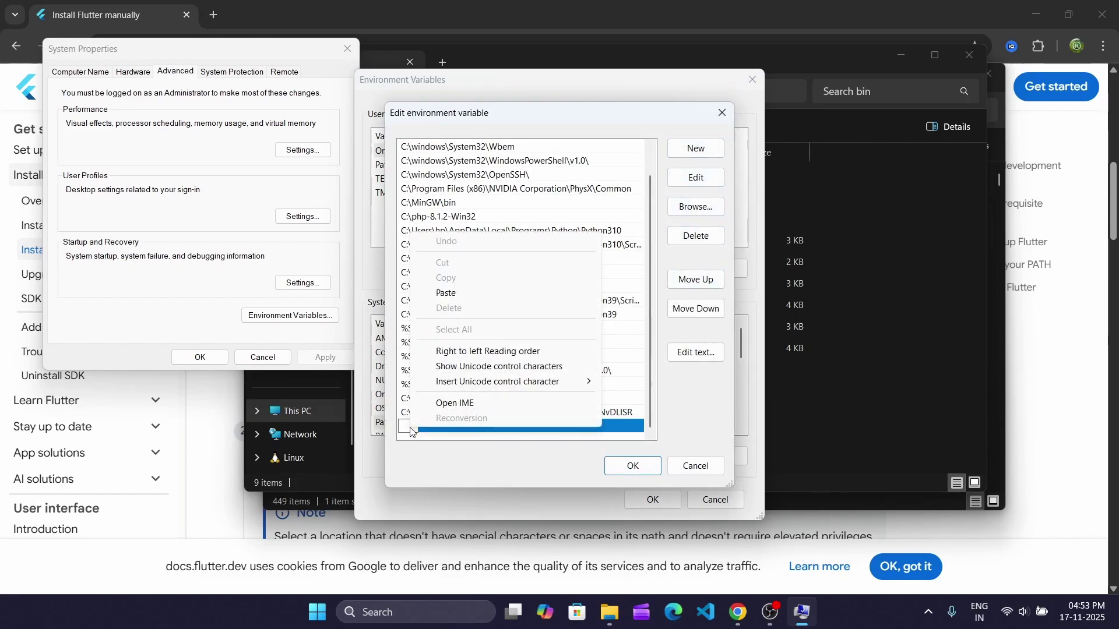
click(470, 294)
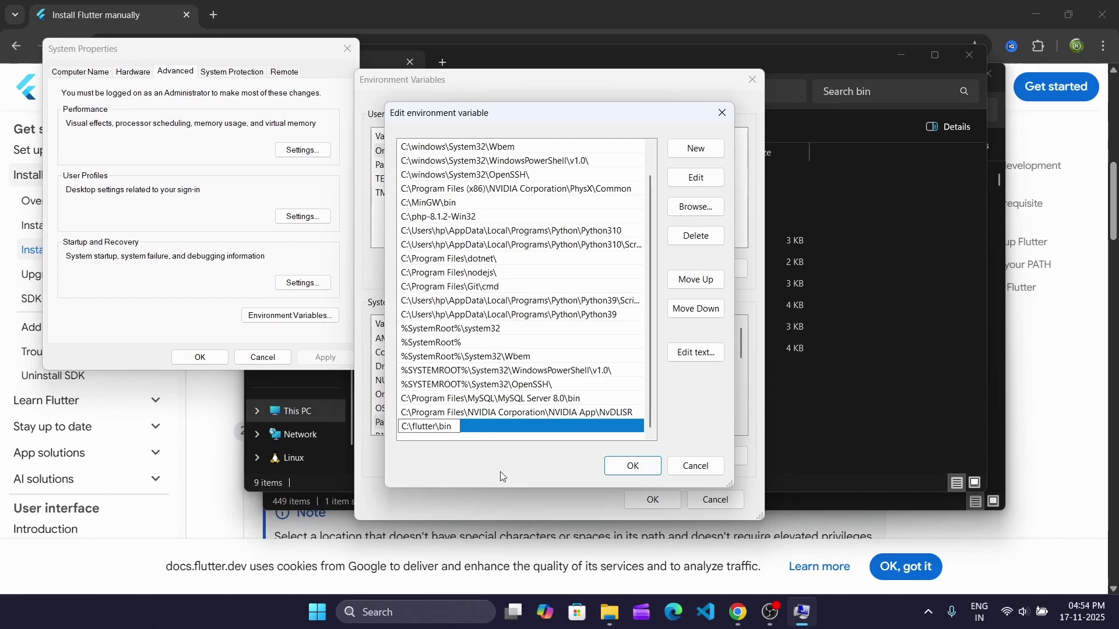
click(648, 470)
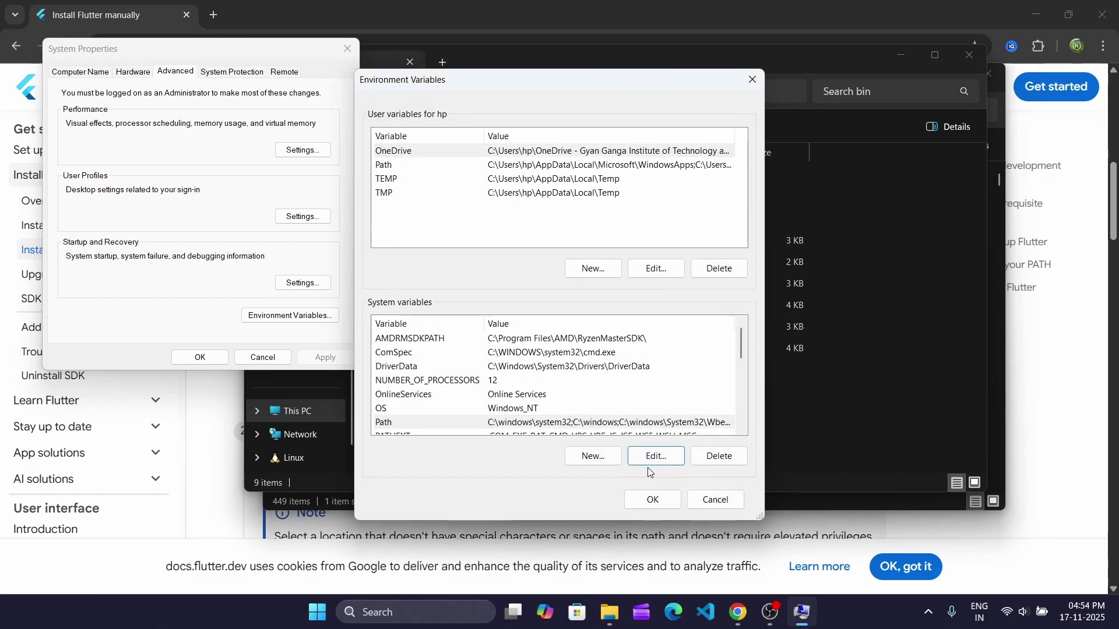
click(652, 501)
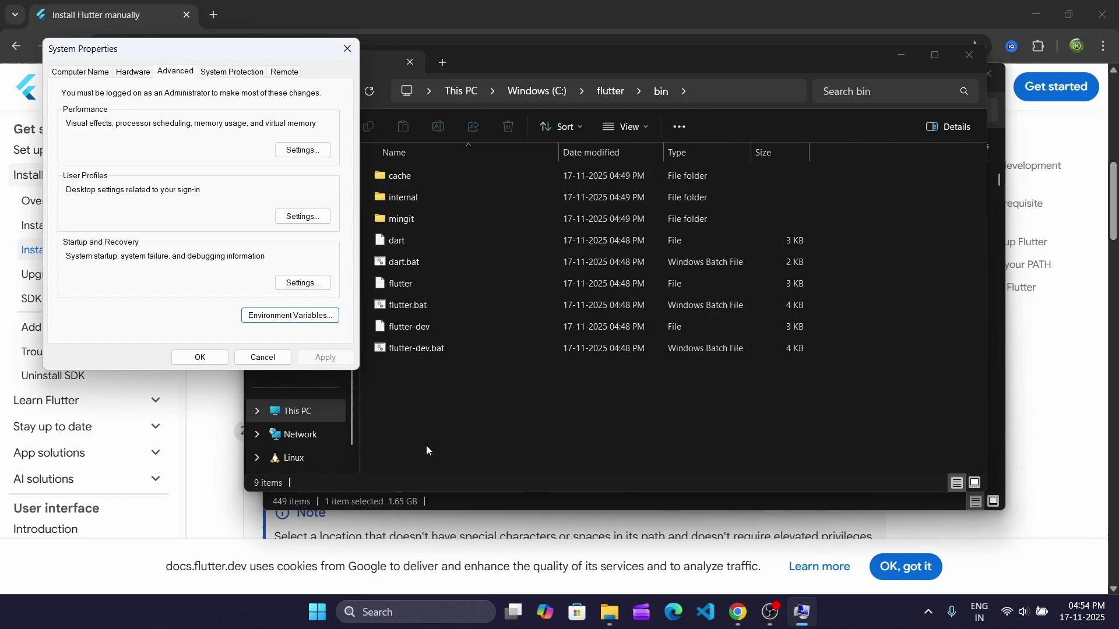
click(210, 364)
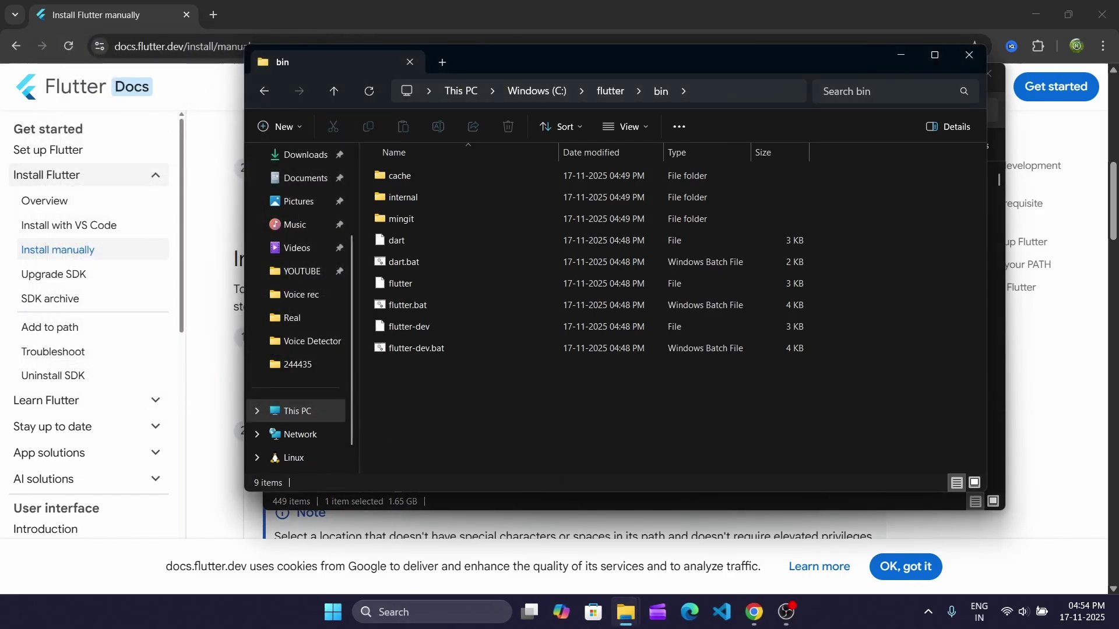
Open Command Prompt, run flutter --version and highlight the Flutter version in the output.
click(416, 612)
text(cmd)
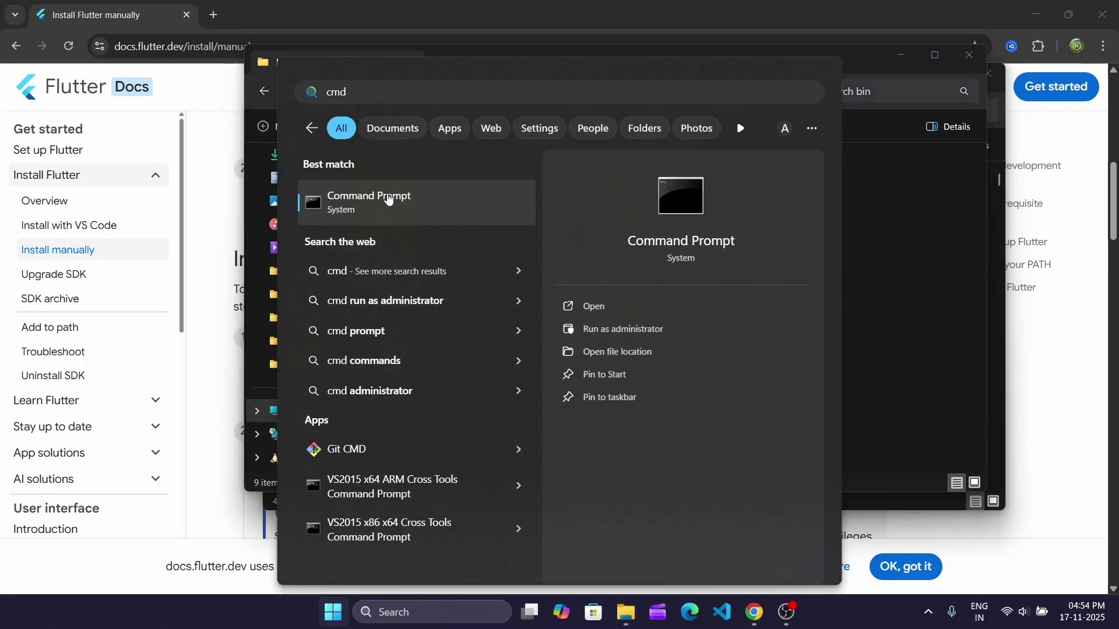
click(413, 194)
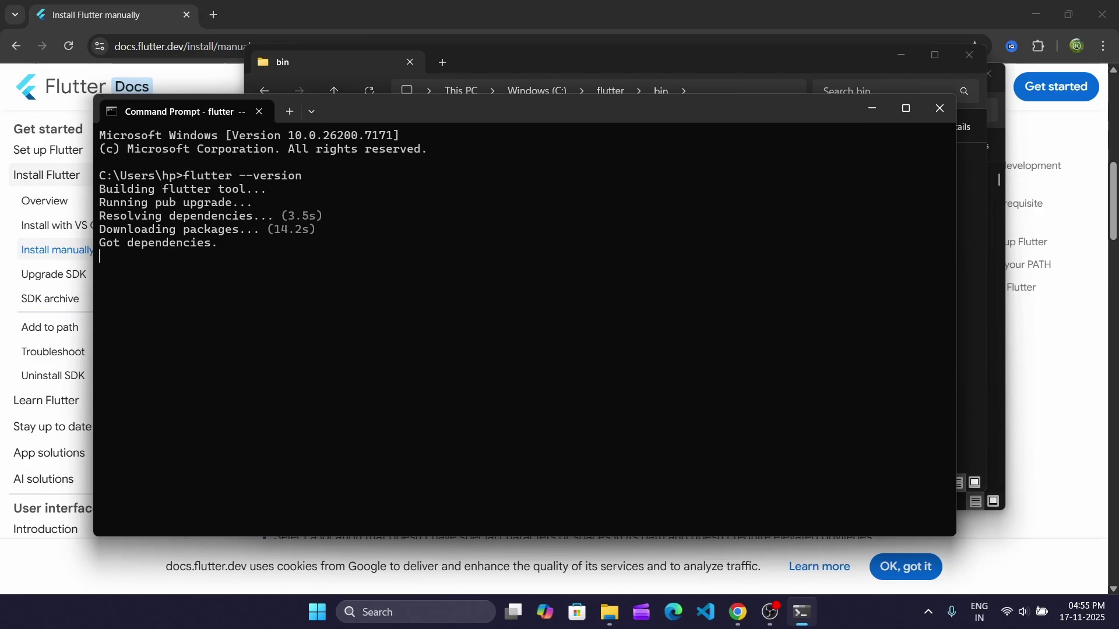
text(p)
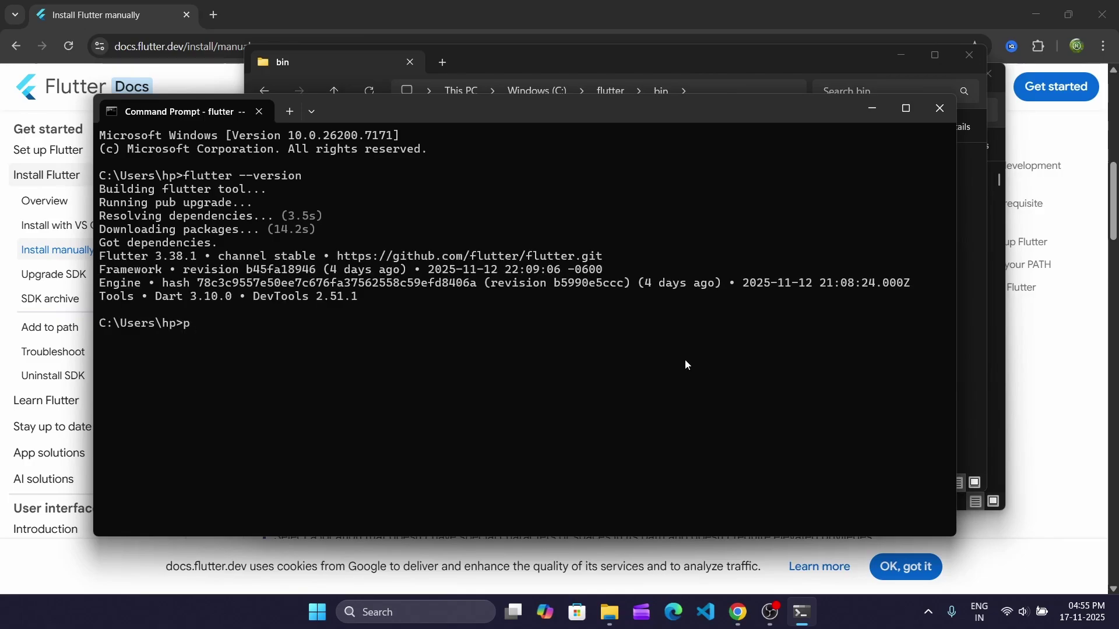
drag(99, 258, 201, 260)
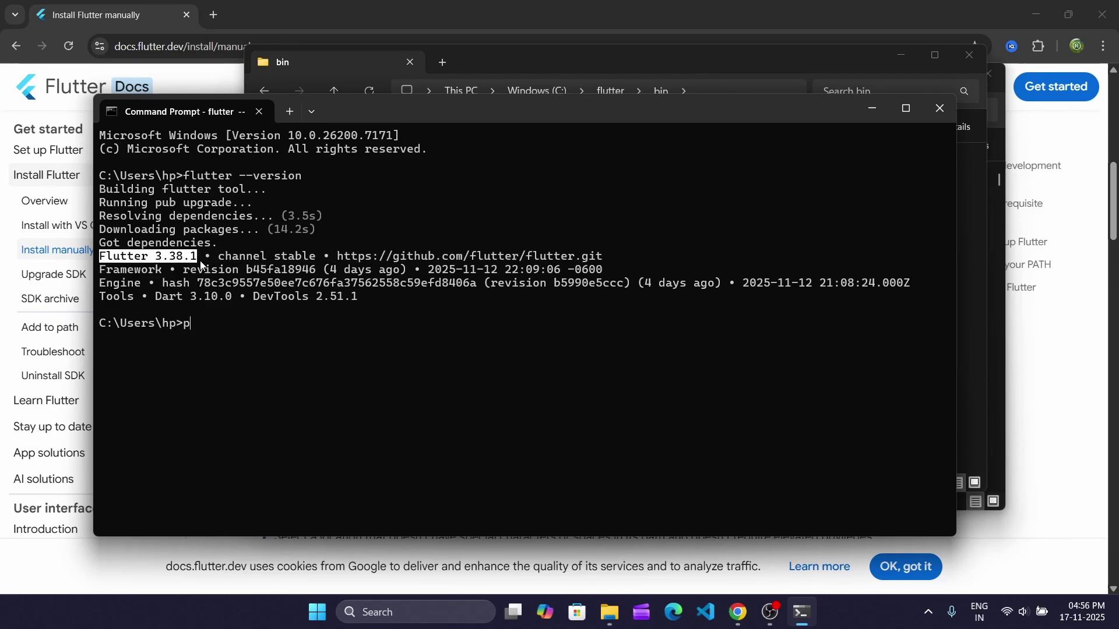
Clear the stray character at the prompt, then close the Command Prompt and File Explorer windows to return to the Flutter docs.
click(327, 375)
key(BackSpace)
click(939, 109)
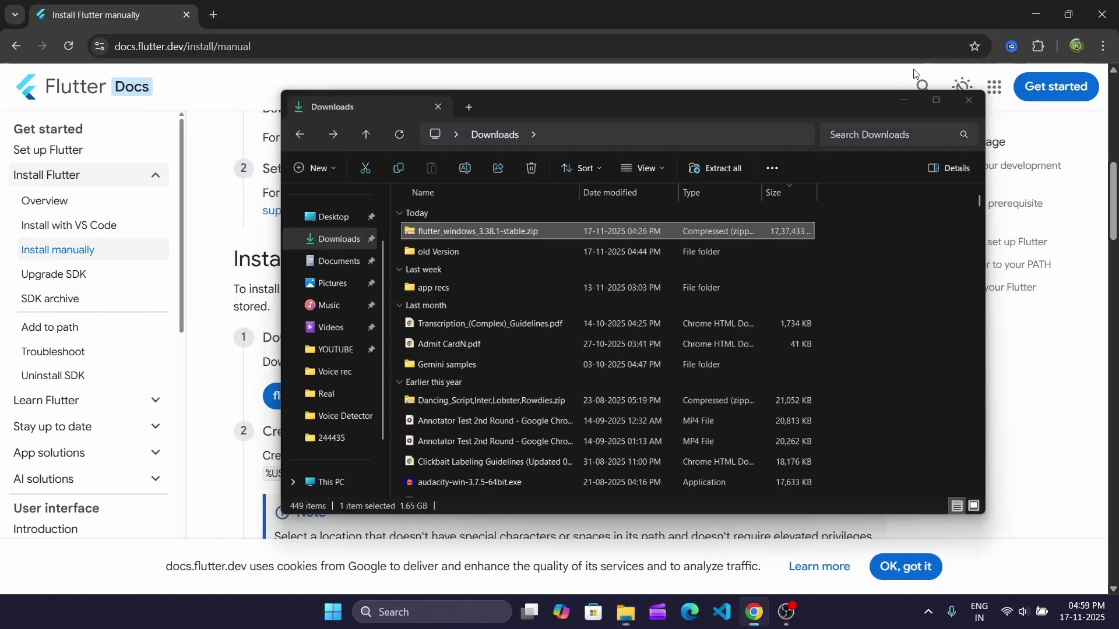
click(915, 74)
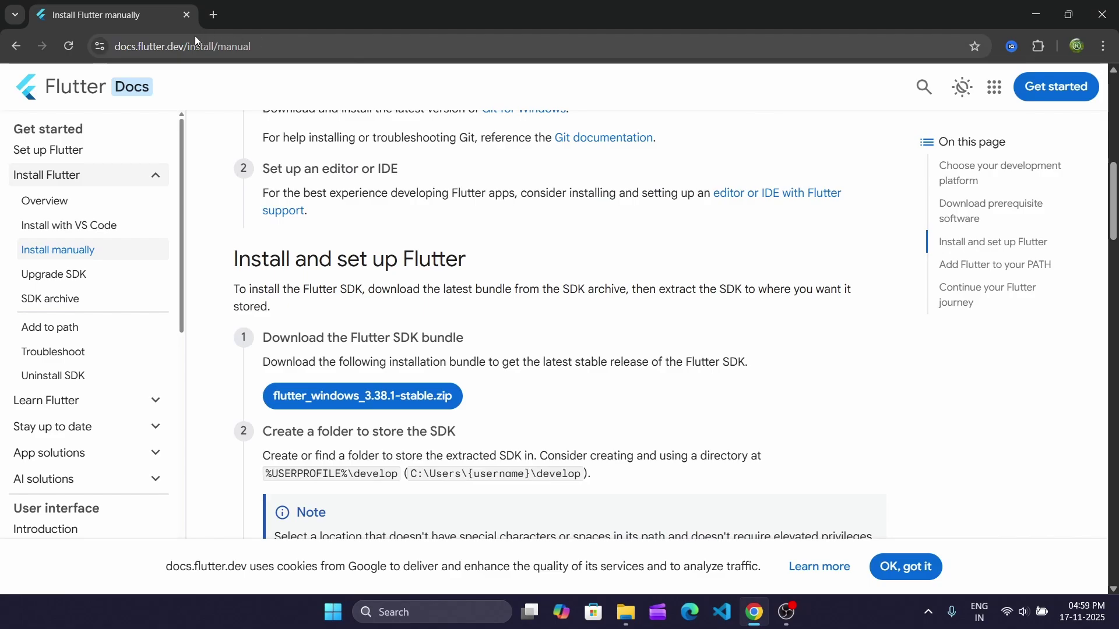
Return to the Google results, search for java jdk 21, and open Oracle's Java SE 21 Archive Downloads page.
click(7, 53)
click(7, 52)
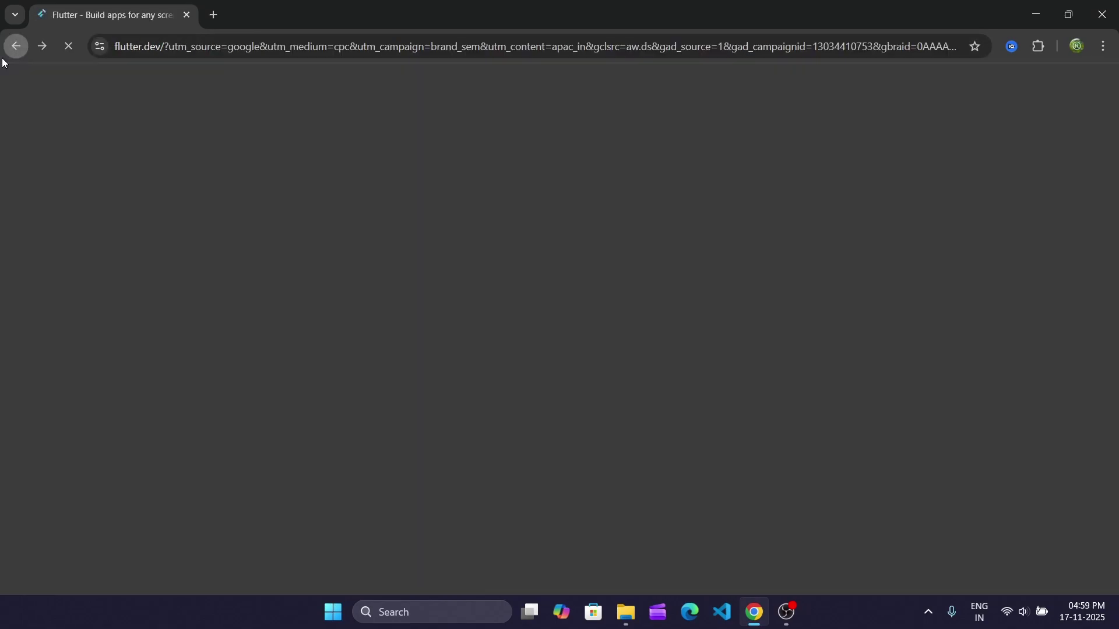
click(7, 52)
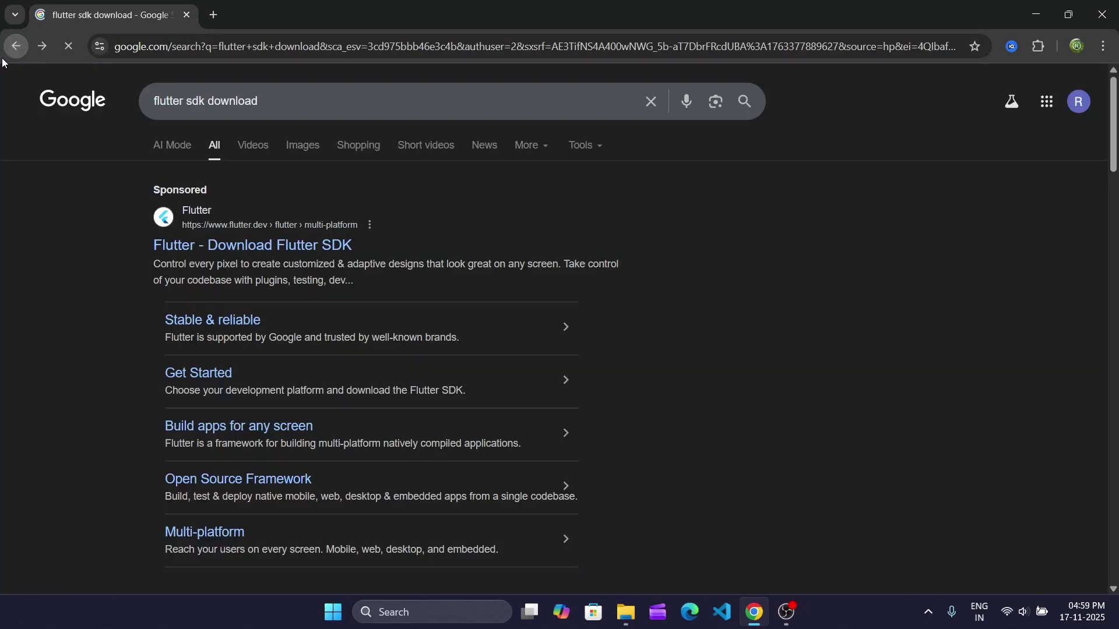
click(274, 101)
key(ctrl+a)
text(java)
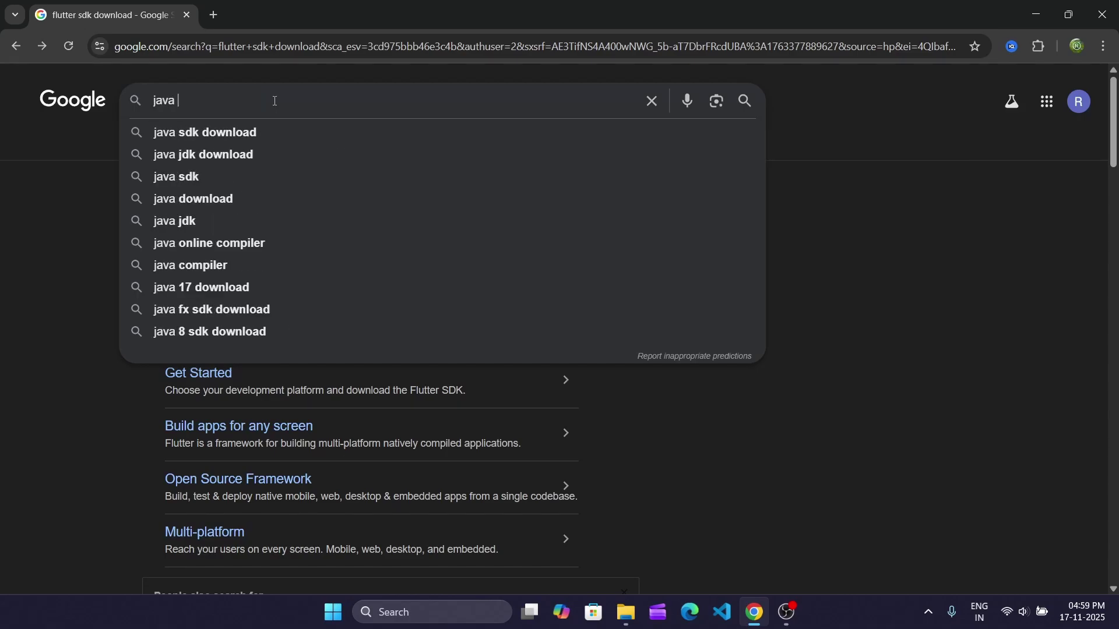
text( jdk 21)
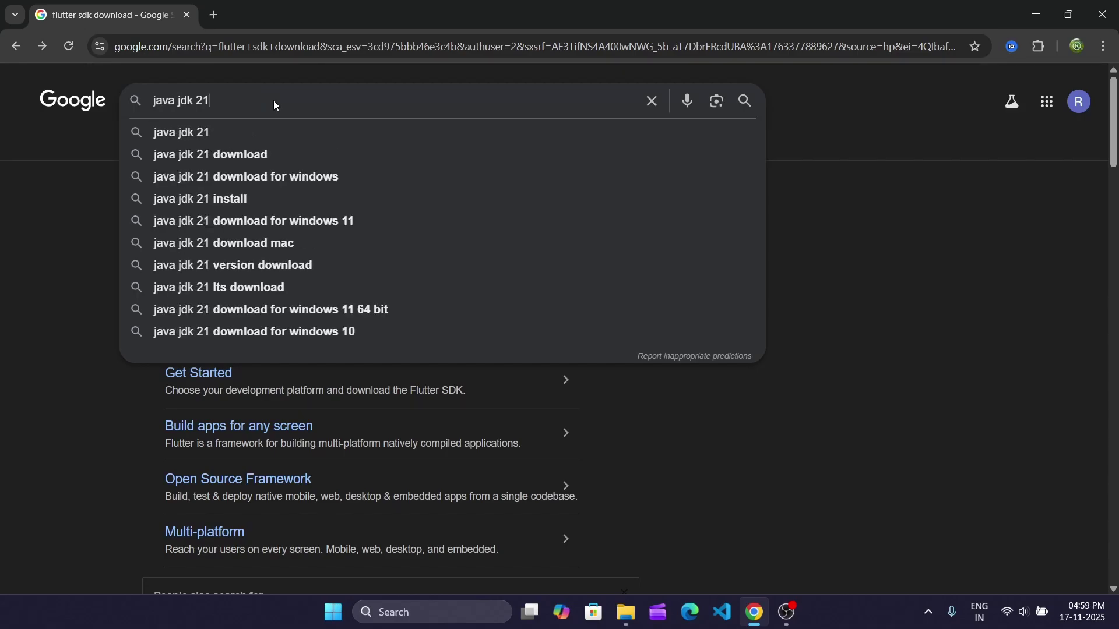
key(Return)
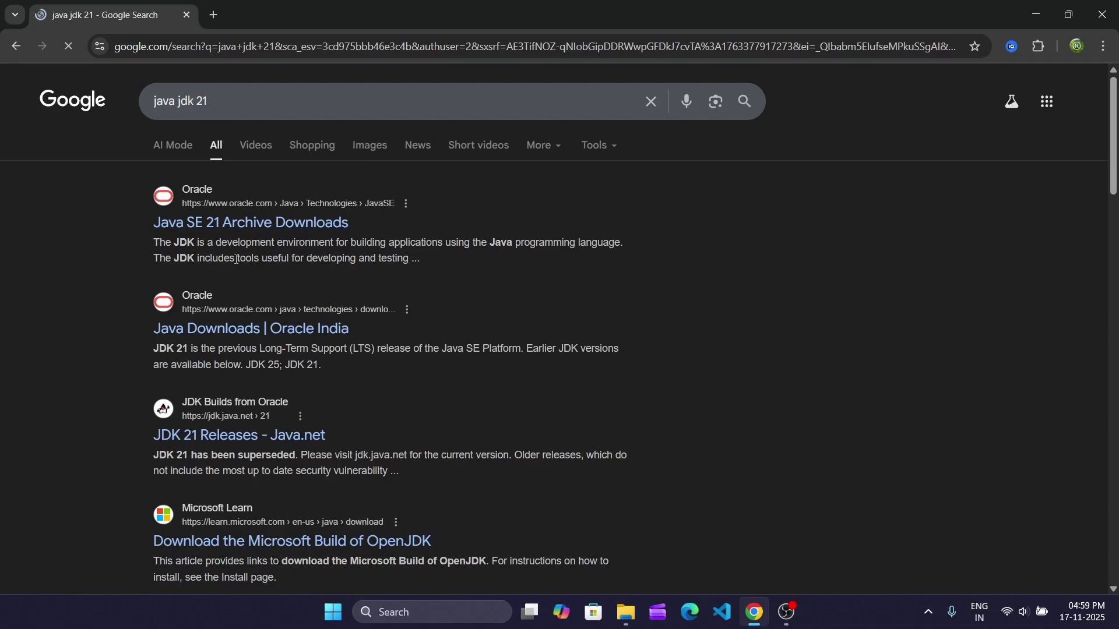
click(260, 226)
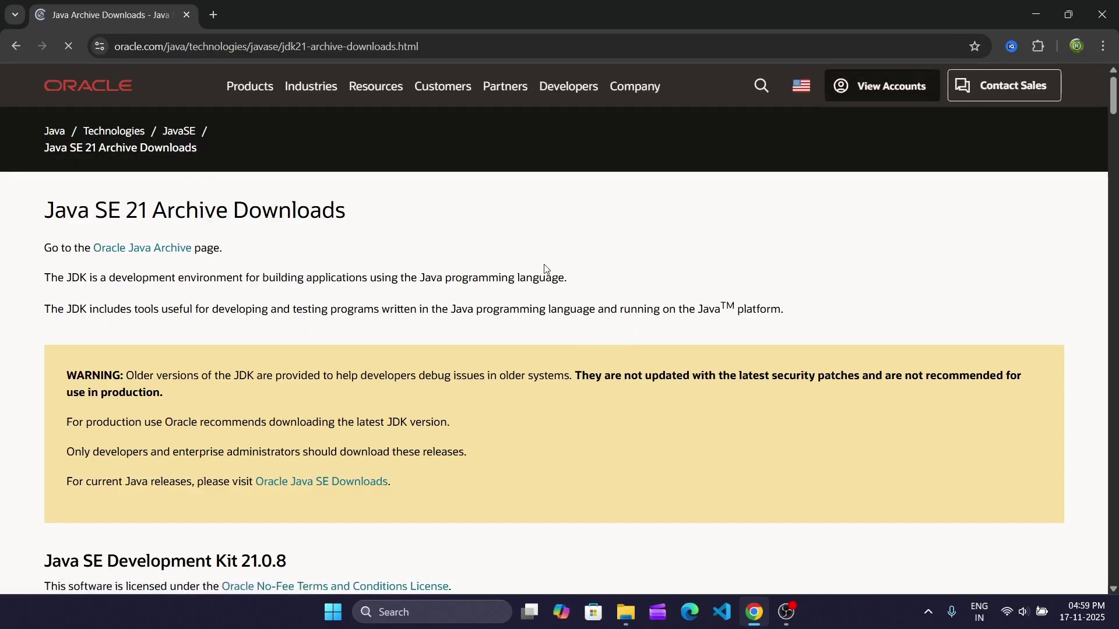
Download the Windows x64 Installer of JDK 21.0.8, saving jdk-21.0.8_windows-x64_bin.exe in the Downloads folder.
scroll(939, 269, down, 12)
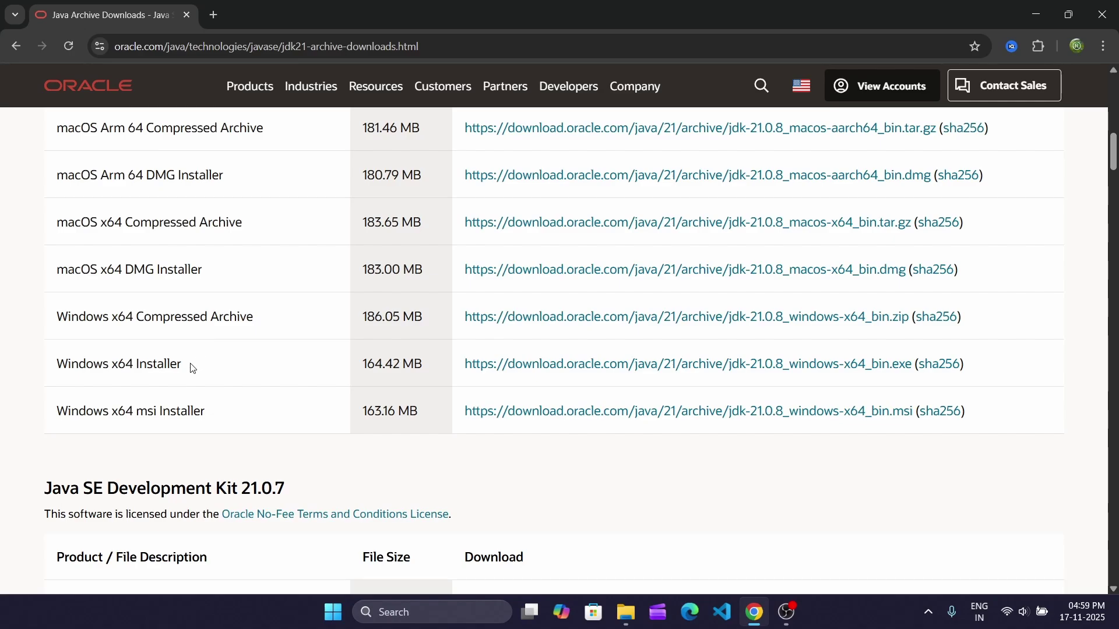
drag(183, 364, 55, 374)
click(195, 375)
click(567, 374)
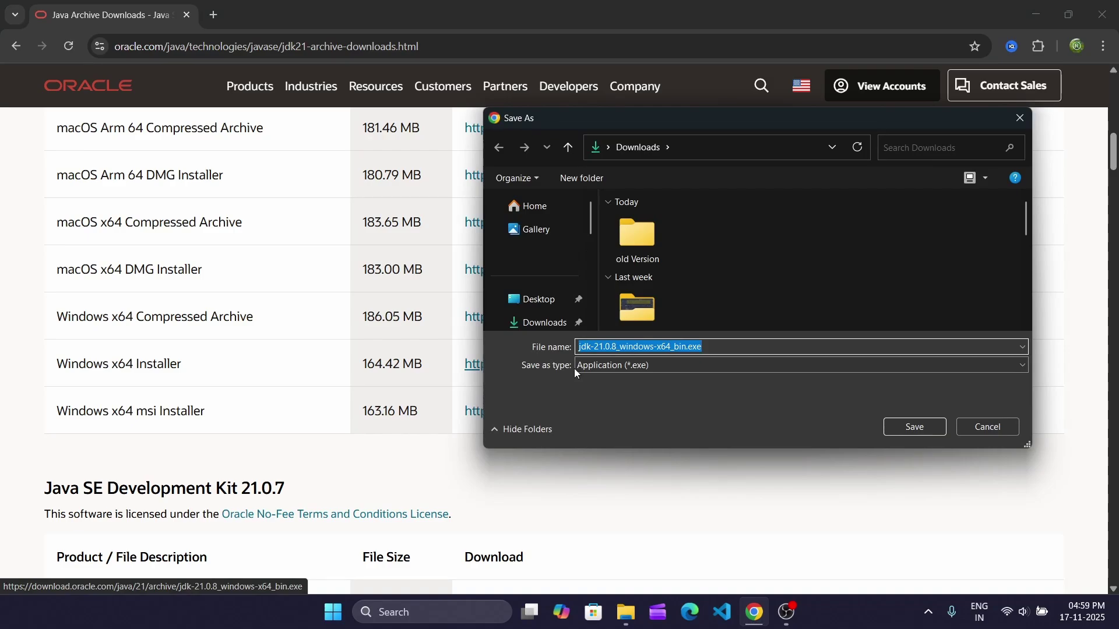
click(915, 428)
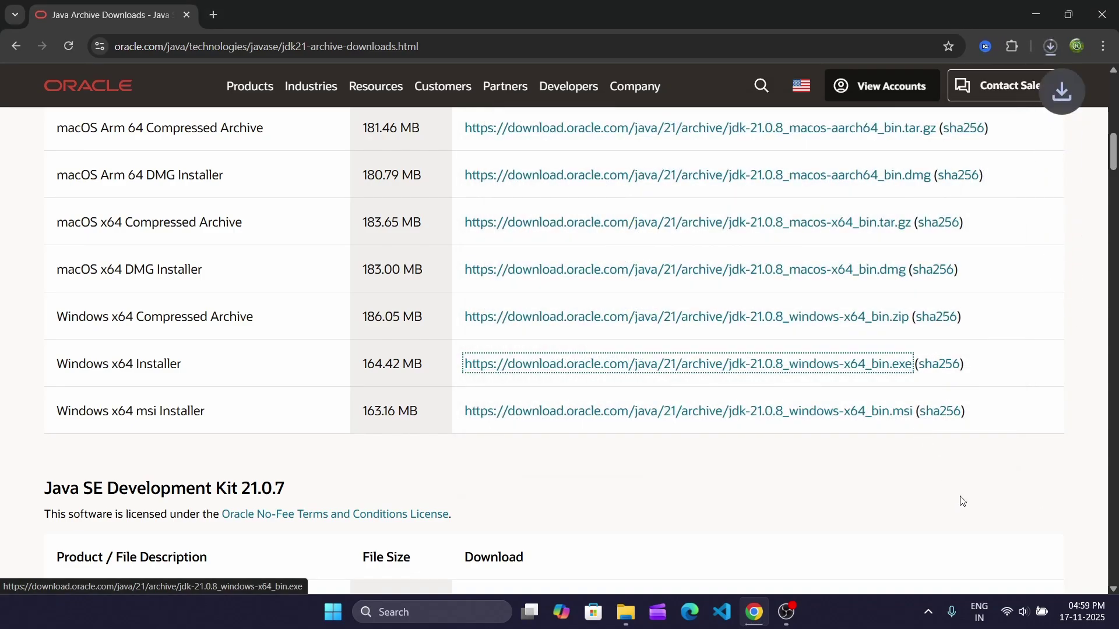
Run the downloaded JDK installer from its folder and complete the setup with the default destination C:\Program Files\Java\jdk-21\.
click(1051, 46)
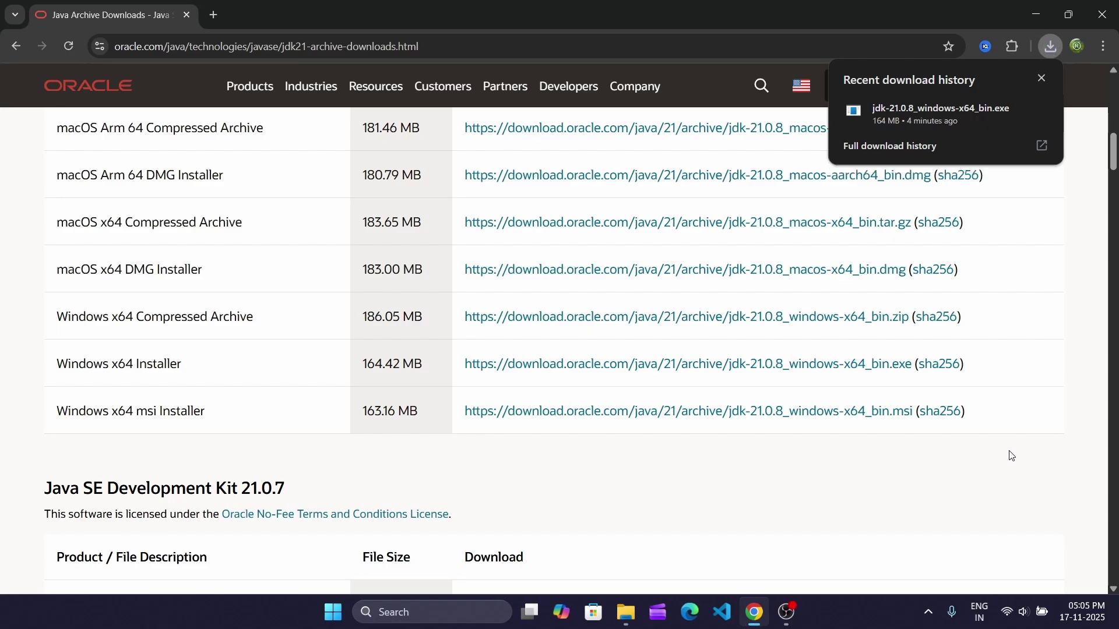
mouse_move(966, 110)
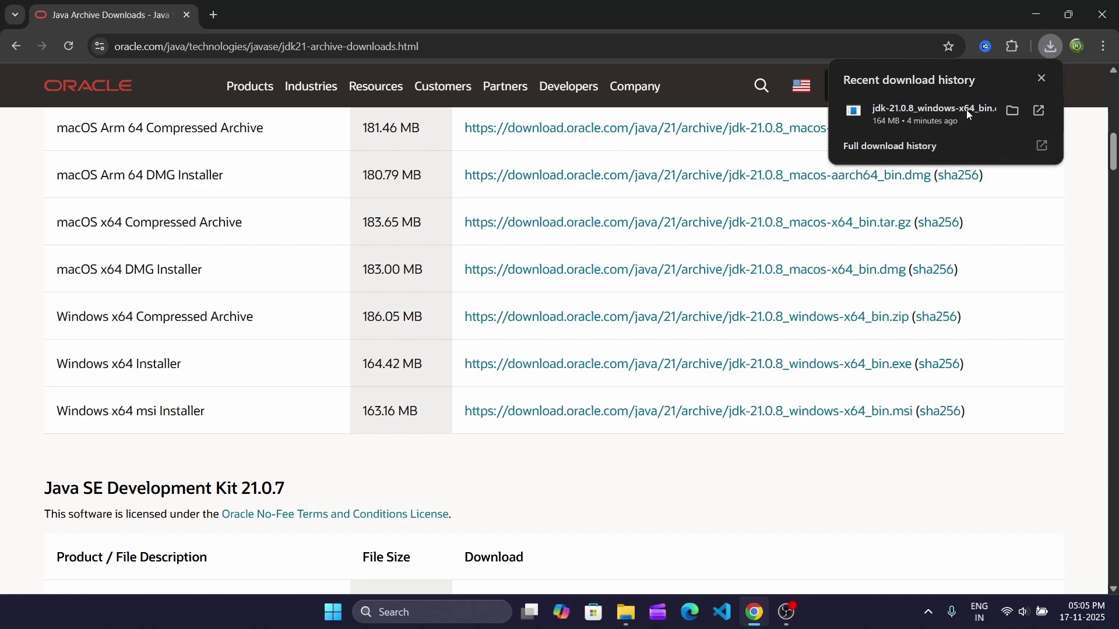
click(1012, 111)
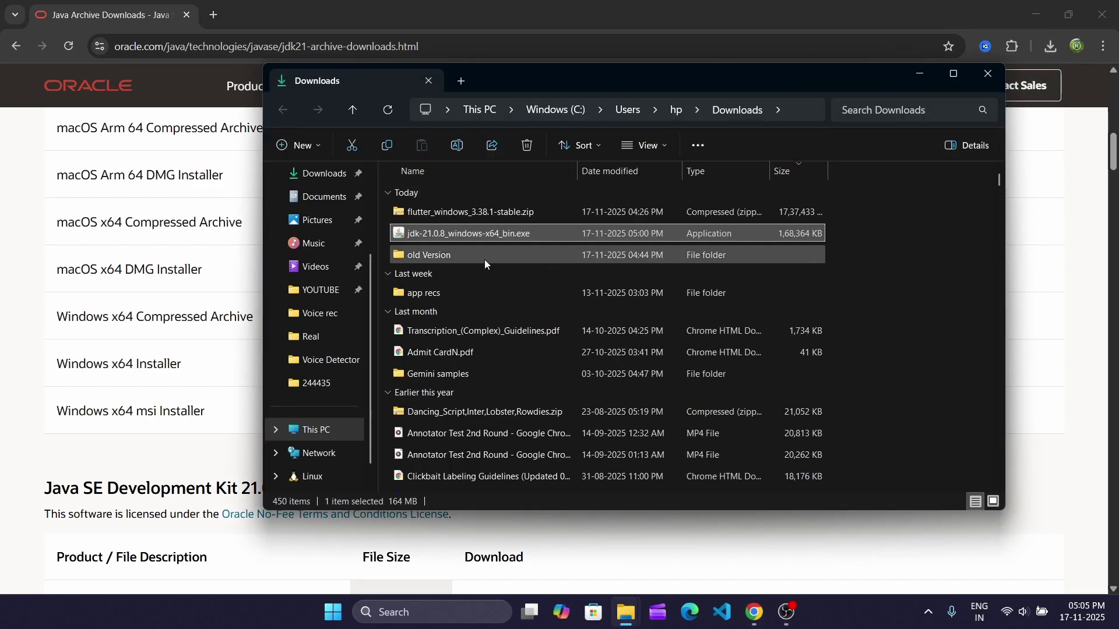
double_click(550, 236)
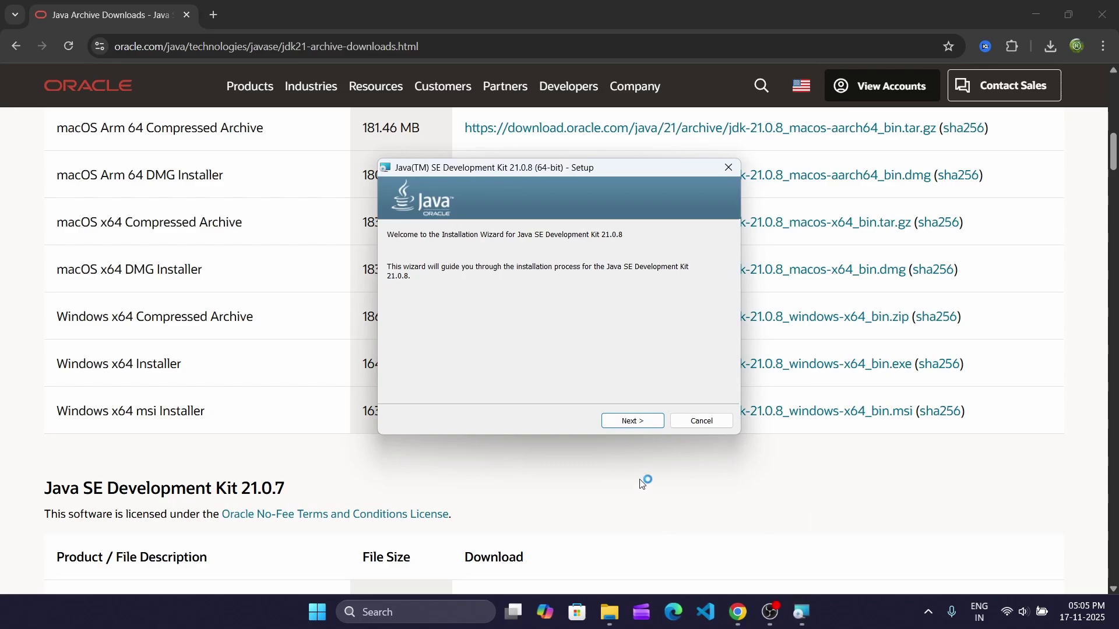
click(634, 420)
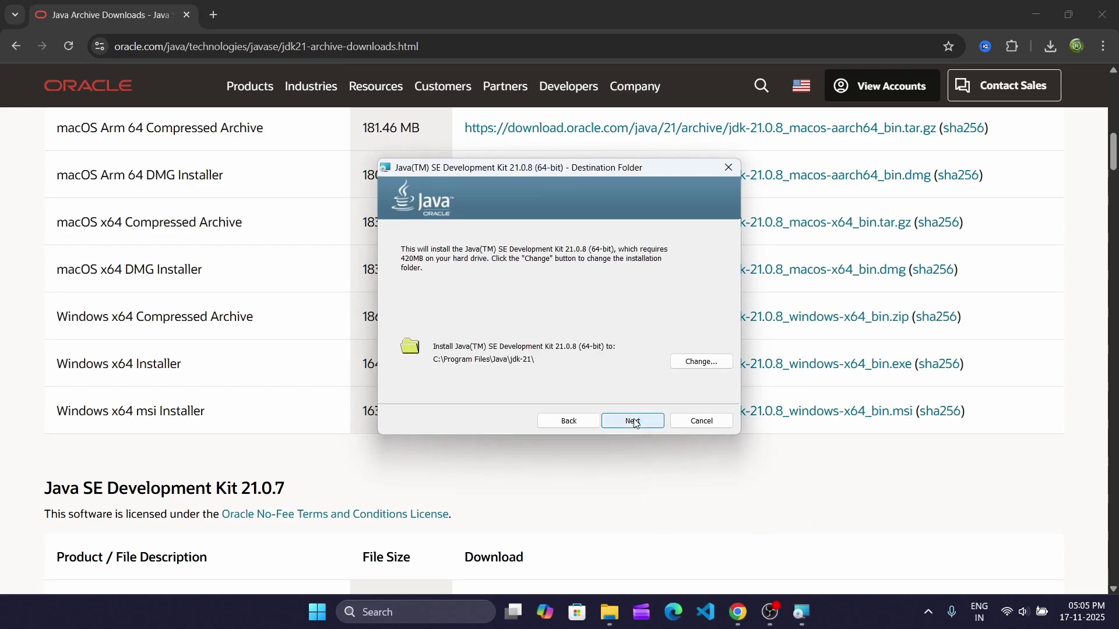
click(634, 421)
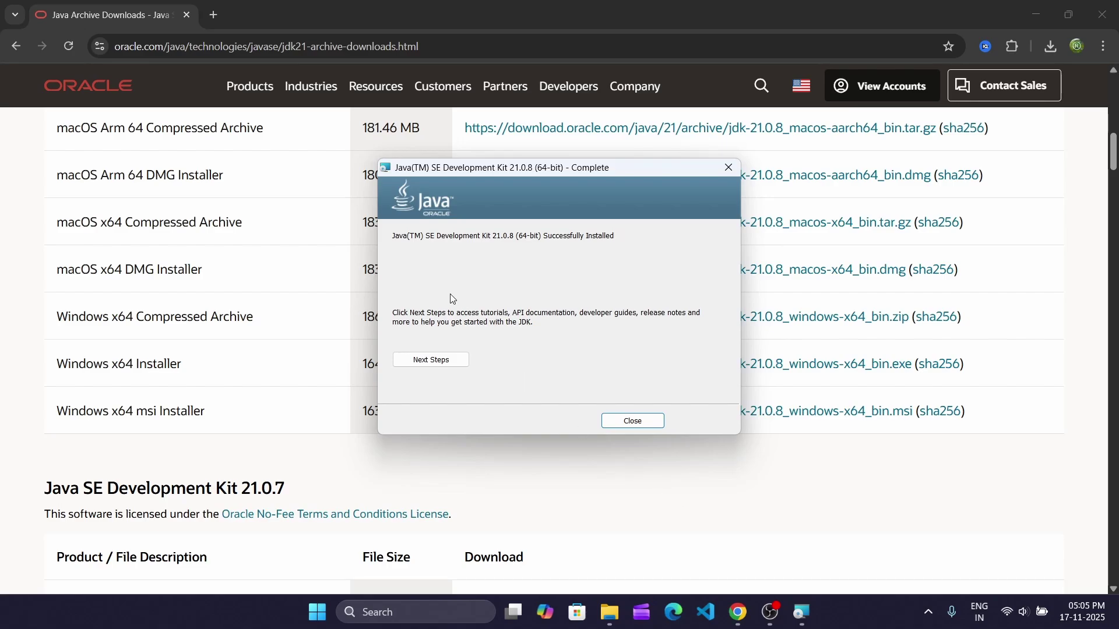
click(623, 422)
Open Command Prompt, run java -version, highlight the Java version line in the output, and close the window.
click(418, 612)
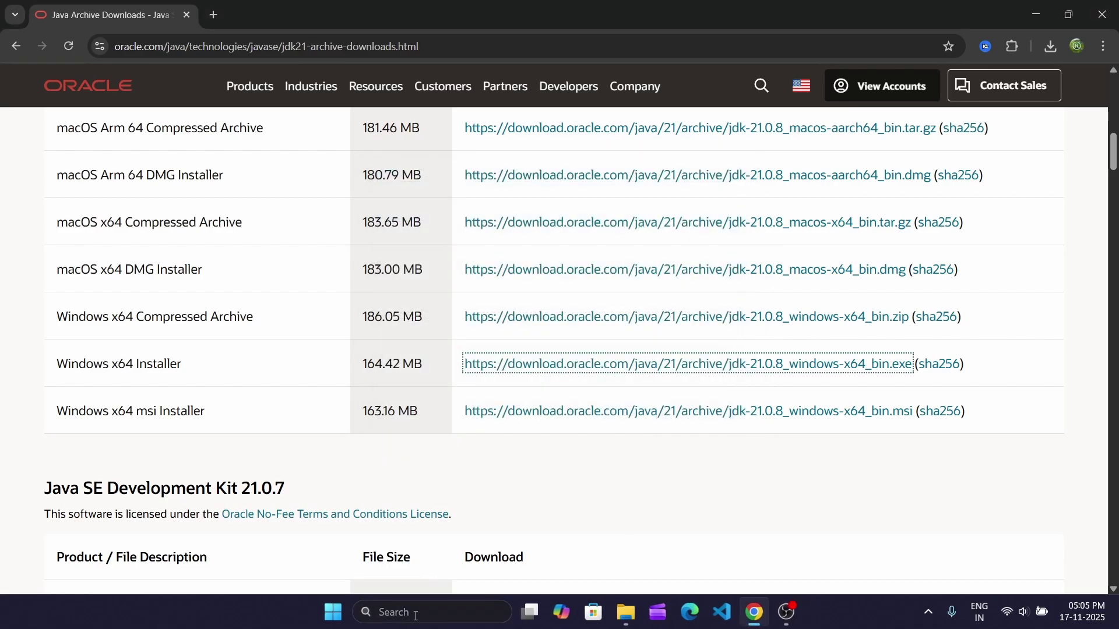
text(cmd)
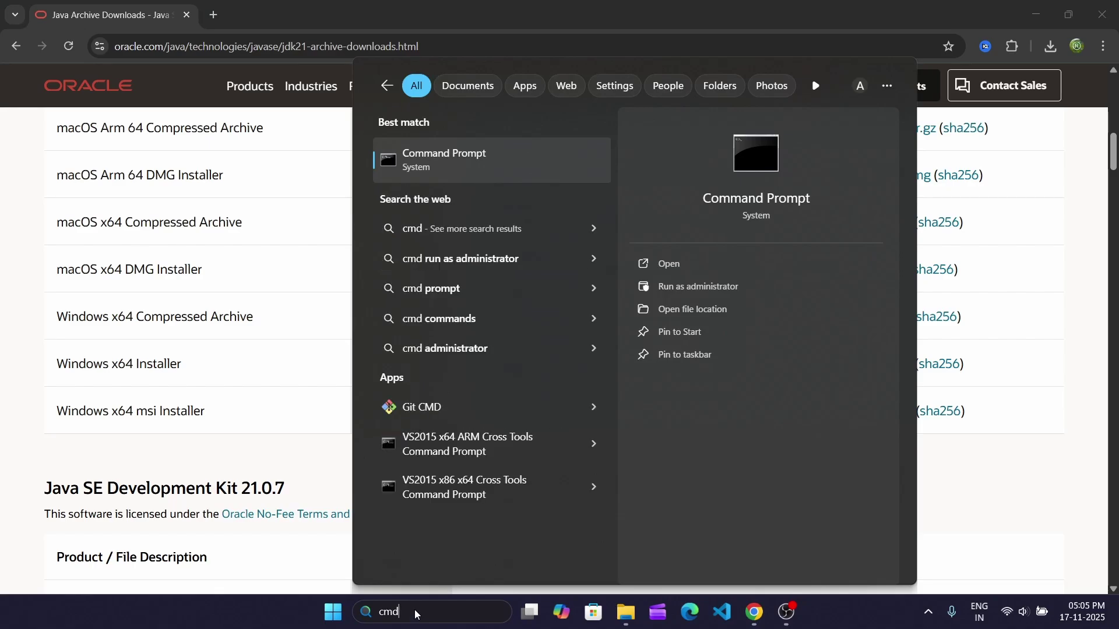
click(519, 170)
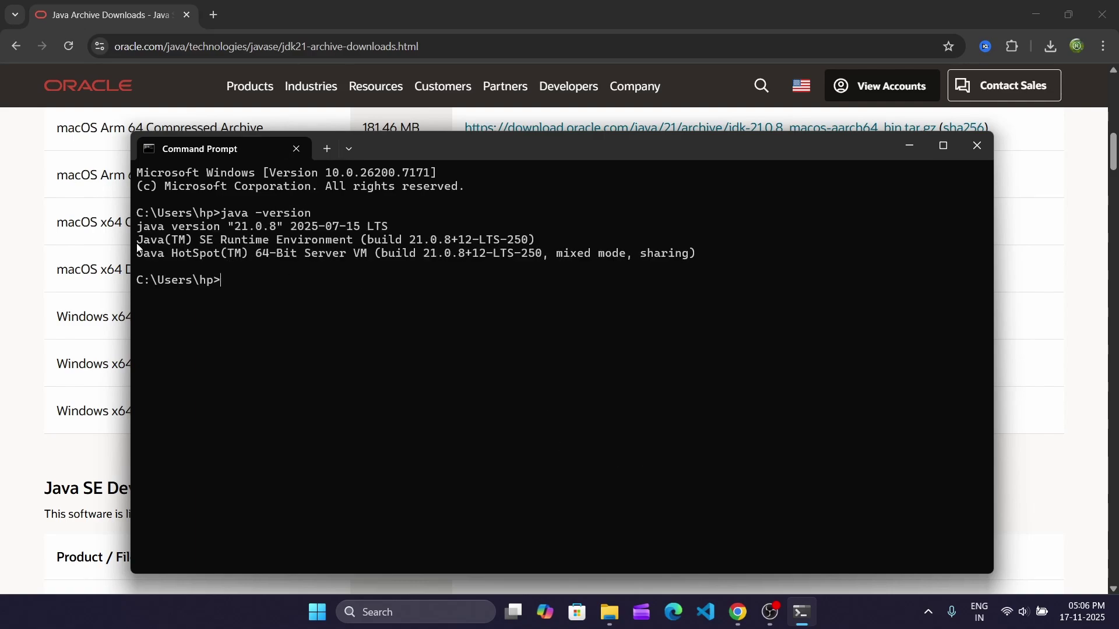
drag(140, 231, 401, 232)
right_click(393, 366)
click(985, 147)
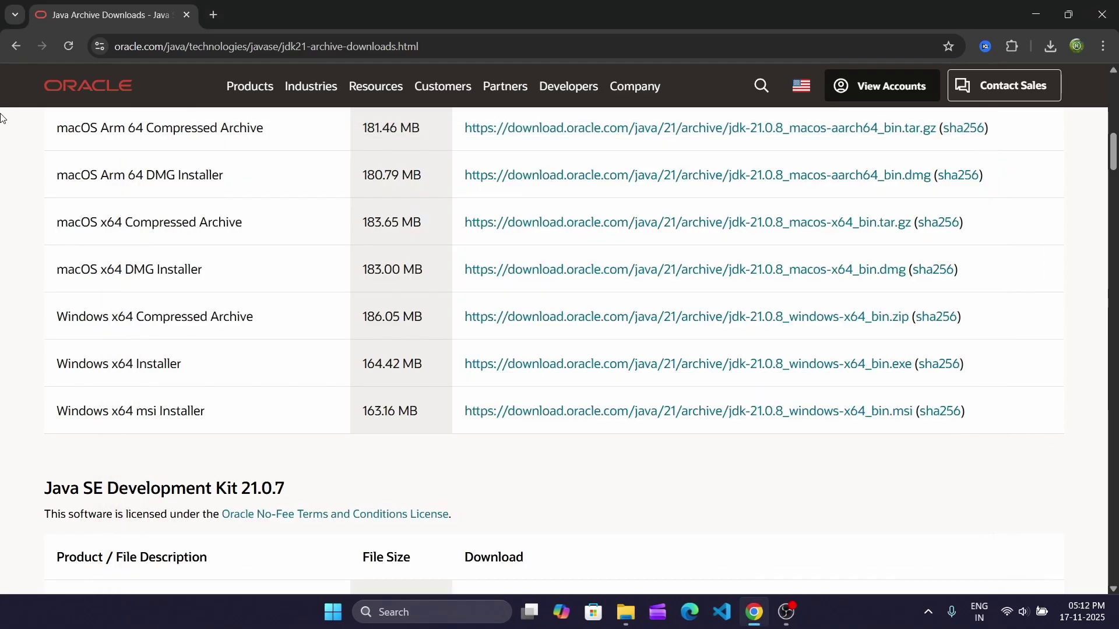
Return to Google, search for android sdk download, and open the Download Android Studio & App Tools page.
click(14, 53)
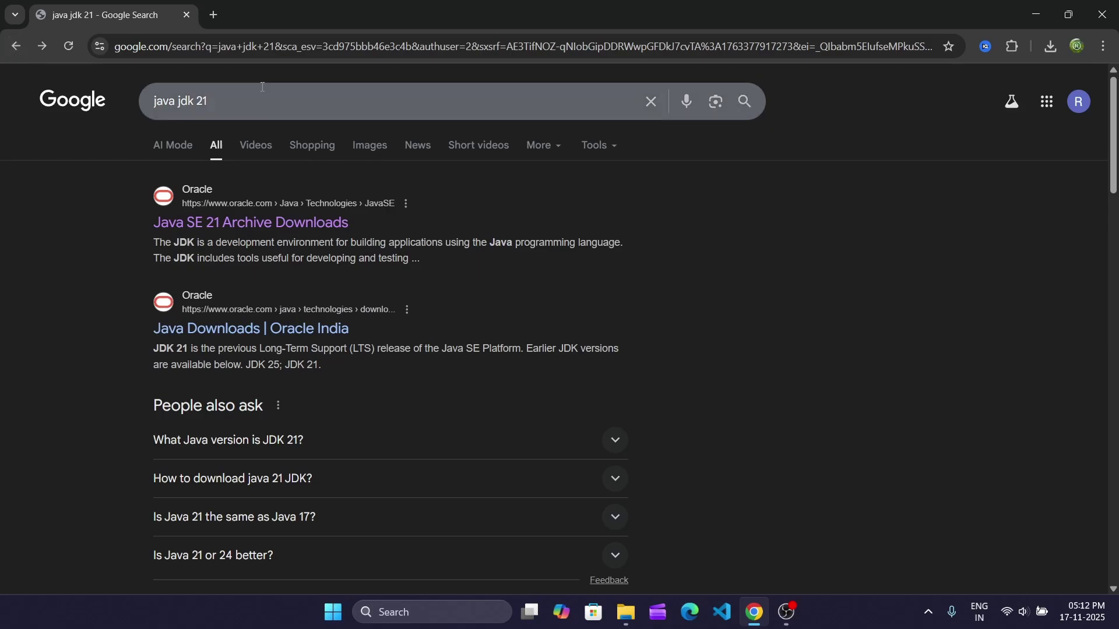
click(645, 101)
text(and)
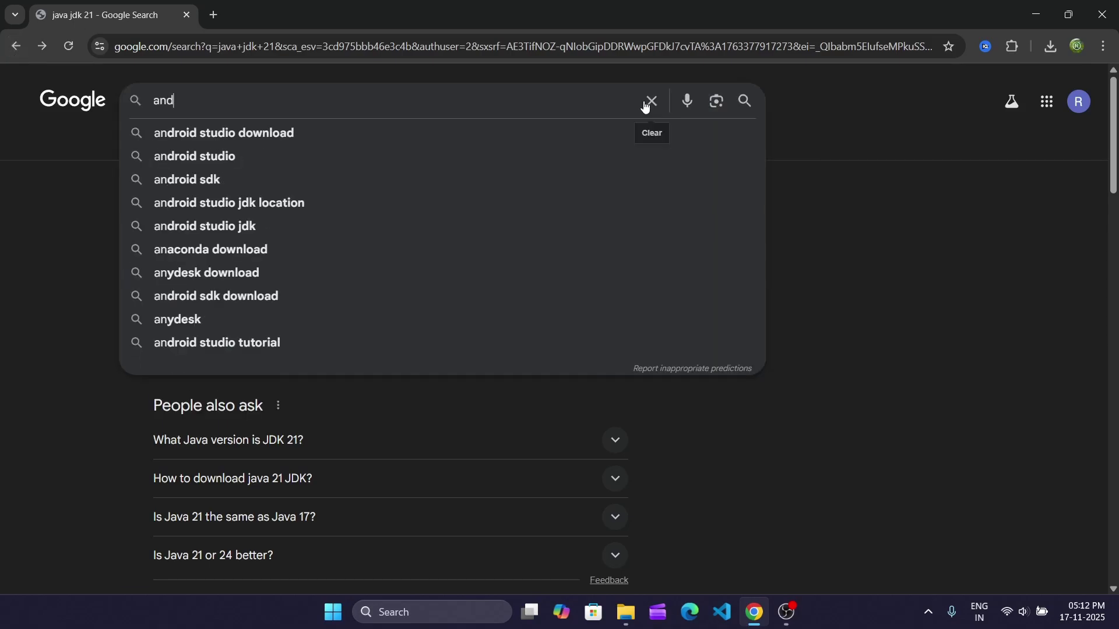
text(roid sdk)
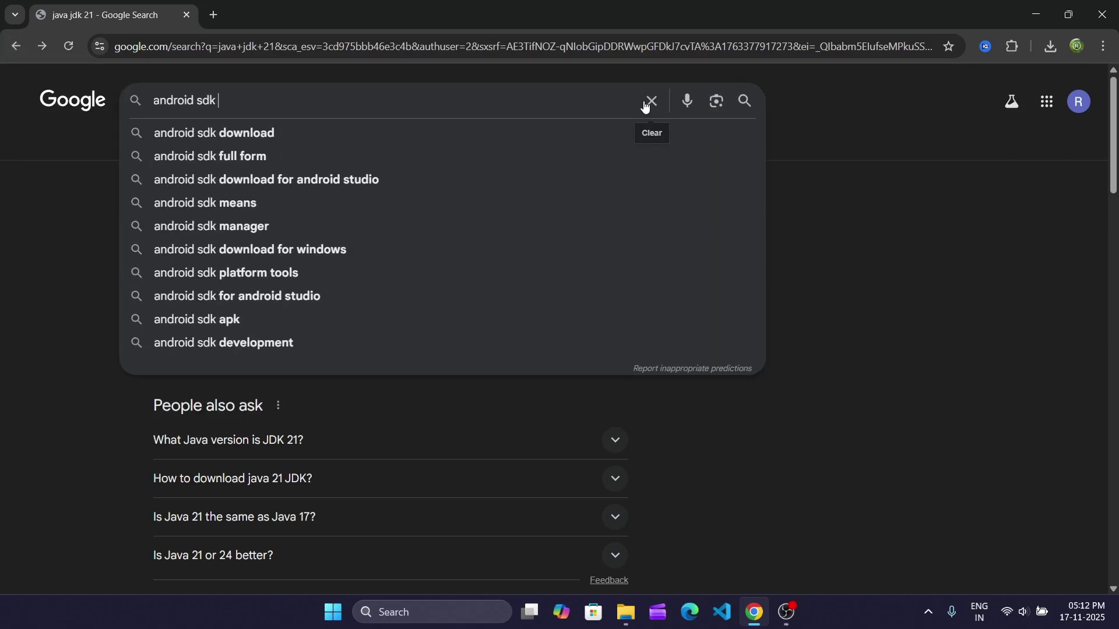
click(322, 133)
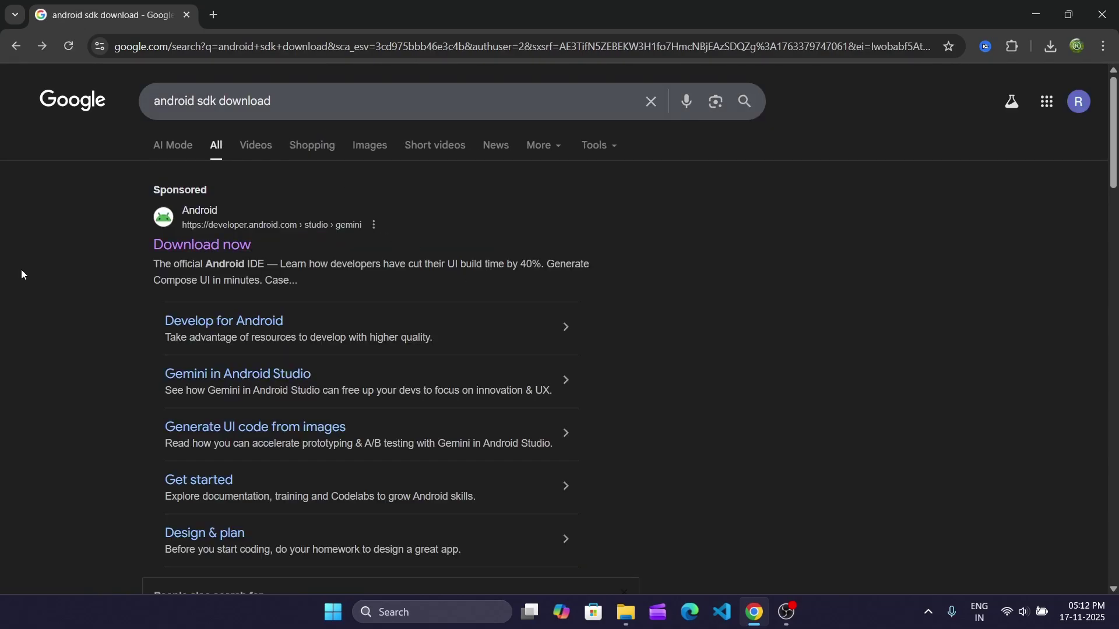
scroll(21, 270, down, 8)
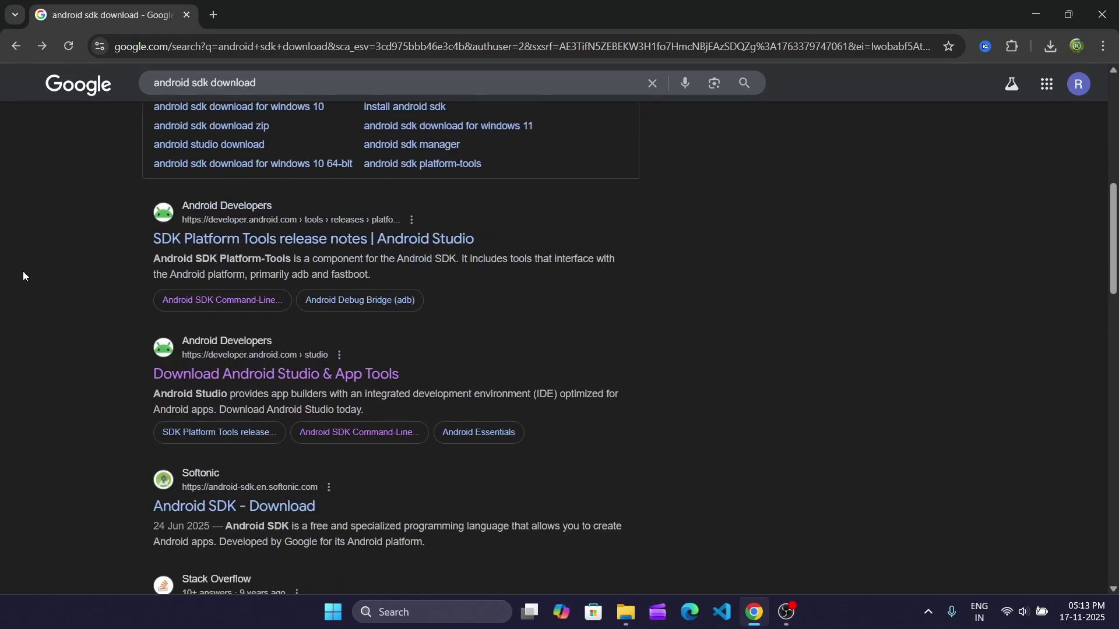
click(262, 354)
Find the "Command line tools only" section on the Android Studio page and highlight its heading and the Windows platform entry.
scroll(442, 399, down, 8)
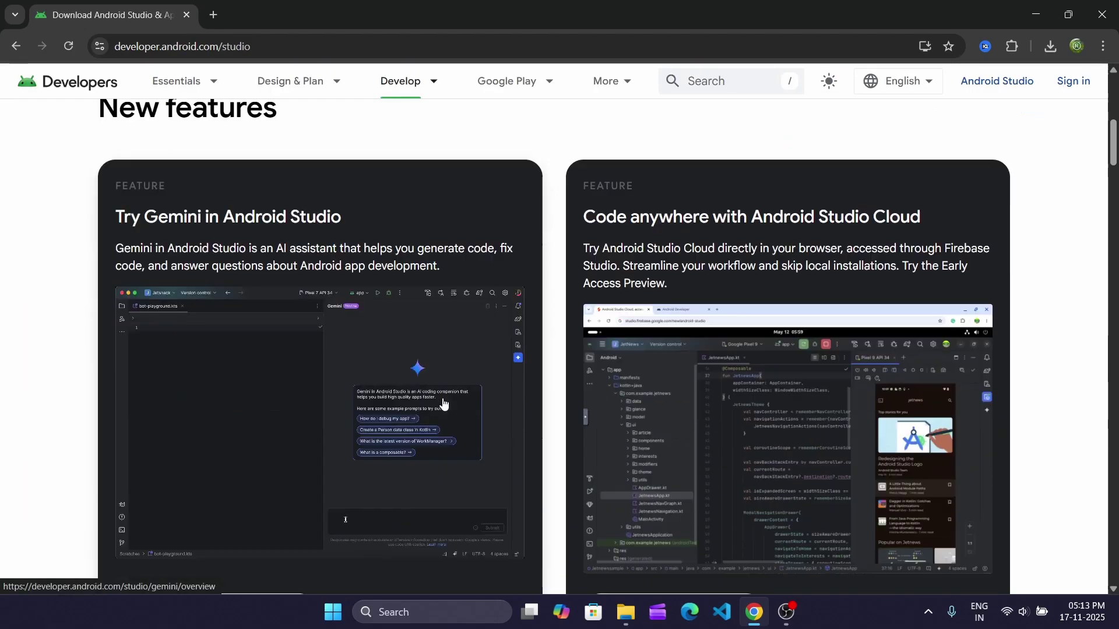
scroll(443, 402, down, 20)
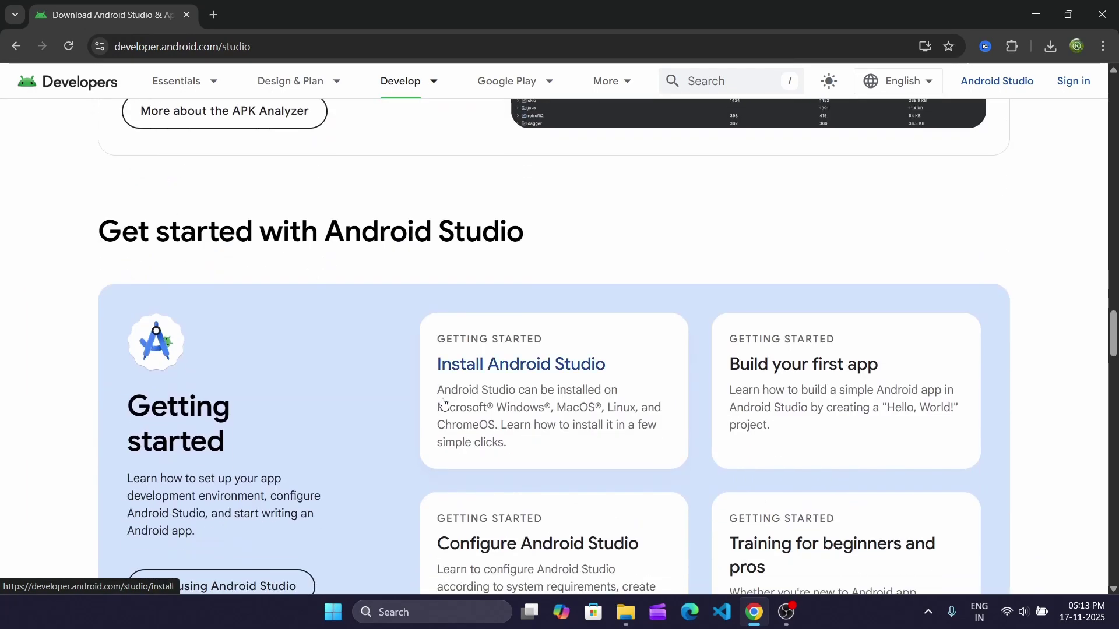
scroll(443, 402, down, 20)
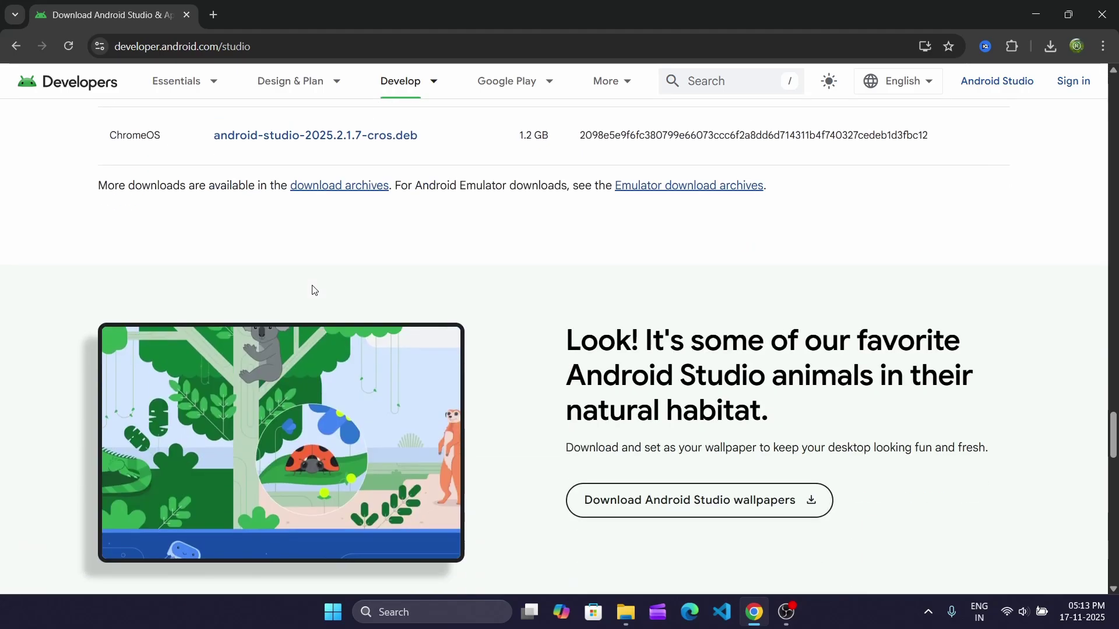
scroll(313, 289, down, 8)
drag(434, 200, 88, 215)
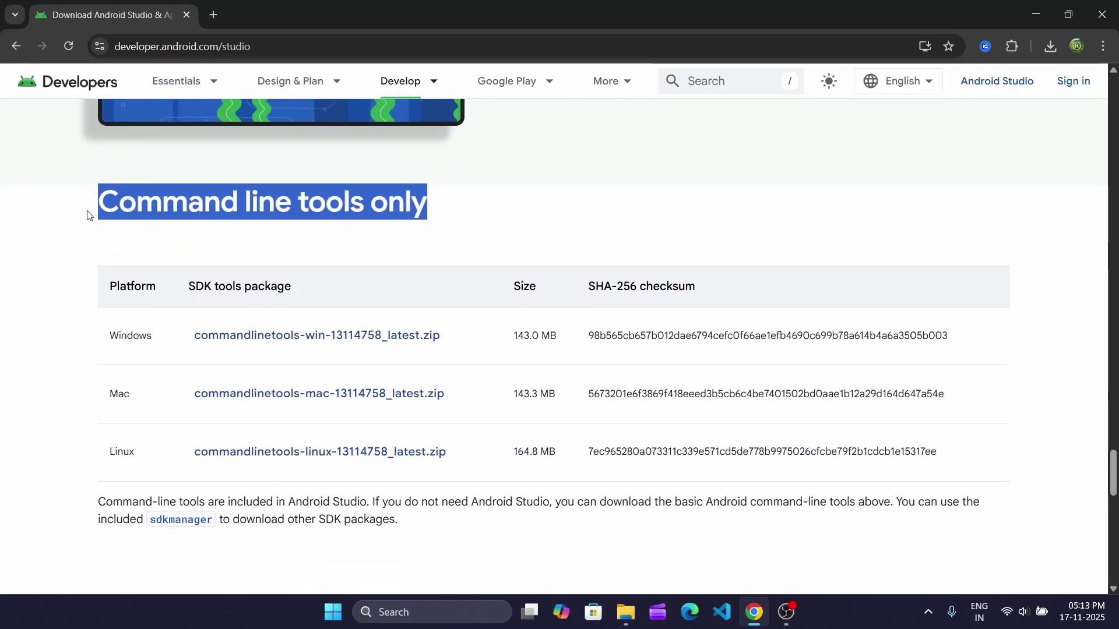
click(75, 259)
scroll(82, 260, down, 1)
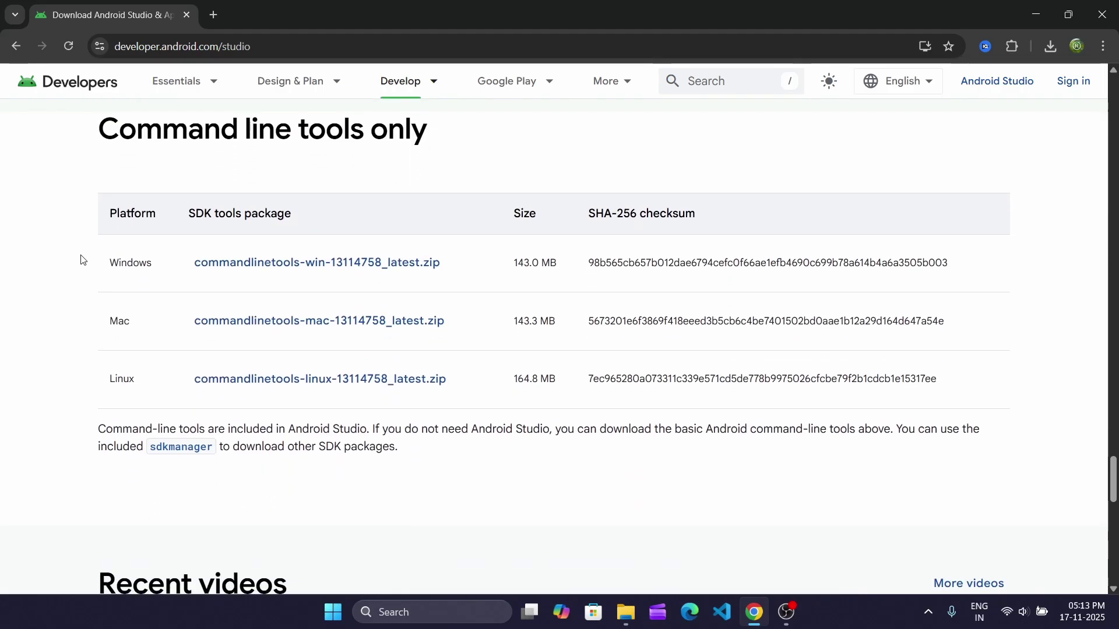
double_click(119, 267)
click(96, 284)
Accept the license terms, download commandlinetools-win-13114758_latest.zip to the Downloads folder, and open the recent download history.
click(283, 271)
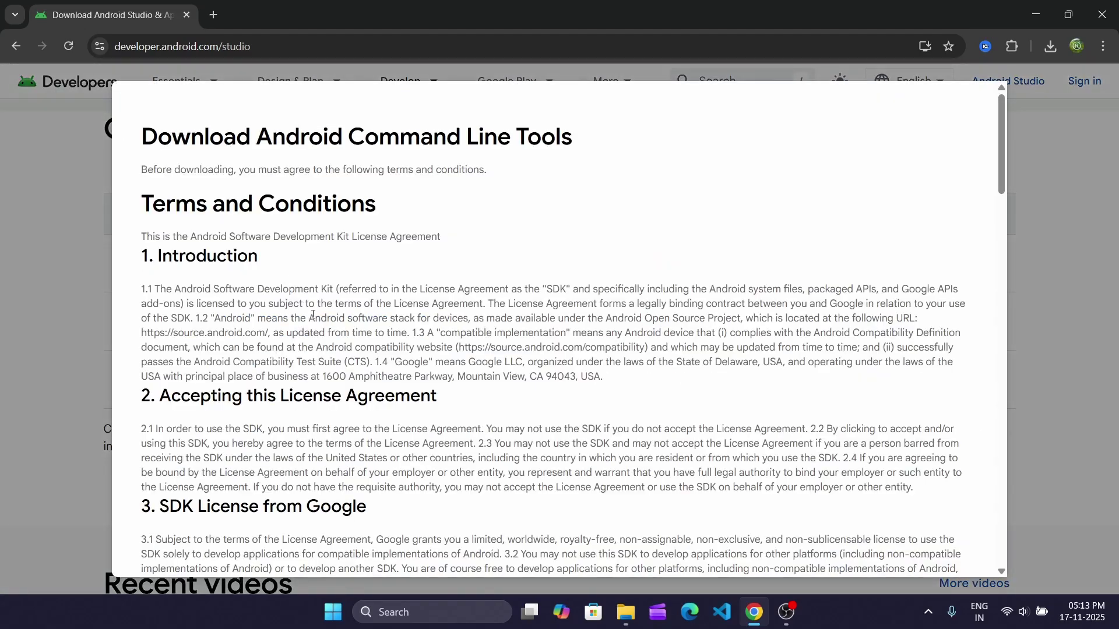
scroll(313, 315, down, 20)
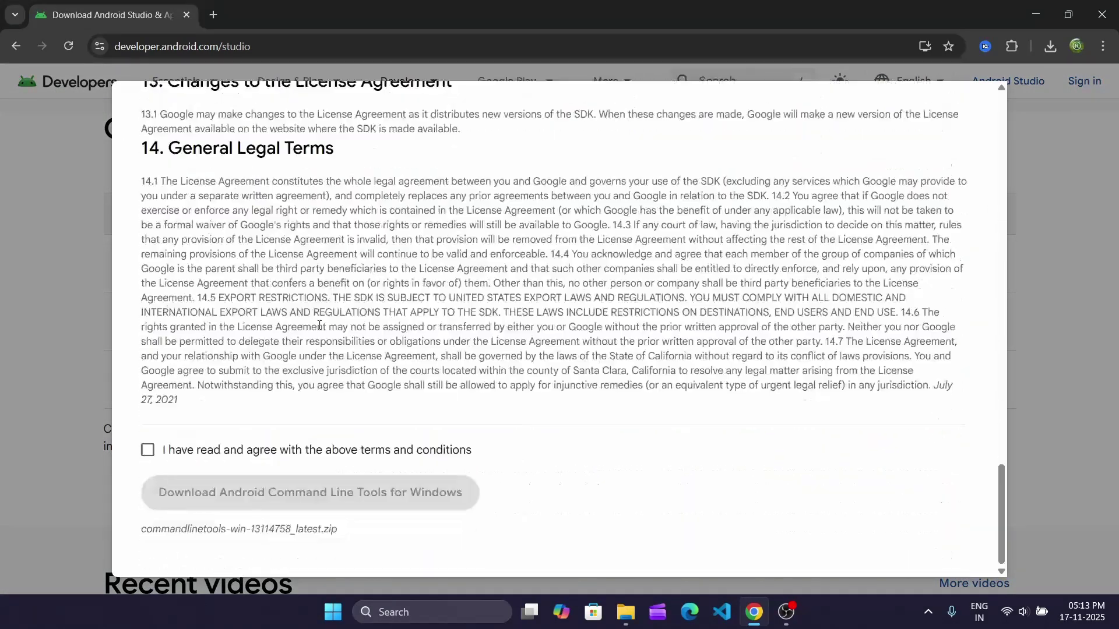
click(142, 454)
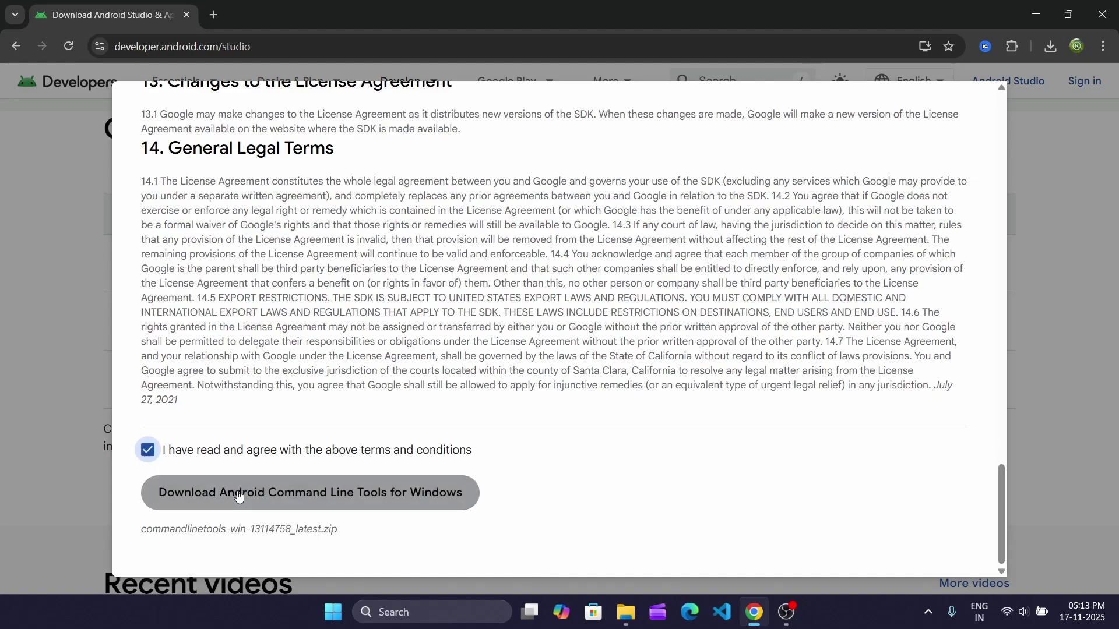
click(253, 496)
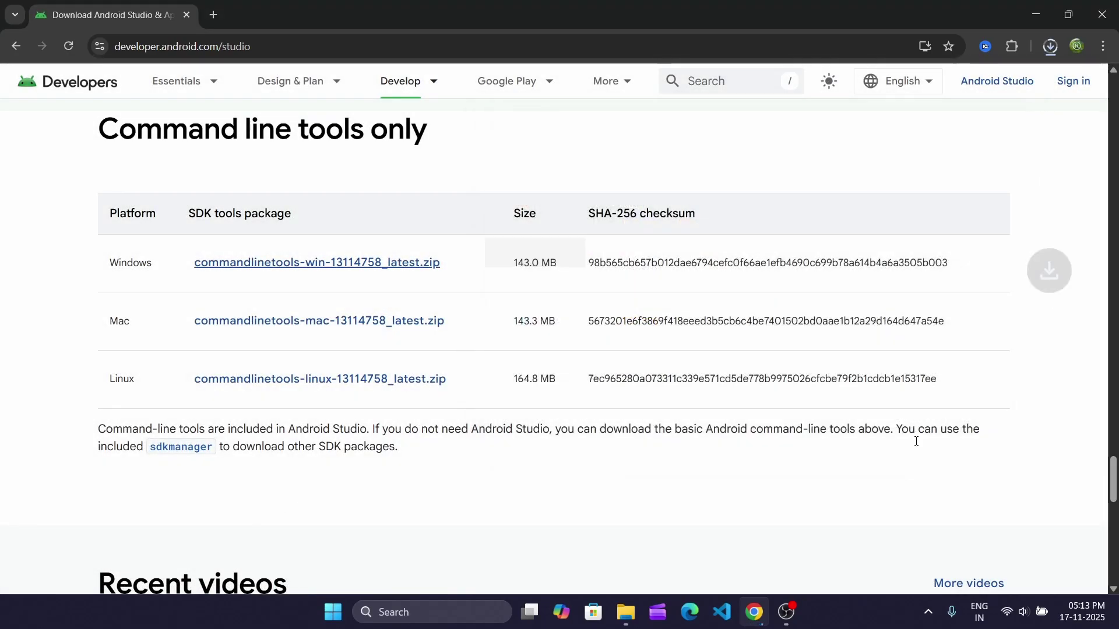
click(914, 426)
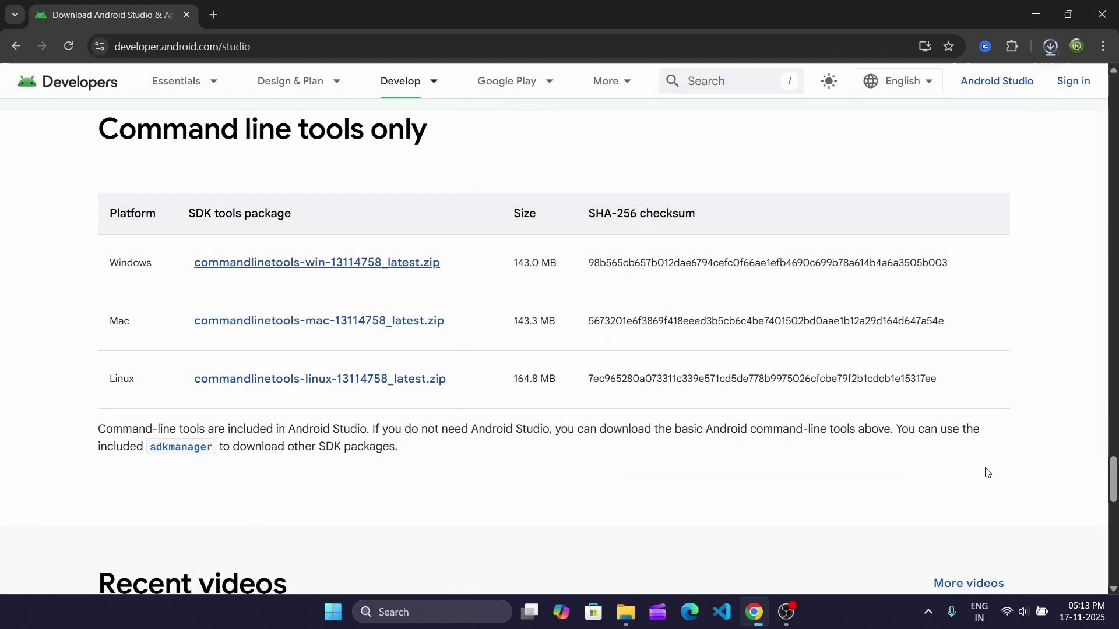
click(1041, 45)
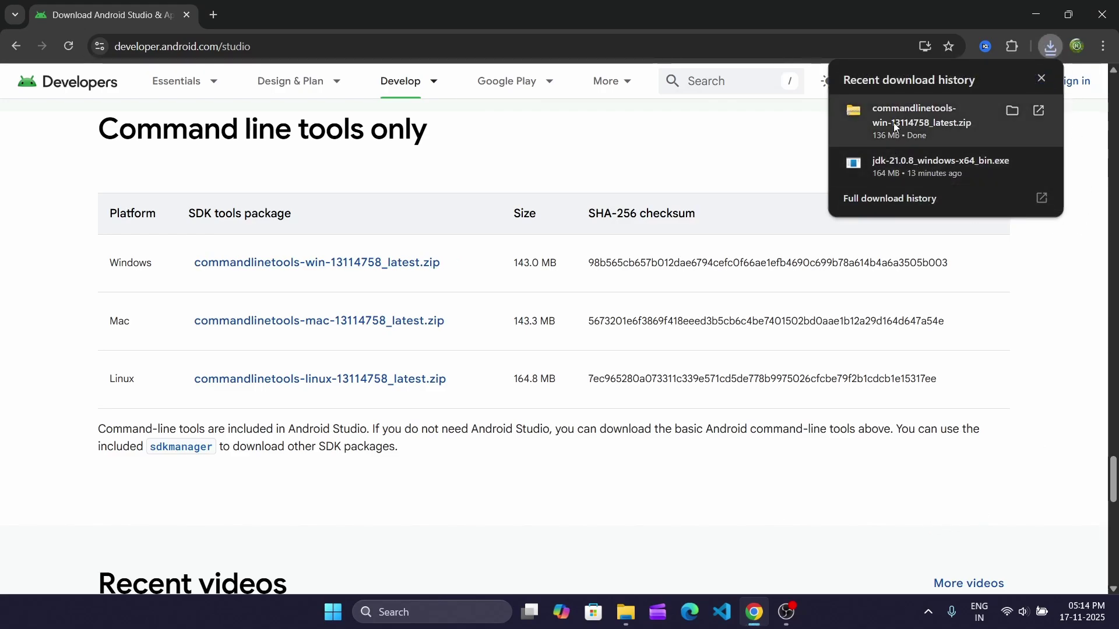
Show the downloaded zip in its folder, then go to the C: drive and create a folder named Android.
click(1013, 111)
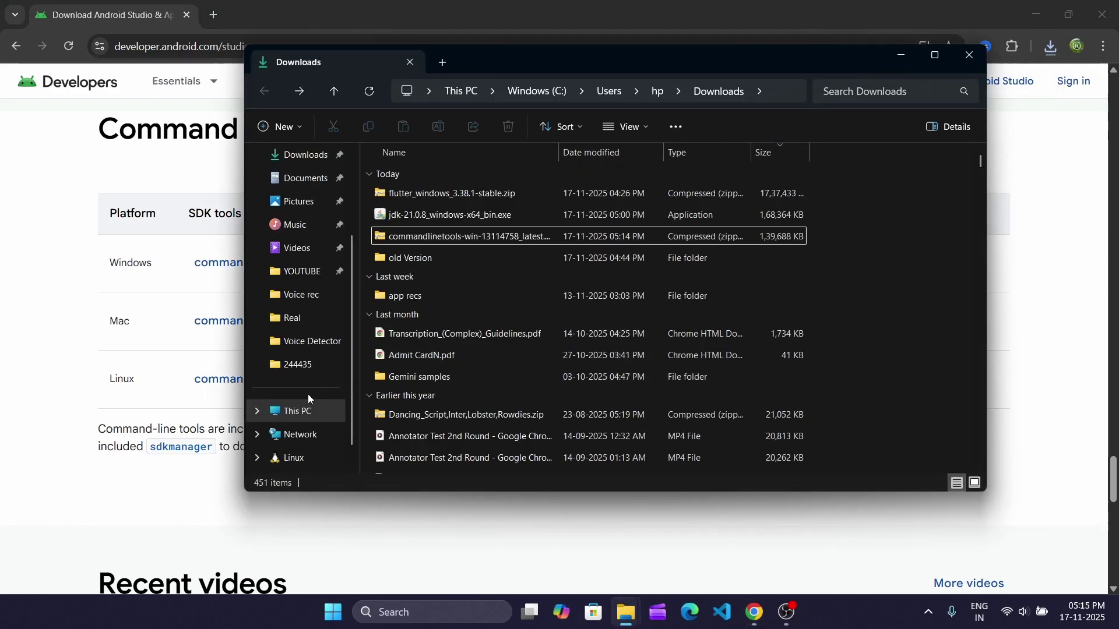
click(297, 411)
double_click(453, 187)
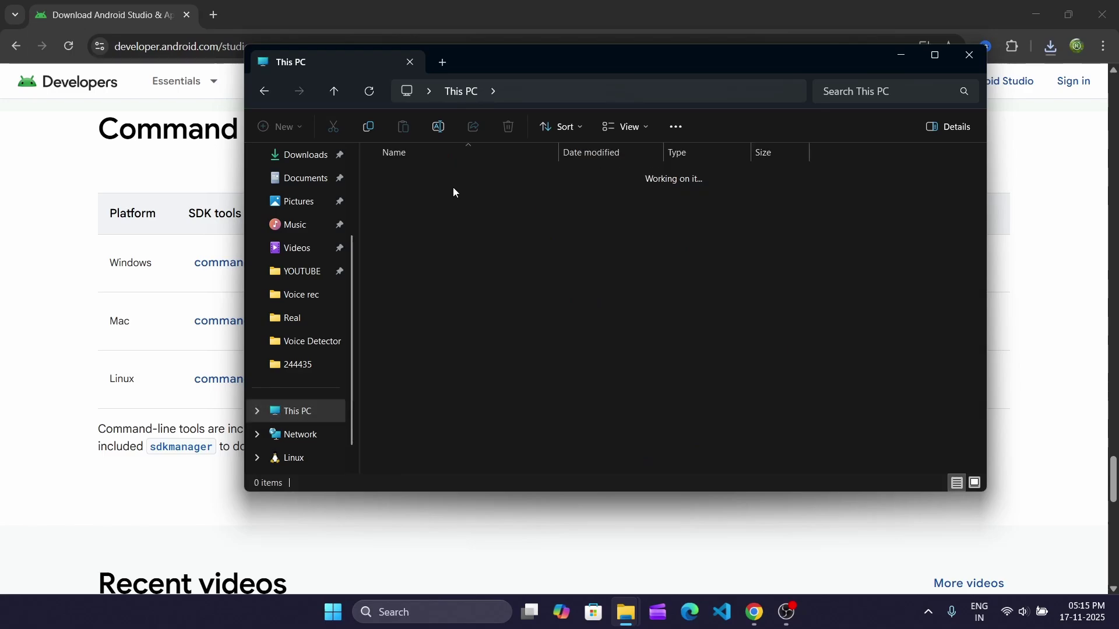
right_click(840, 228)
mouse_move(914, 346)
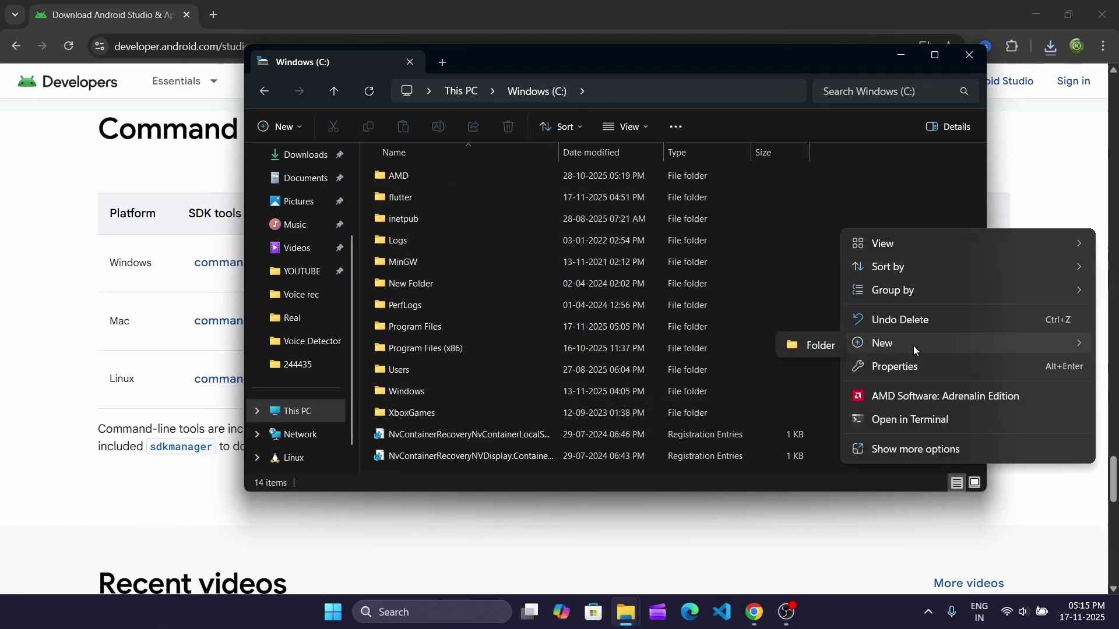
click(820, 347)
text(Android)
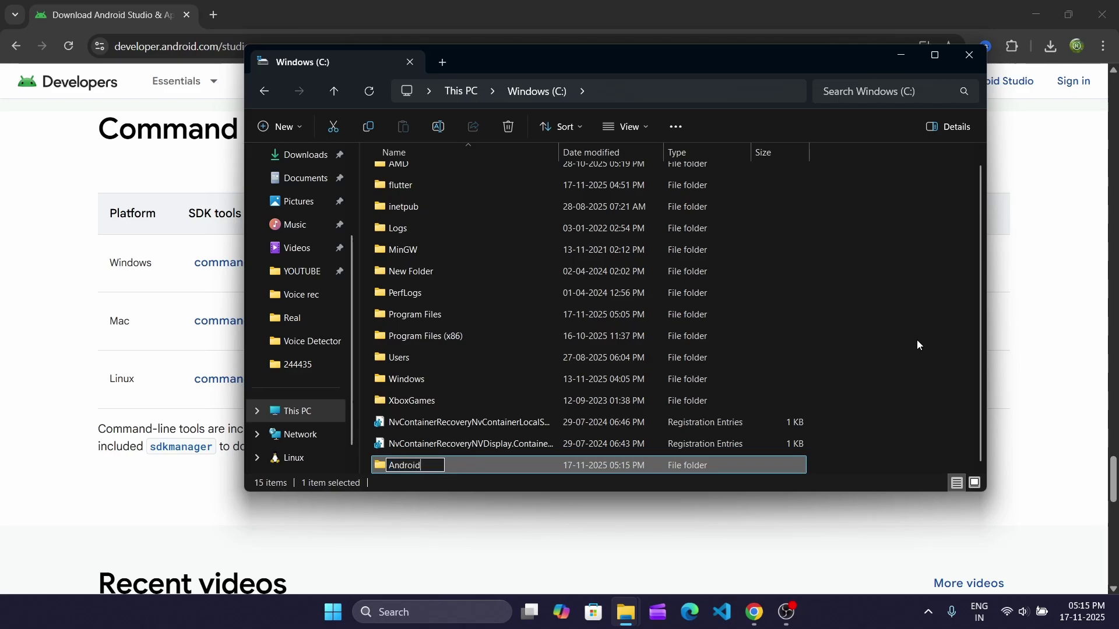
key(Return)
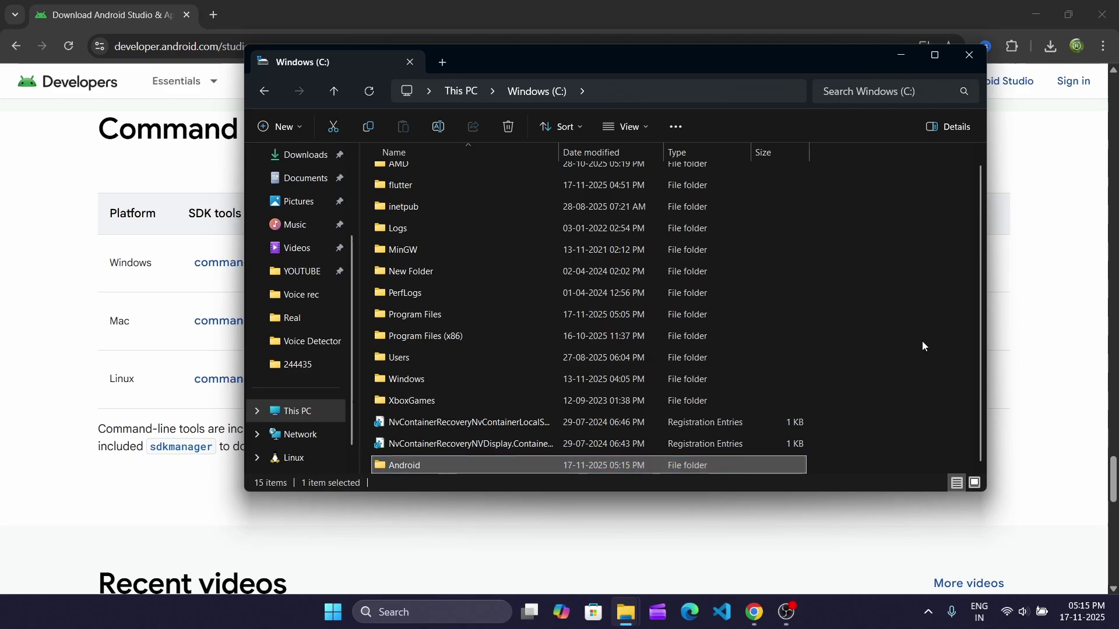
Extract commandlinetools-win-13114758_latest.zip from Downloads into C:\Android.
scroll(321, 313, up, 2)
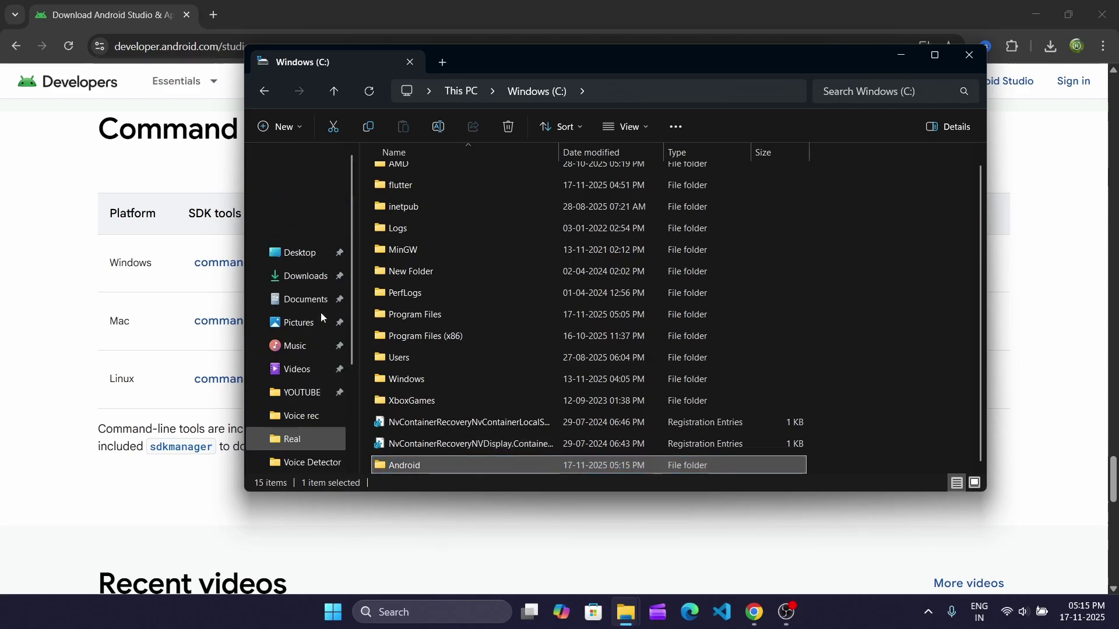
click(310, 286)
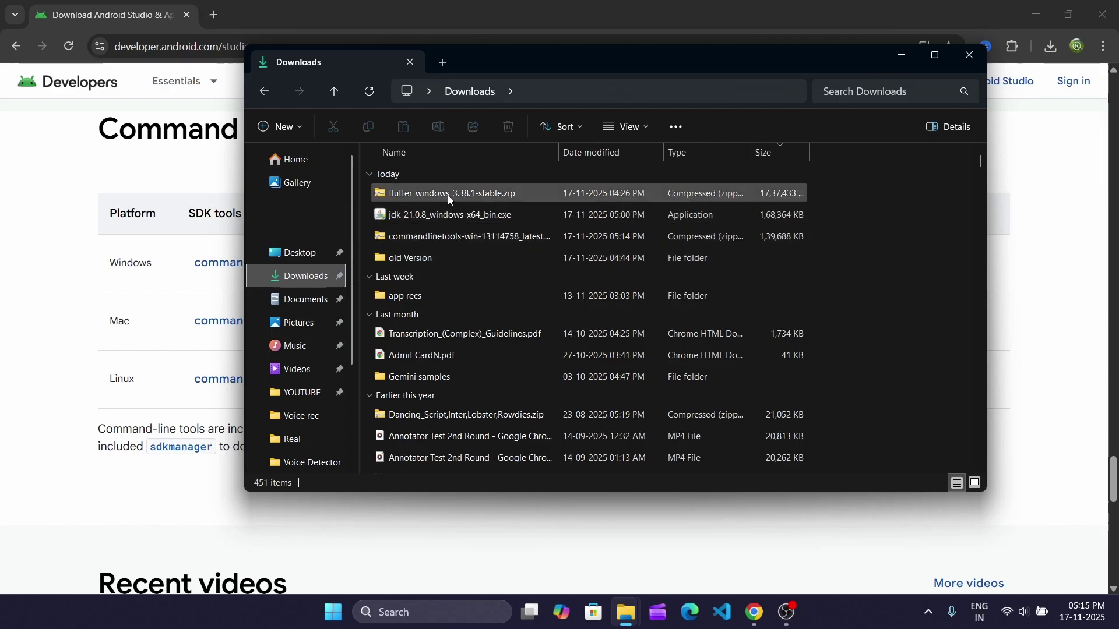
click(473, 244)
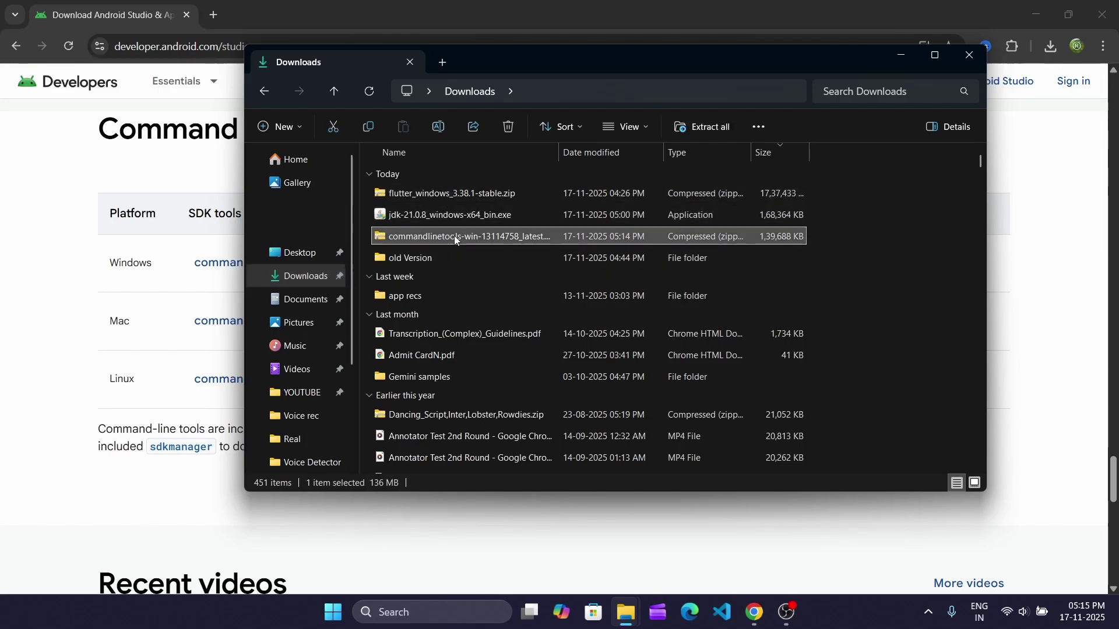
right_click(454, 236)
click(516, 330)
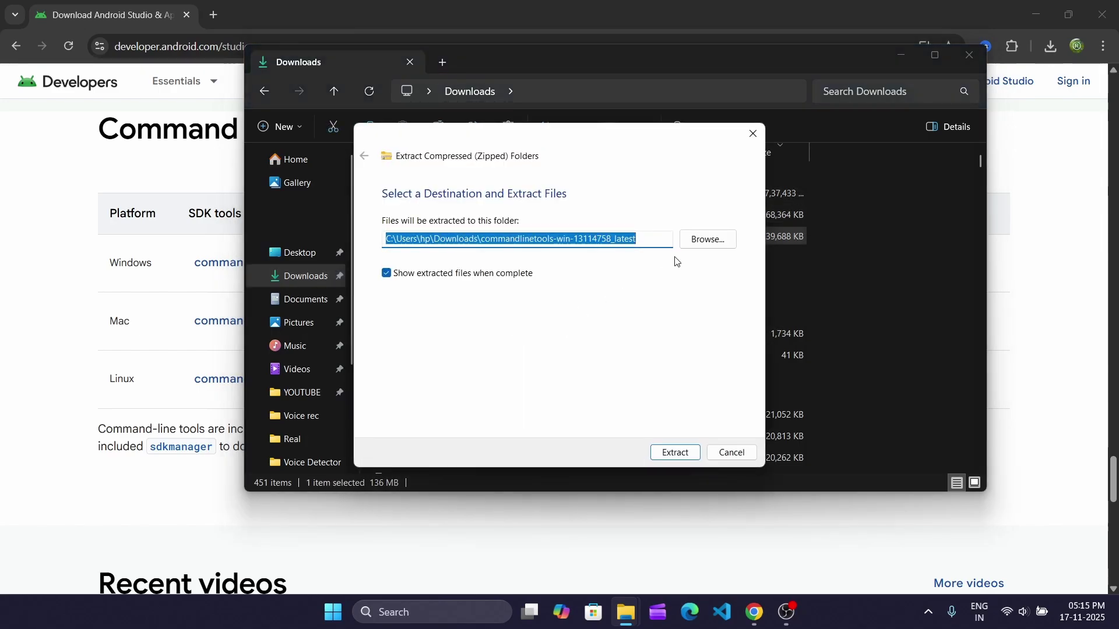
click(700, 245)
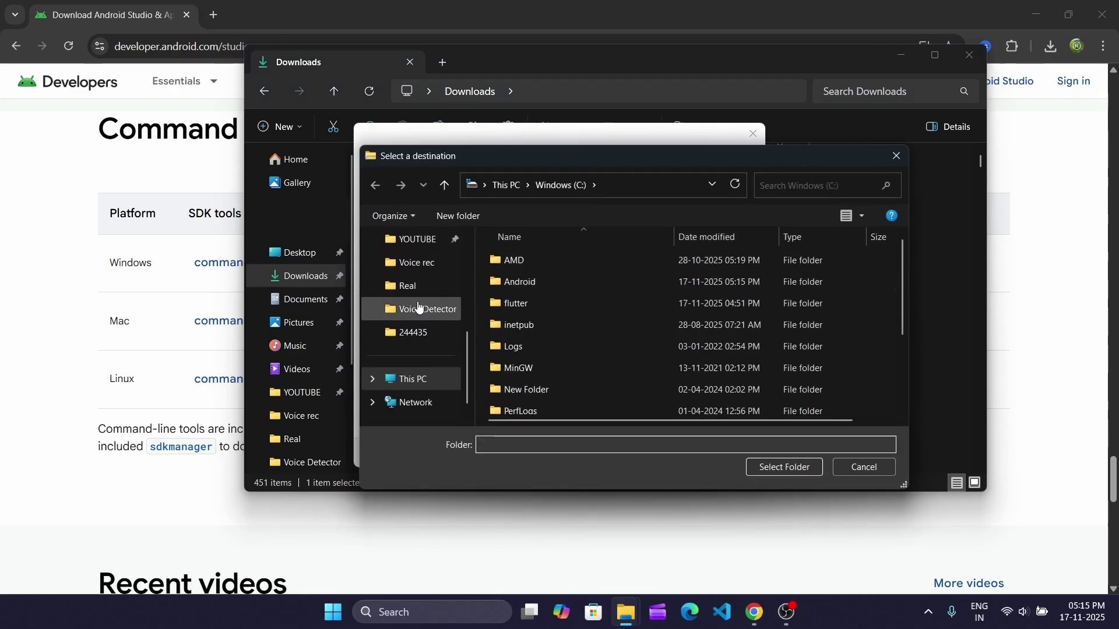
scroll(413, 317, down, 1)
click(415, 357)
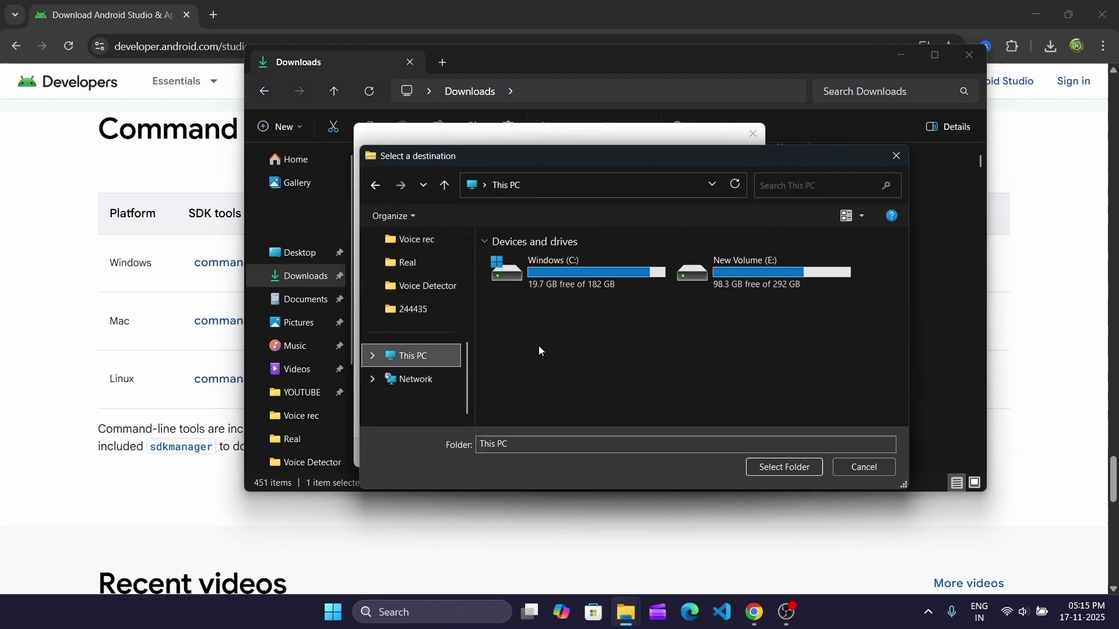
double_click(571, 289)
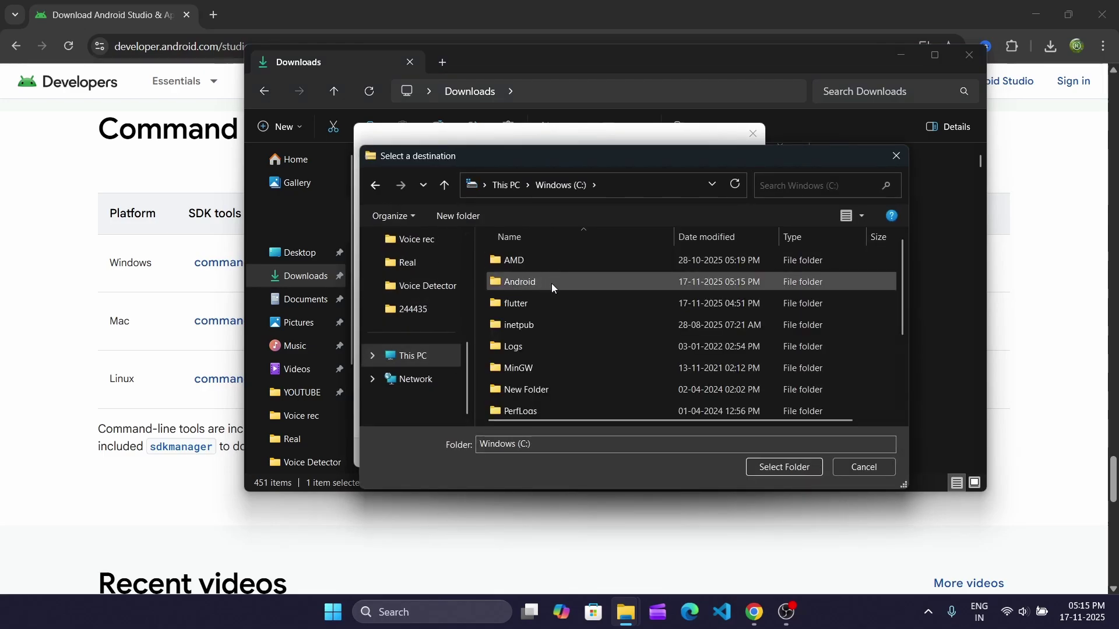
double_click(534, 284)
click(781, 468)
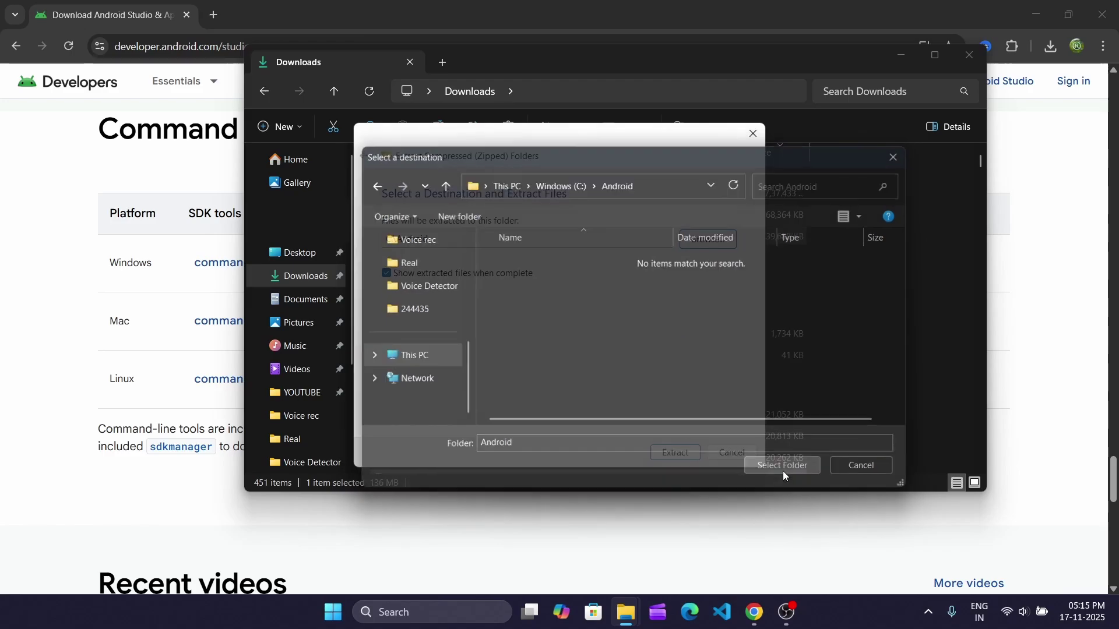
click(656, 453)
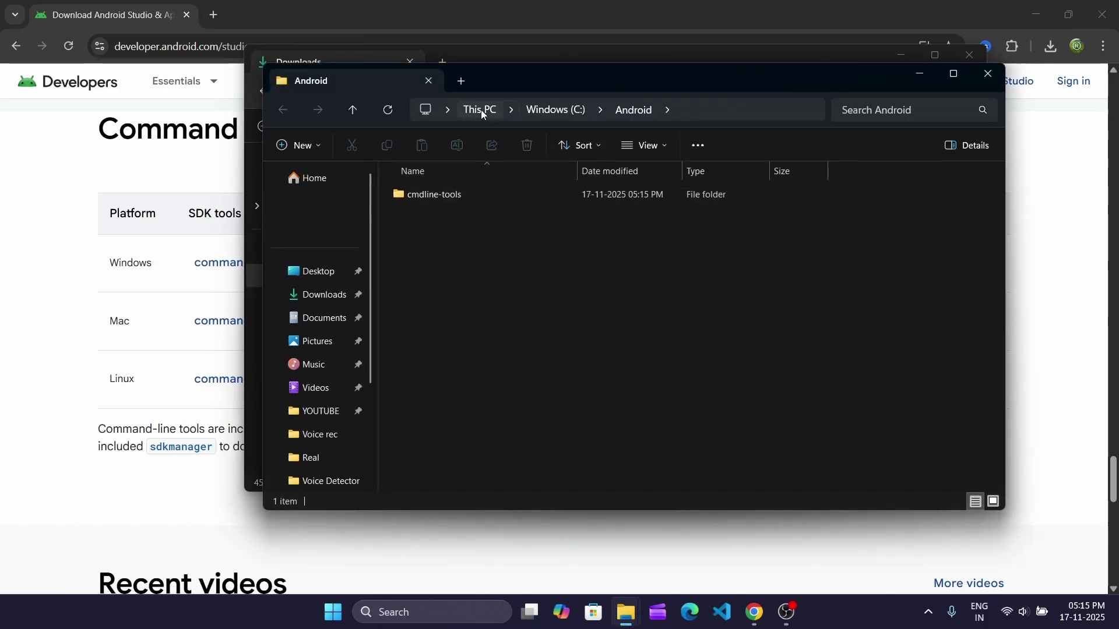
Create a folder named latest inside C:\Android\cmdline-tools.
click(482, 111)
double_click(478, 219)
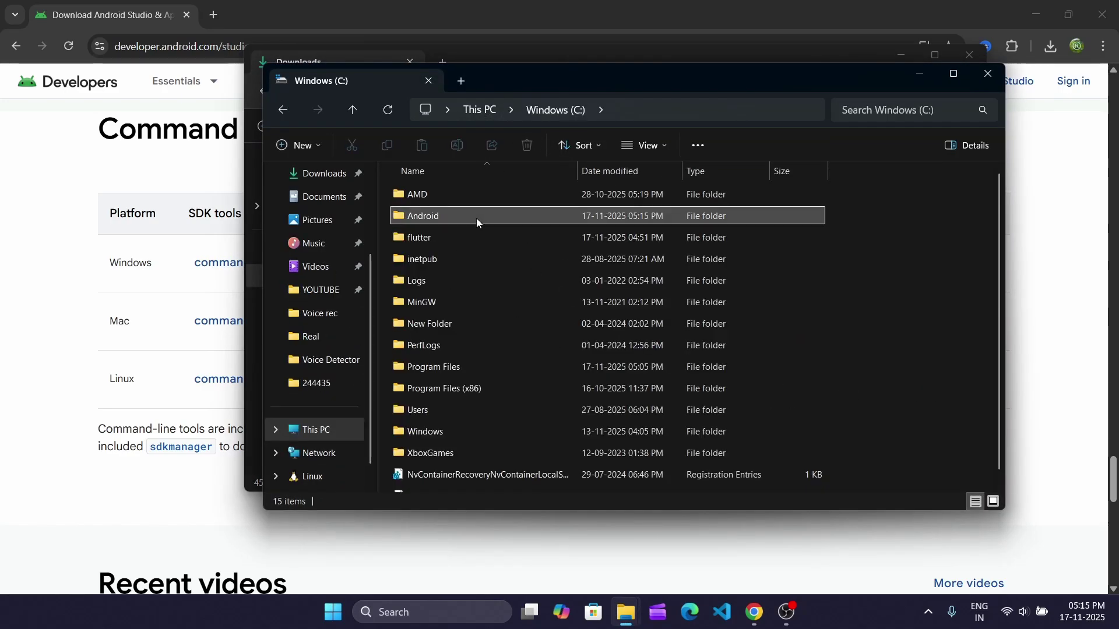
double_click(476, 218)
double_click(444, 198)
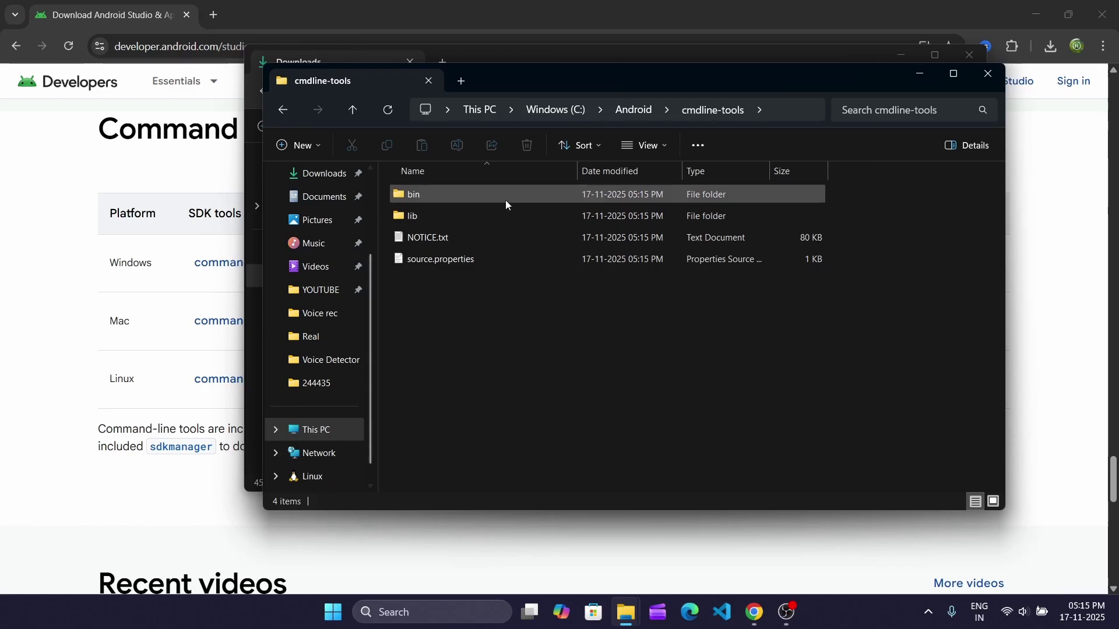
right_click(467, 340)
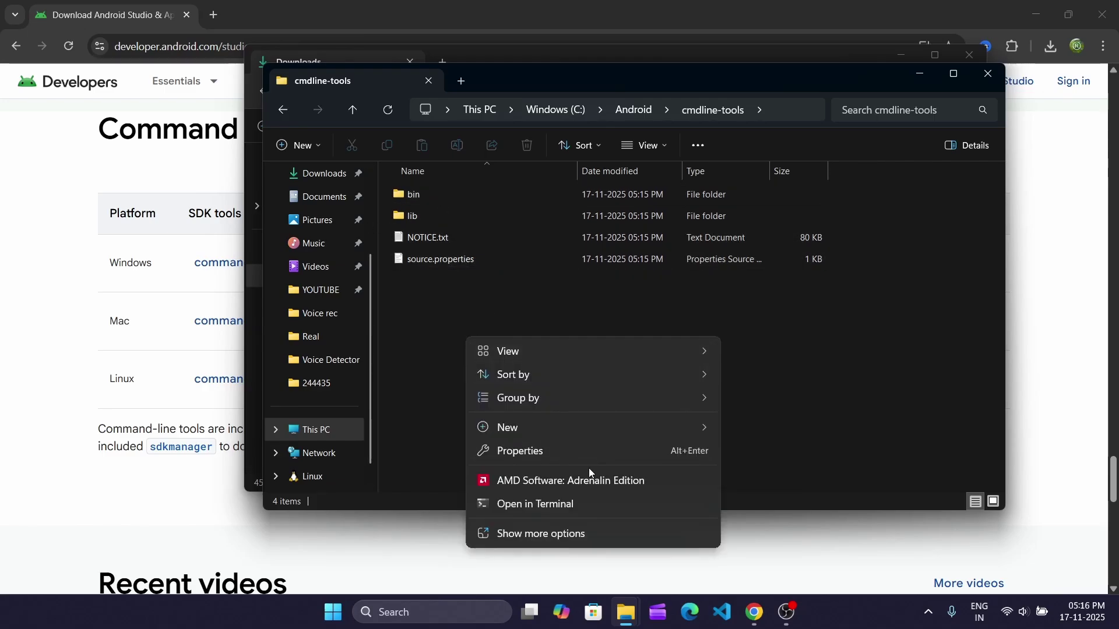
mouse_move(613, 429)
click(786, 124)
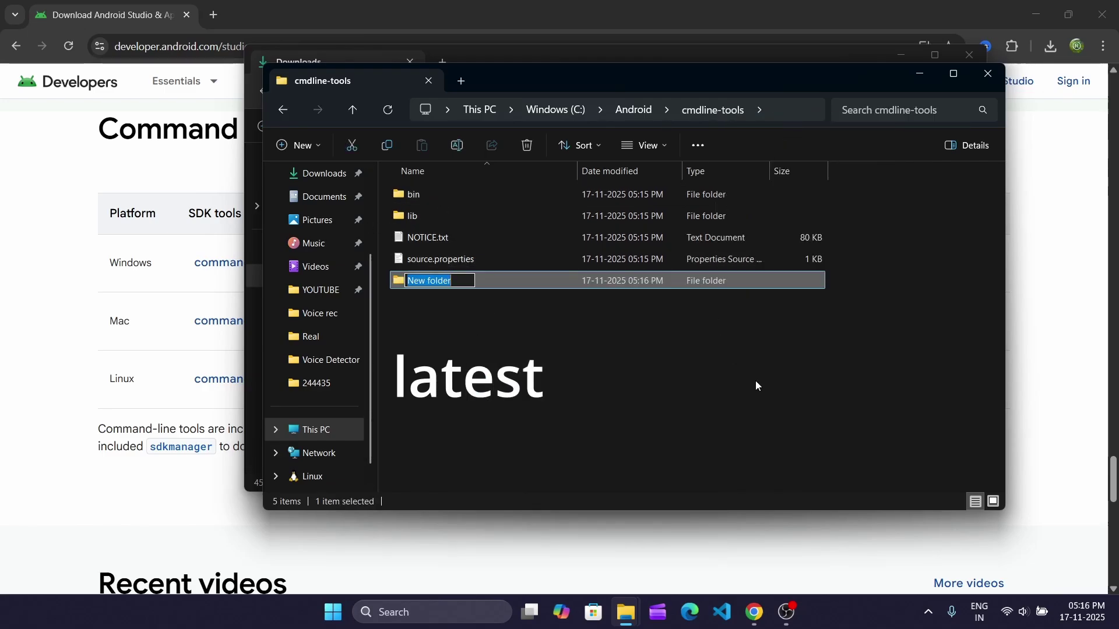
text(late)
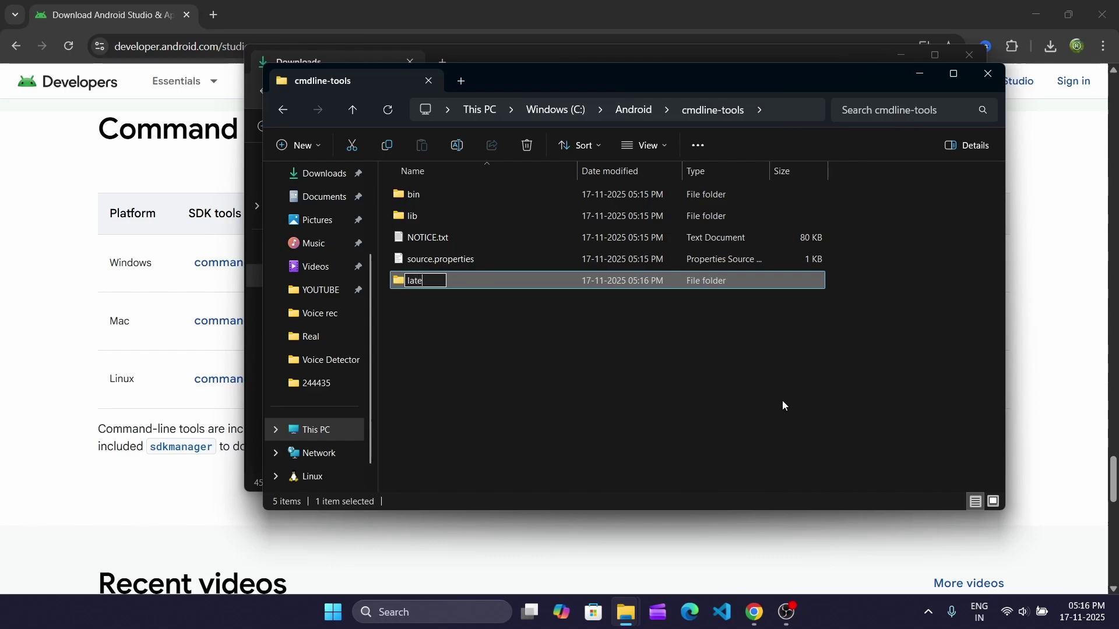
text(st)
click(785, 405)
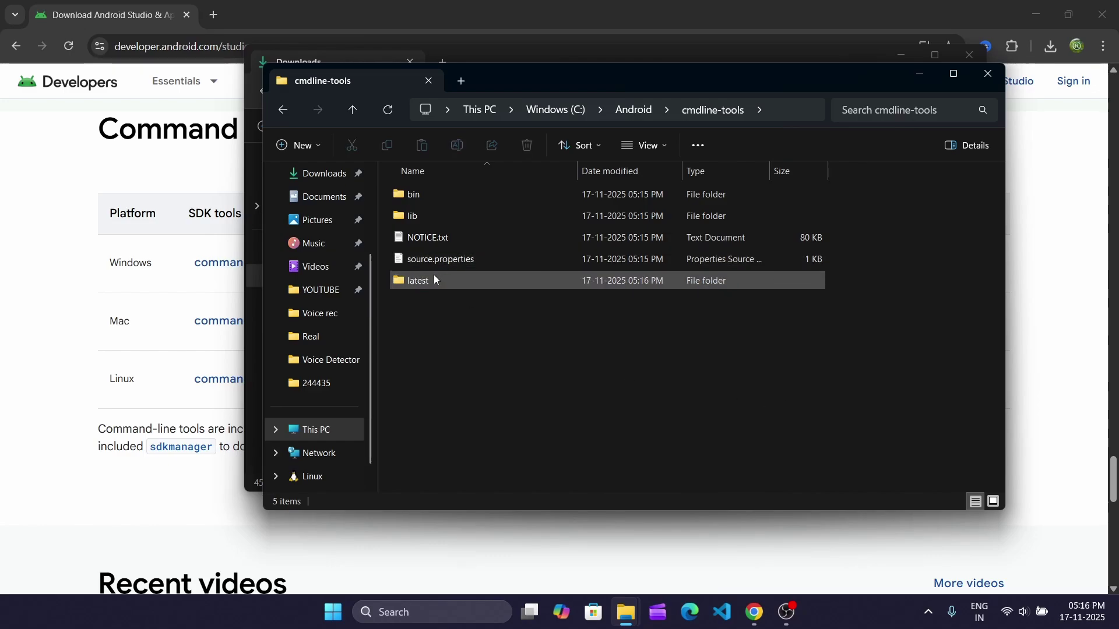
Move bin, lib, NOTICE.txt and source.properties into the latest folder and open that folder.
drag(856, 196, 550, 253)
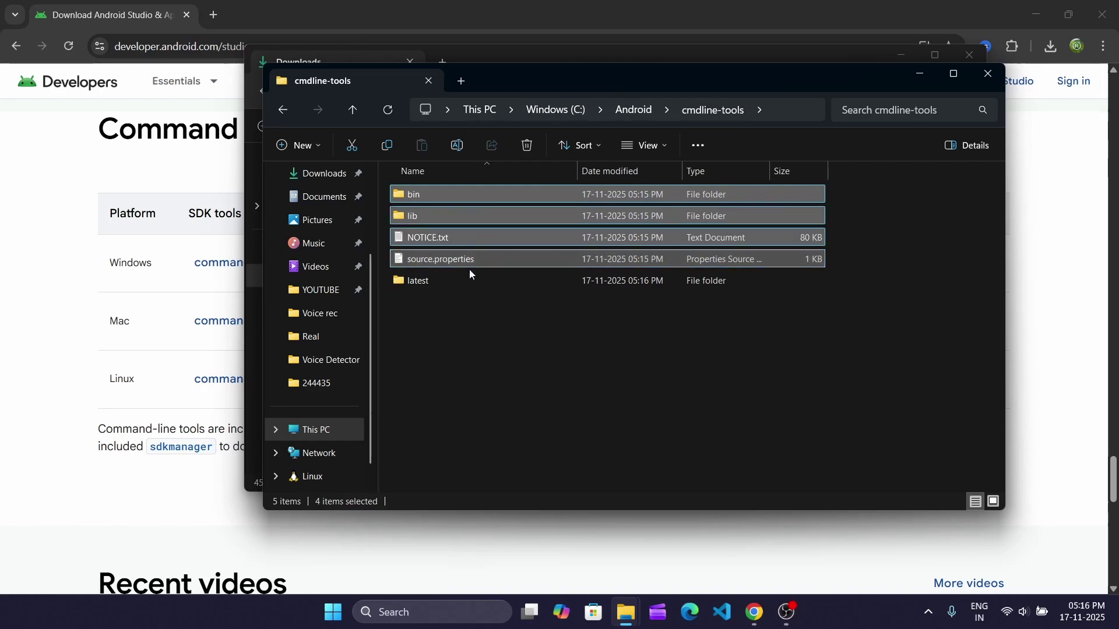
drag(472, 268, 430, 284)
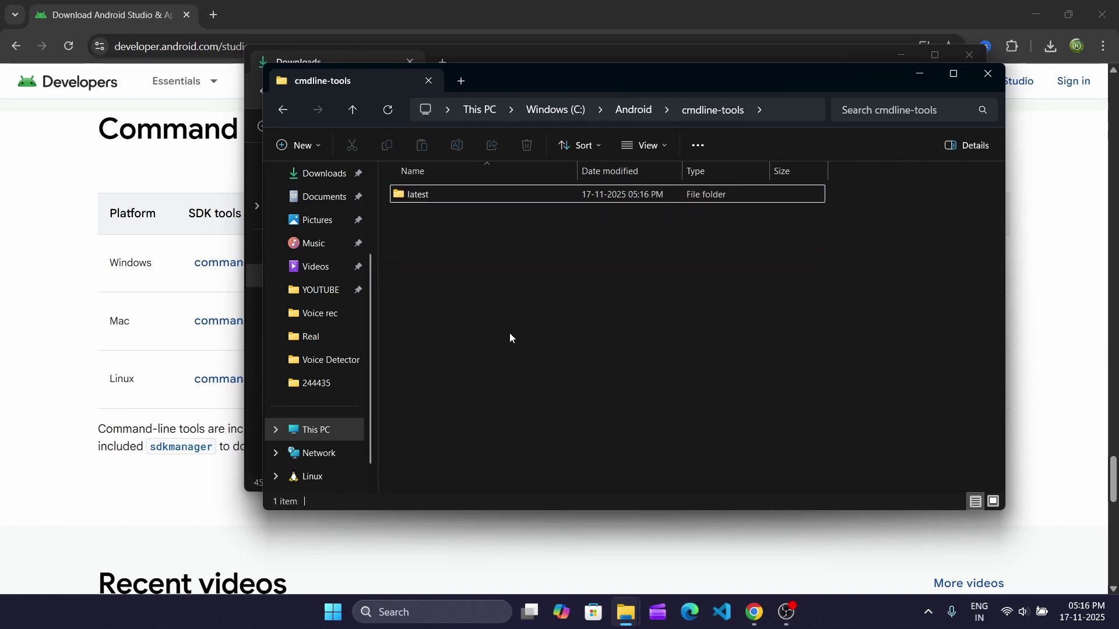
click(439, 201)
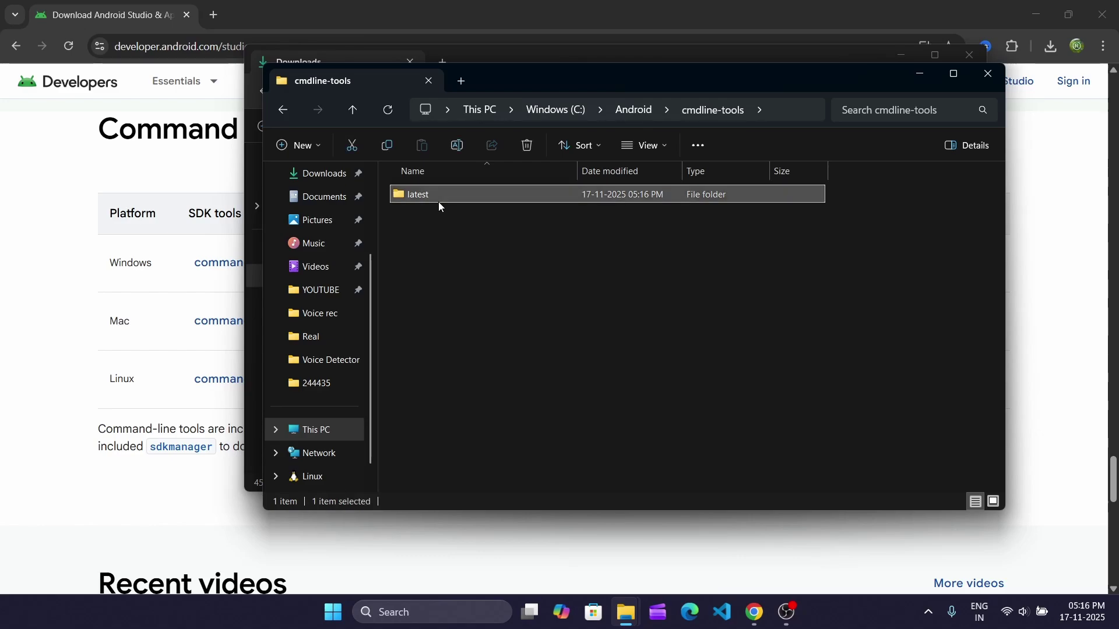
double_click(438, 202)
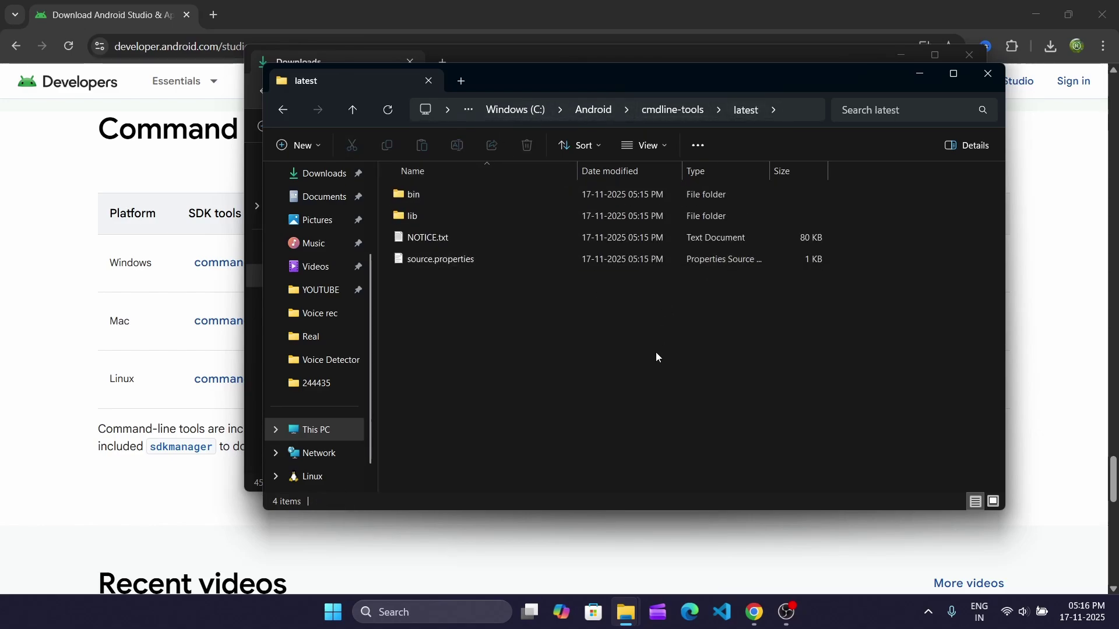
Return to C:\Android and create a folder named platform-tools beside cmdline-tools.
click(507, 109)
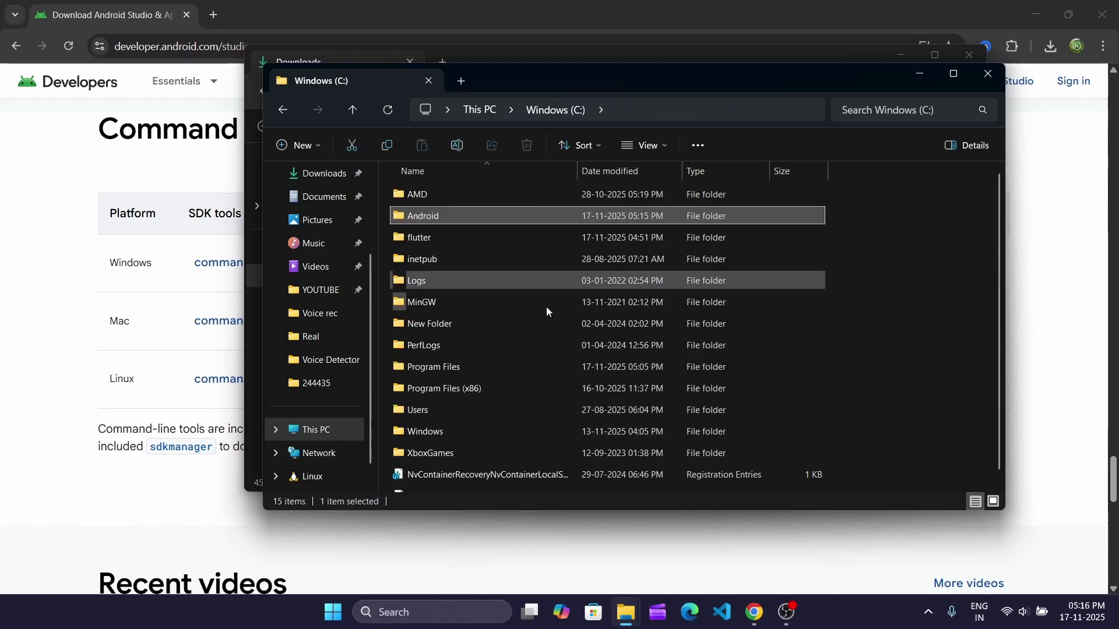
double_click(489, 220)
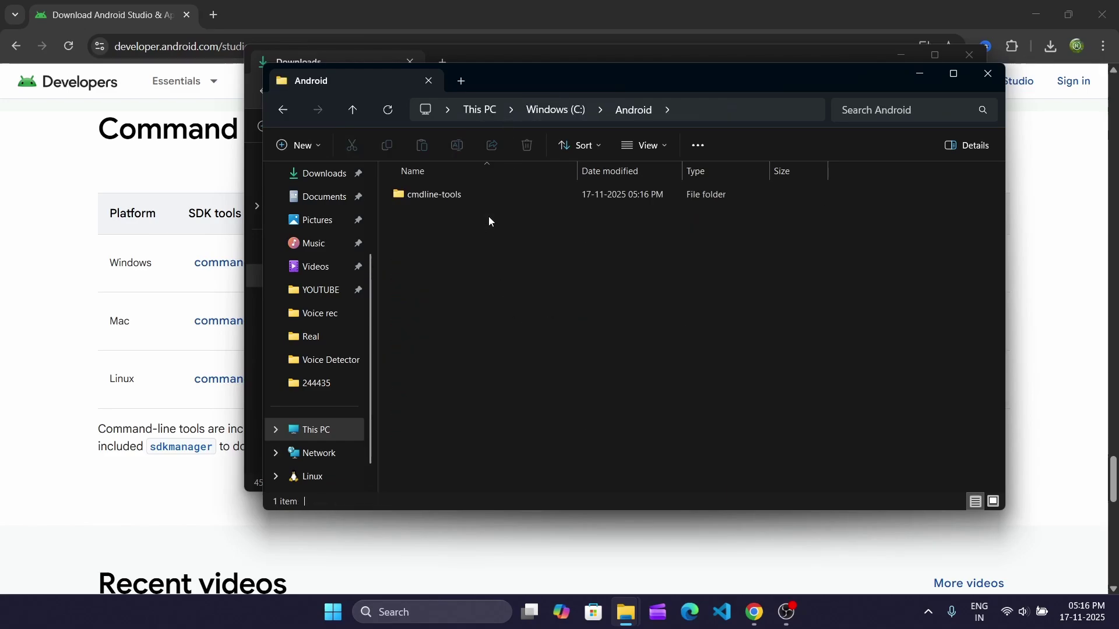
right_click(540, 295)
mouse_move(642, 406)
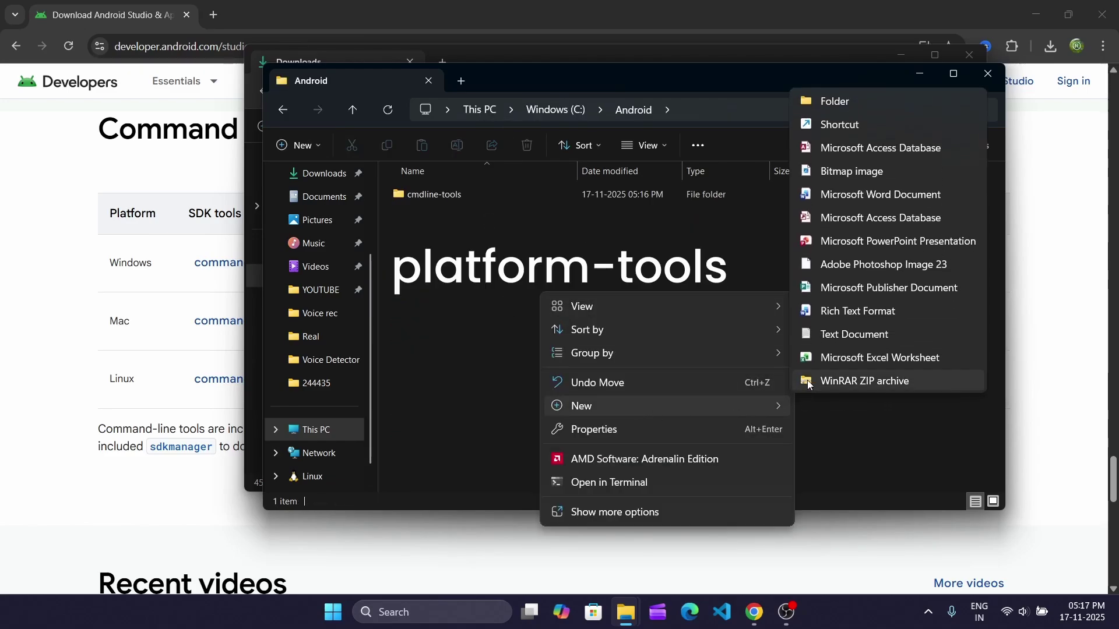
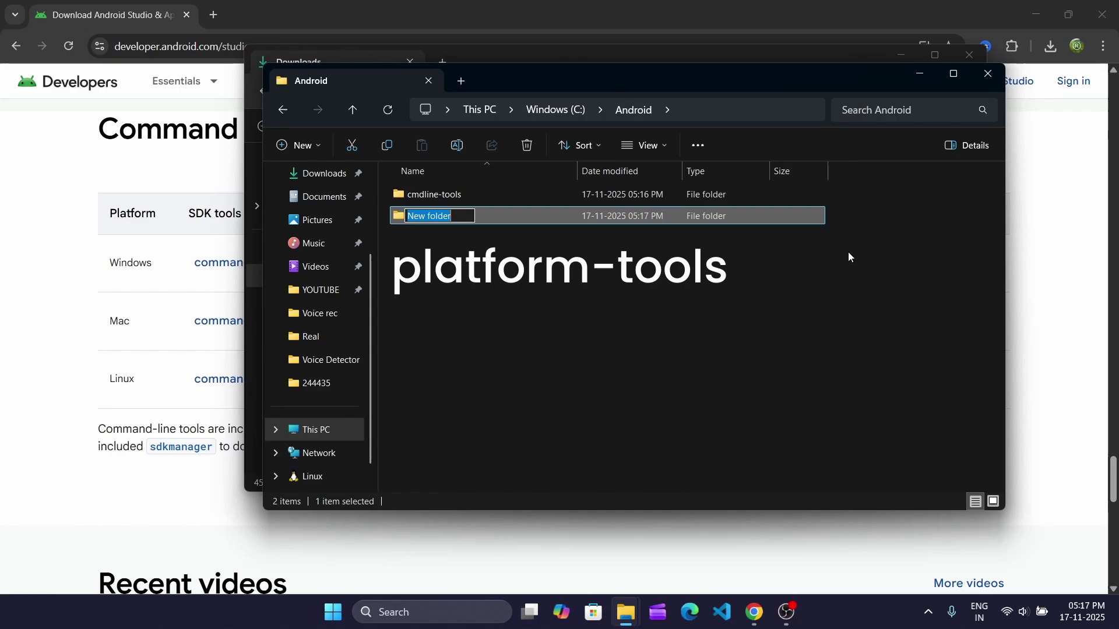
text(platform-tools)
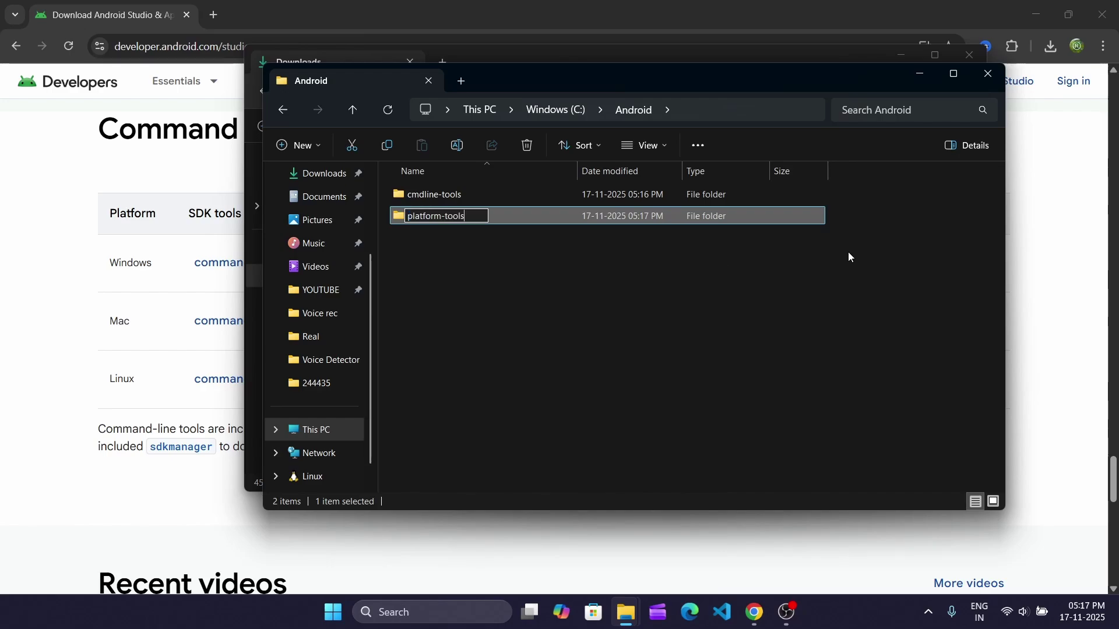
key(Return)
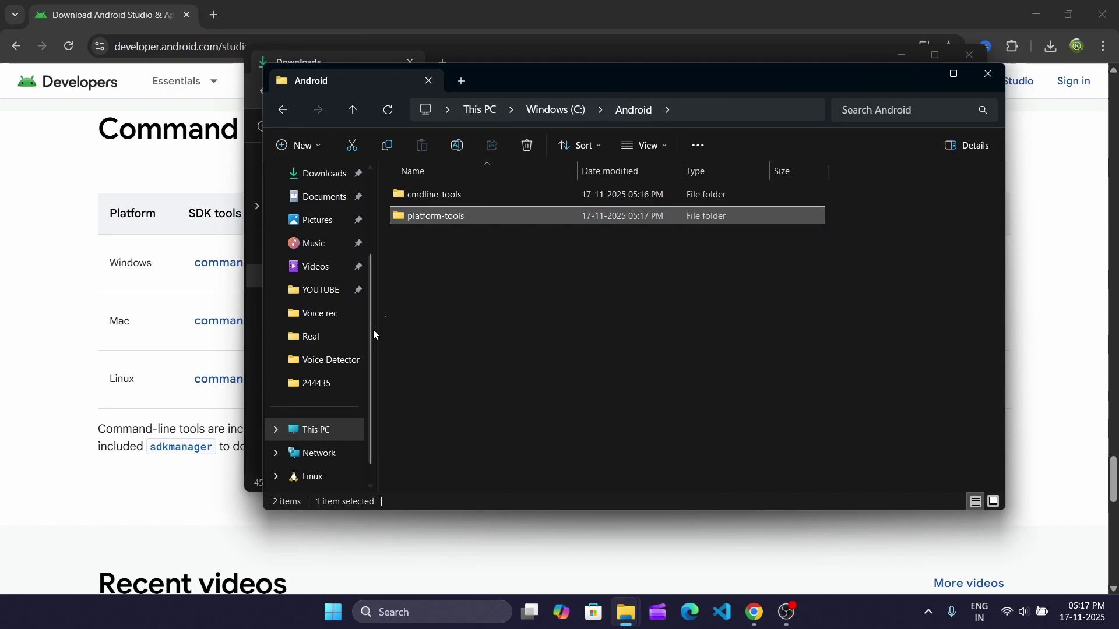
click(468, 290)
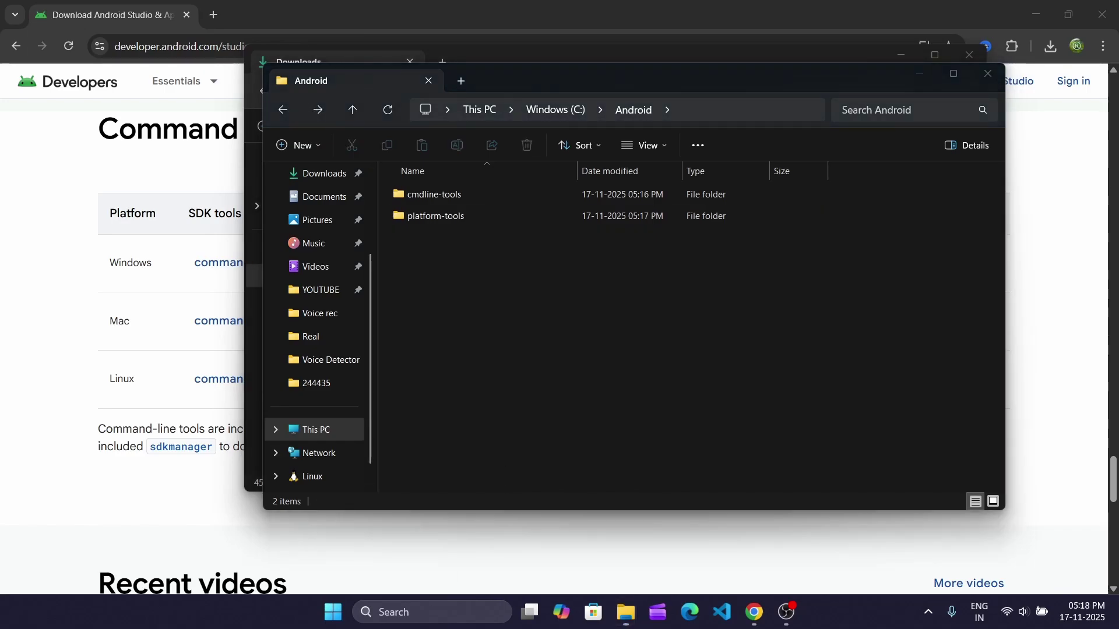
Search Windows for envi, open Edit the system environment variables, and bring the Android folder window back to the front.
click(427, 618)
text(env)
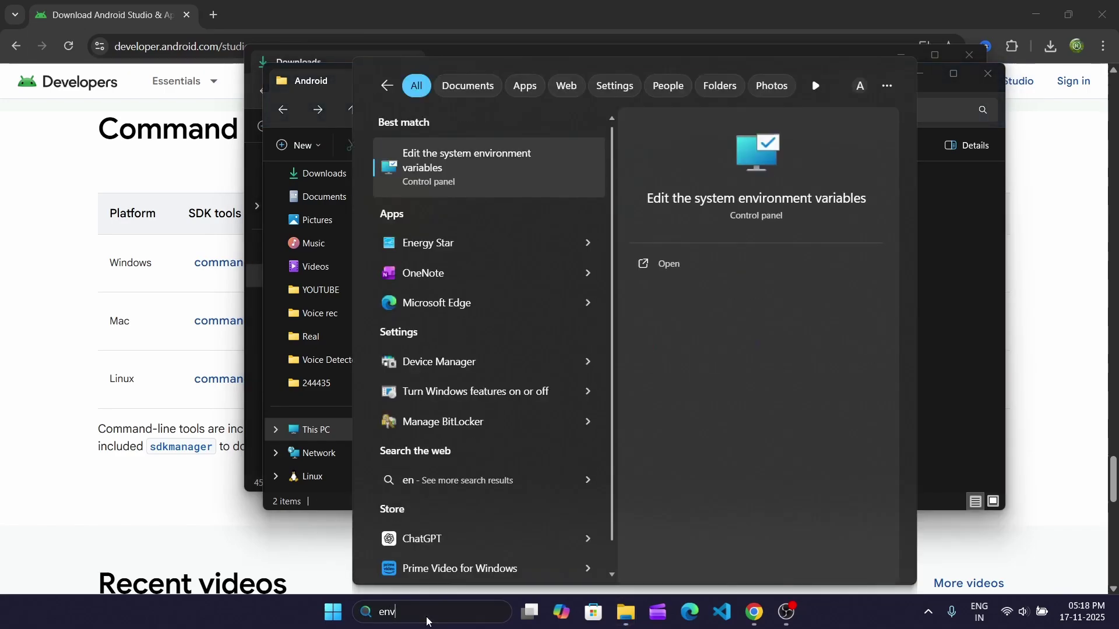
text(i)
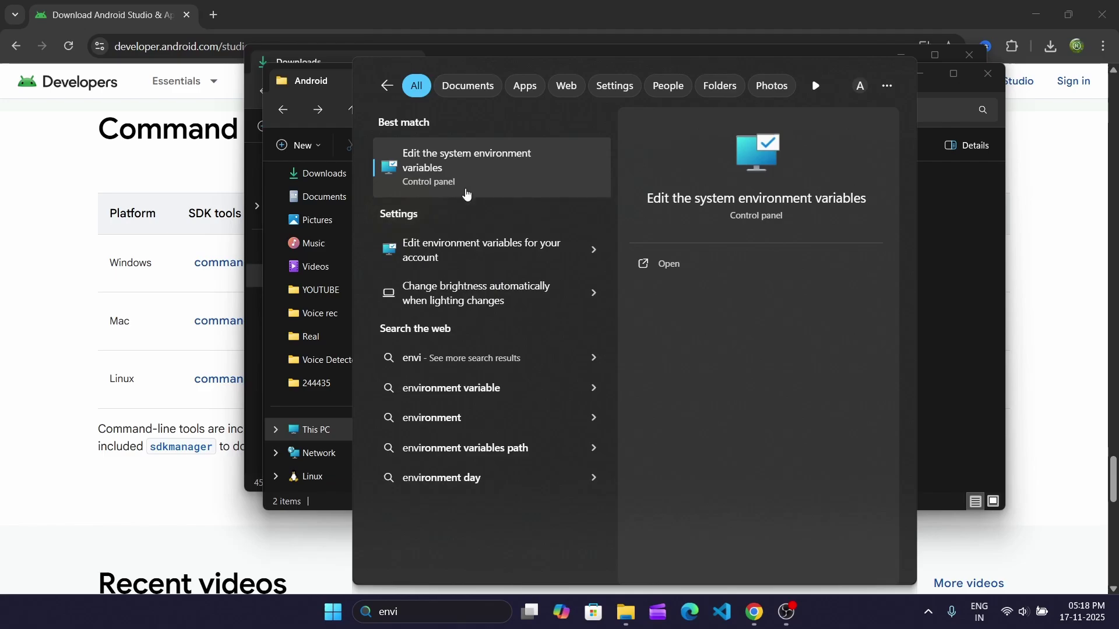
click(468, 179)
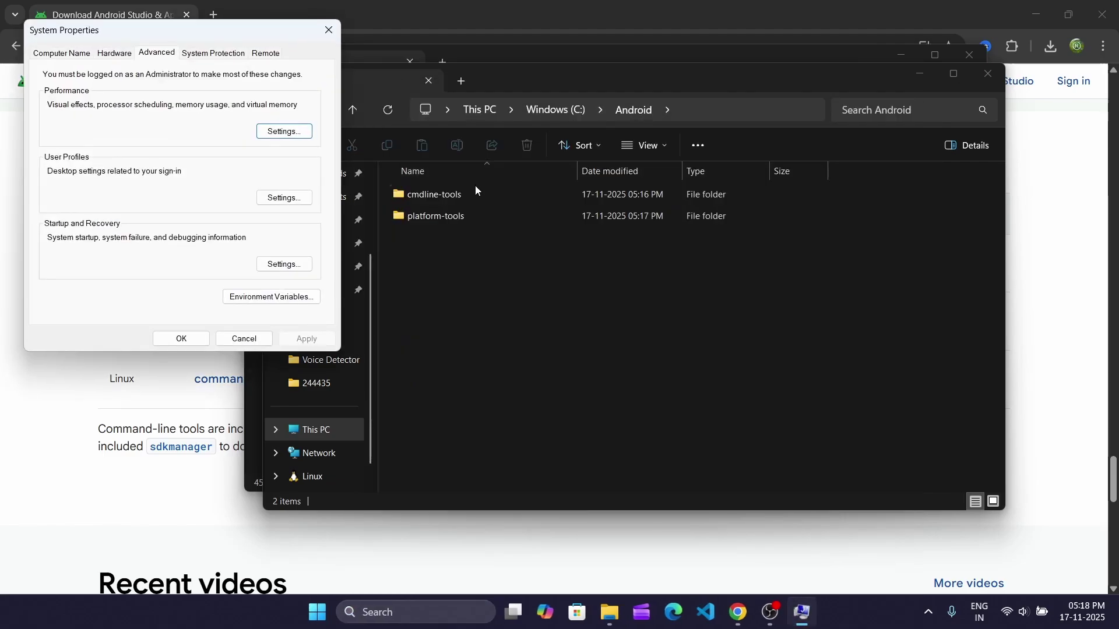
click(654, 316)
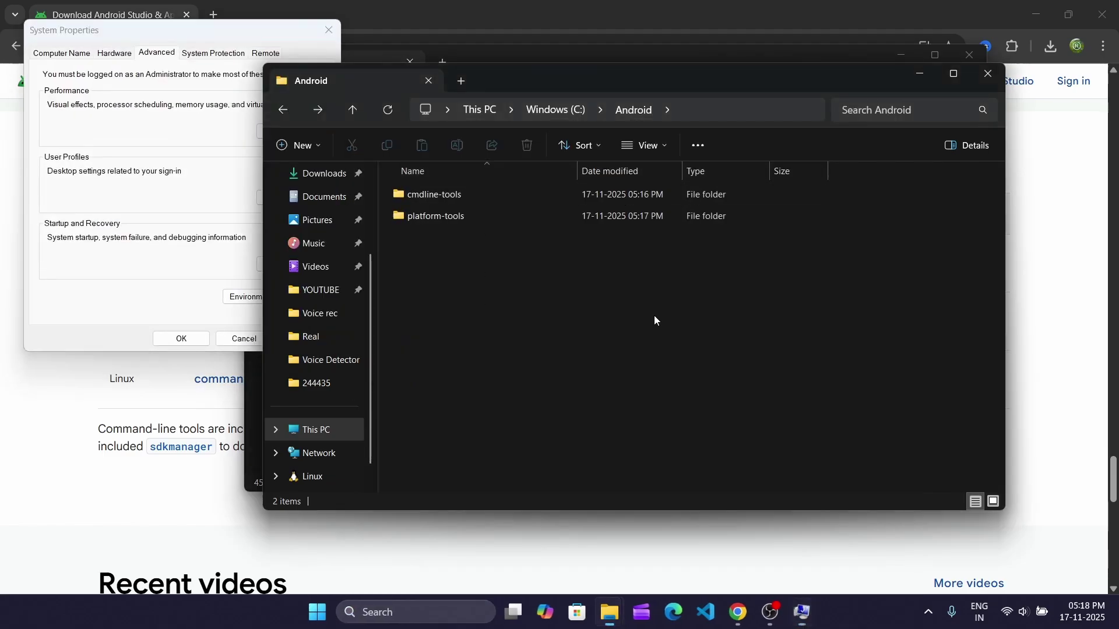
Open the bin folder in C:\Android\cmdline-tools\latest and copy its full path.
double_click(481, 201)
double_click(482, 200)
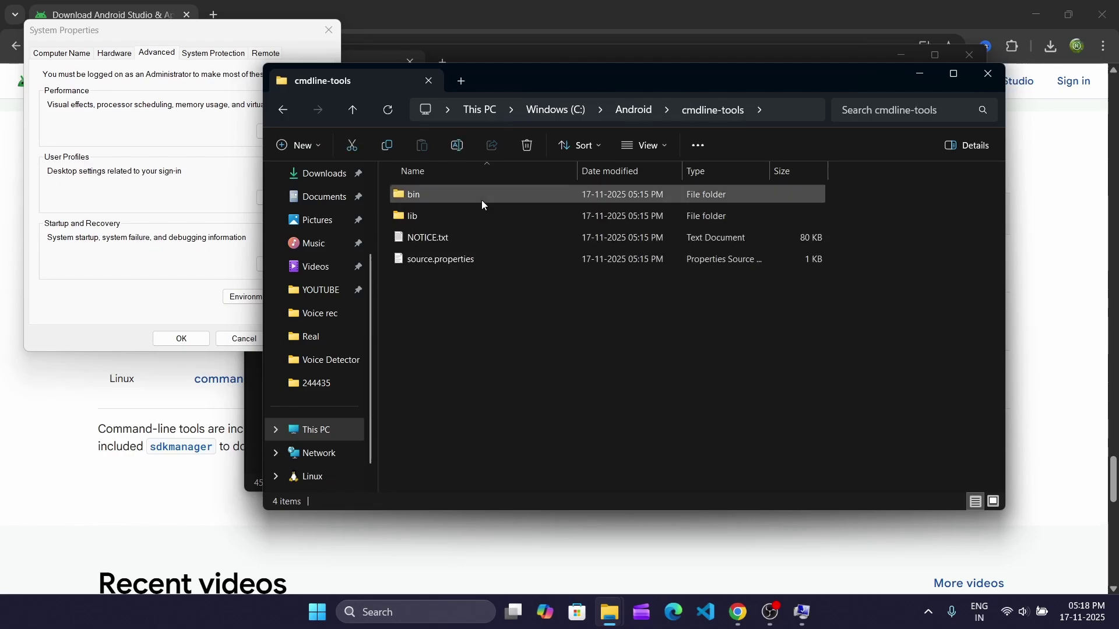
double_click(442, 198)
click(736, 104)
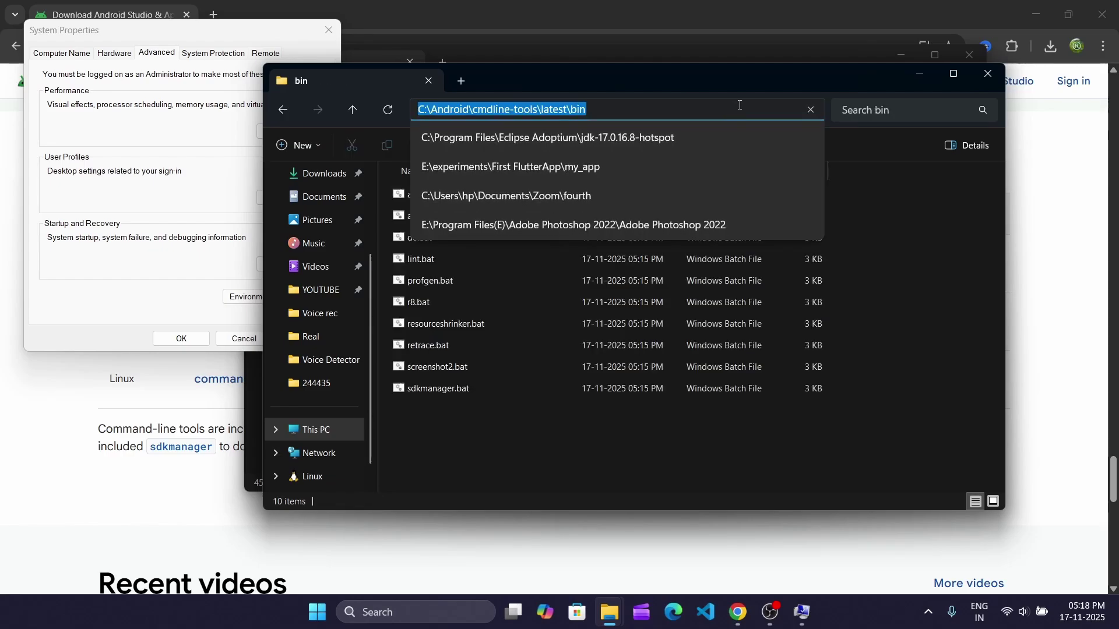
right_click(559, 113)
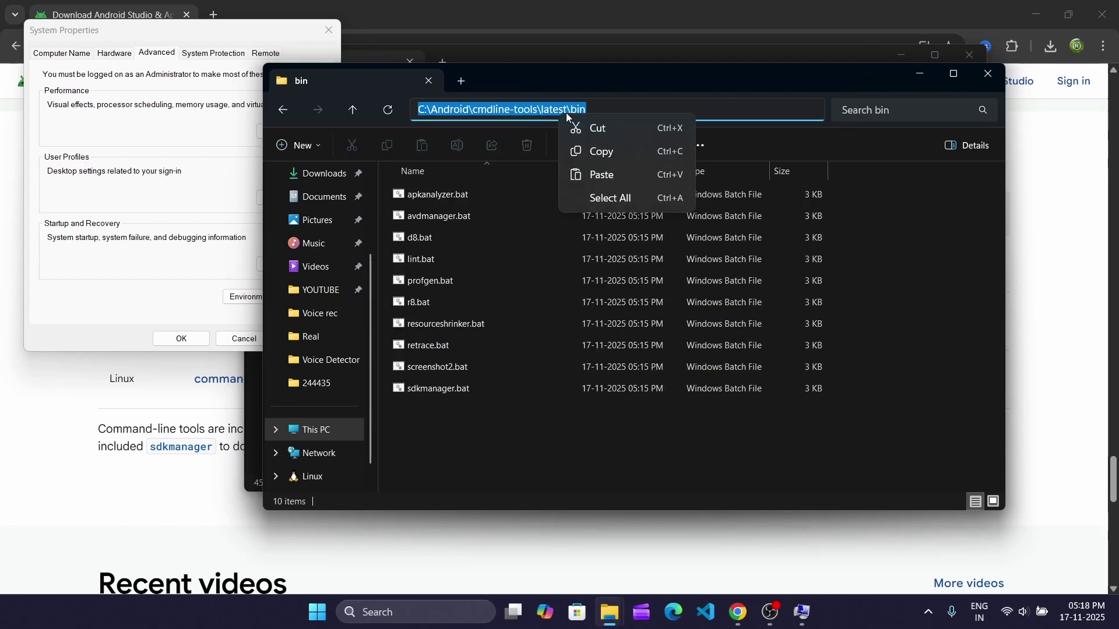
click(587, 148)
Add C:\Android\cmdline-tools\latest\bin as a new entry in the system Path variable and save the environment variables.
click(108, 293)
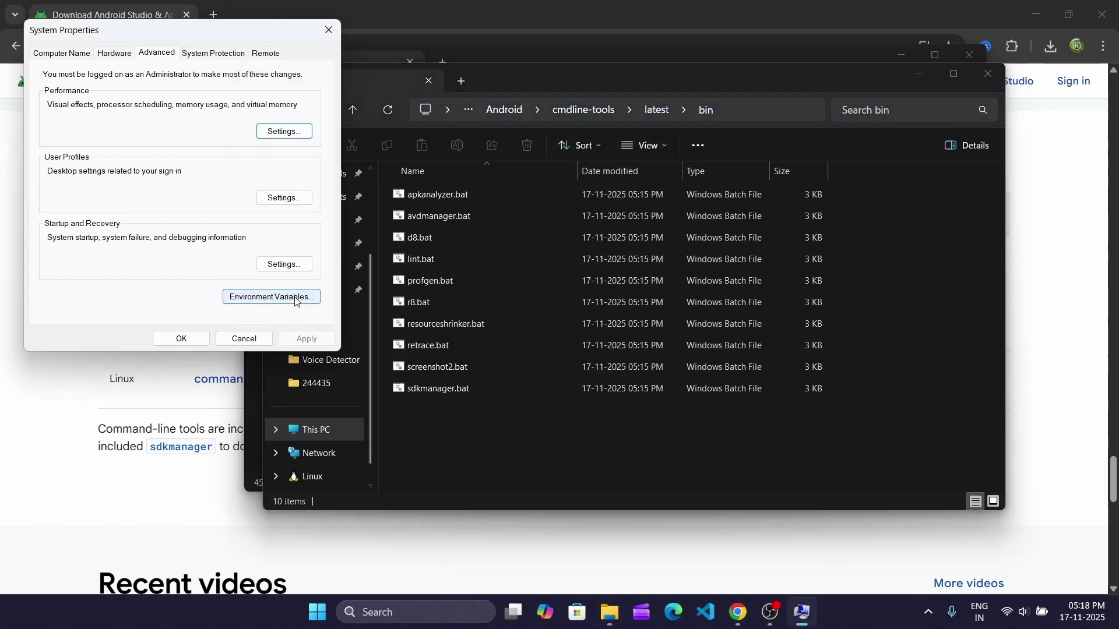
click(295, 299)
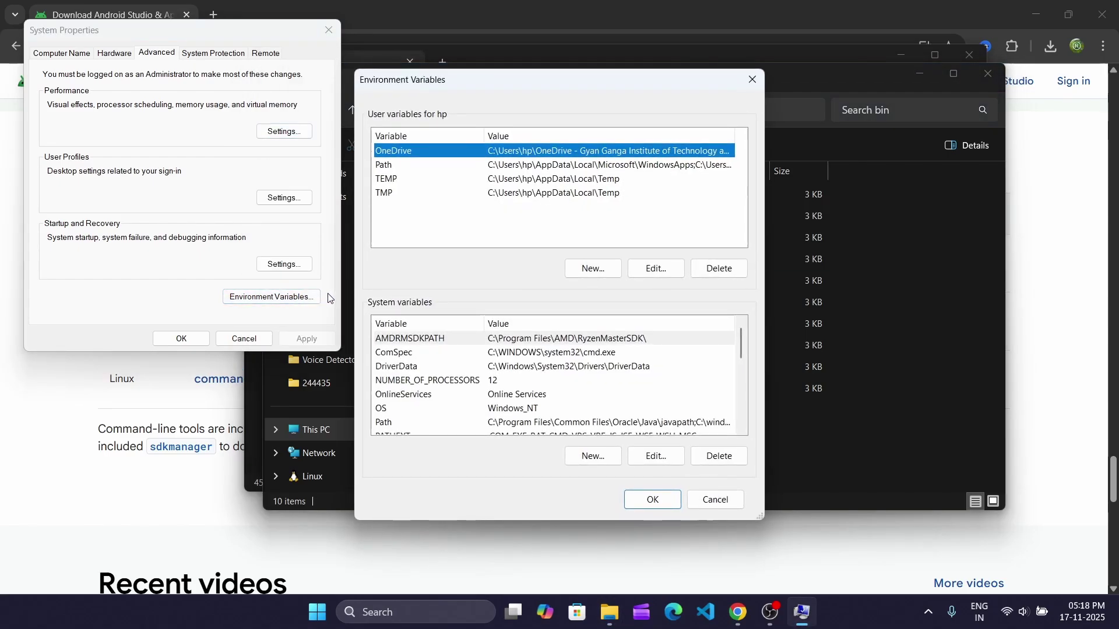
click(443, 422)
click(673, 457)
scroll(582, 350, down, 1)
click(696, 148)
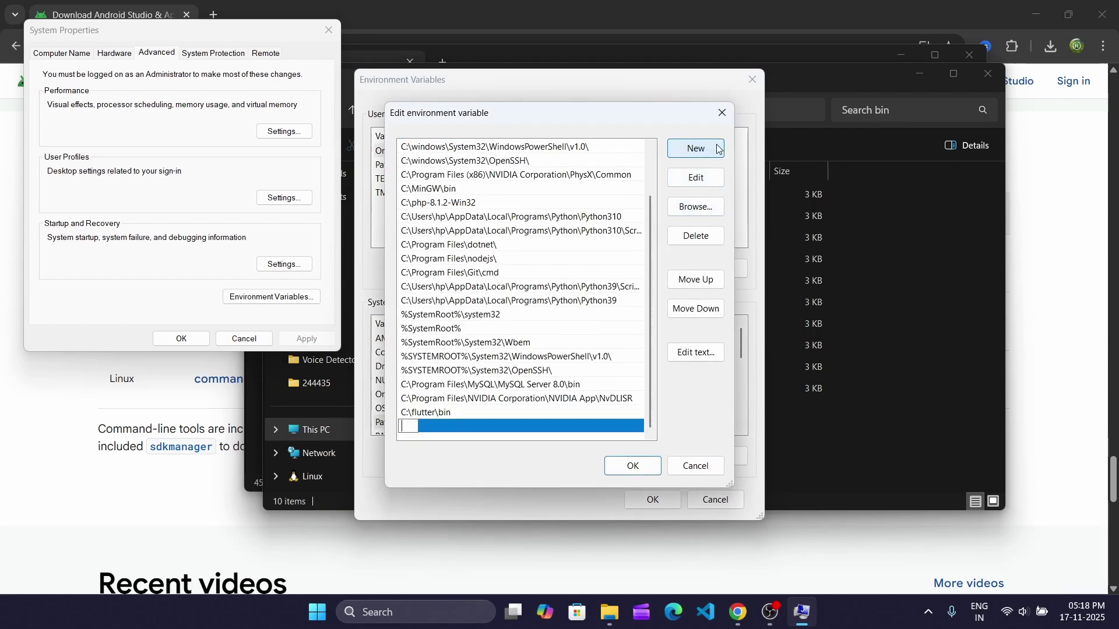
right_click(404, 426)
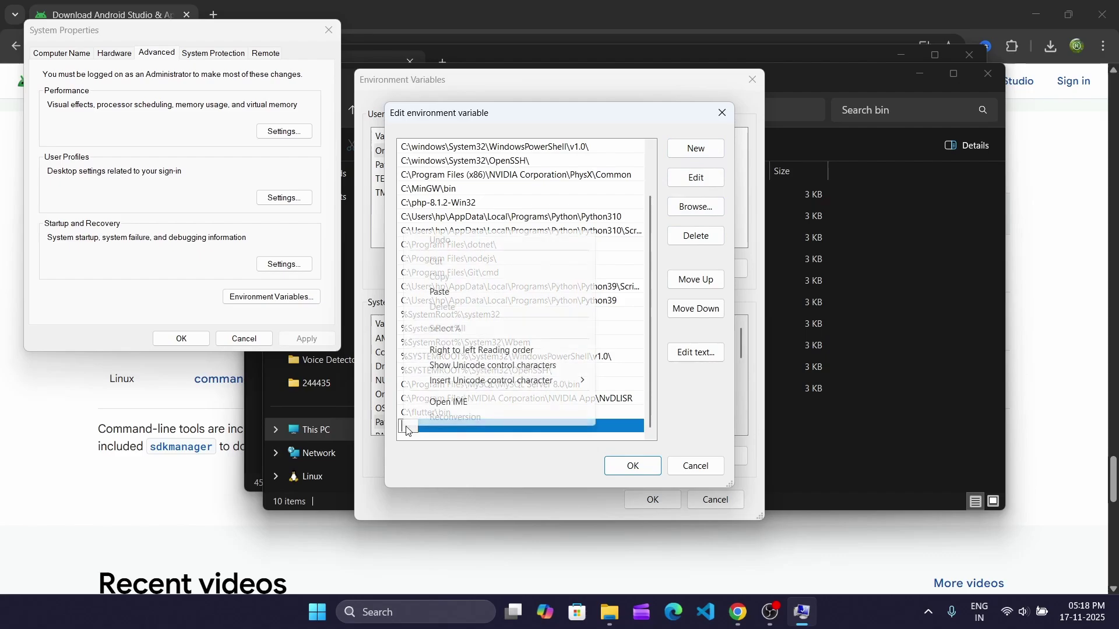
click(463, 298)
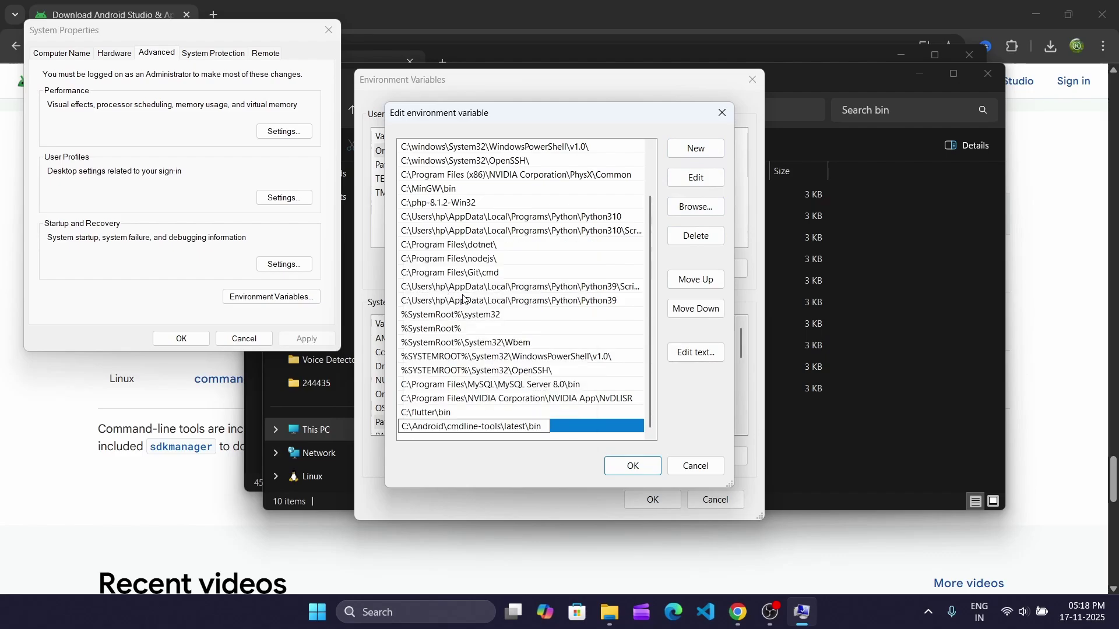
click(623, 473)
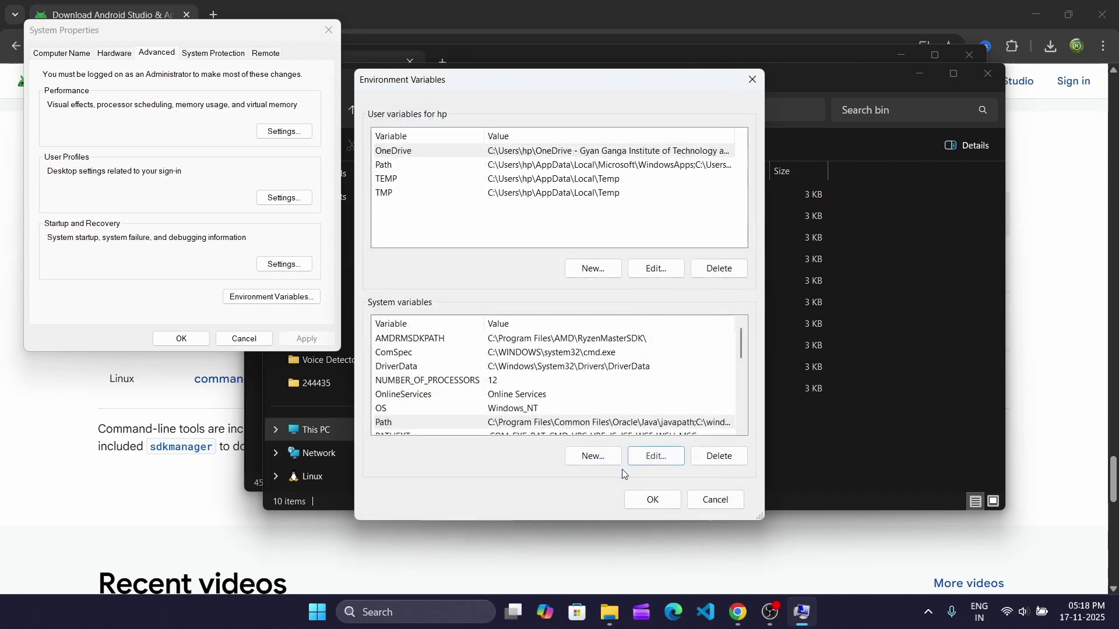
click(654, 501)
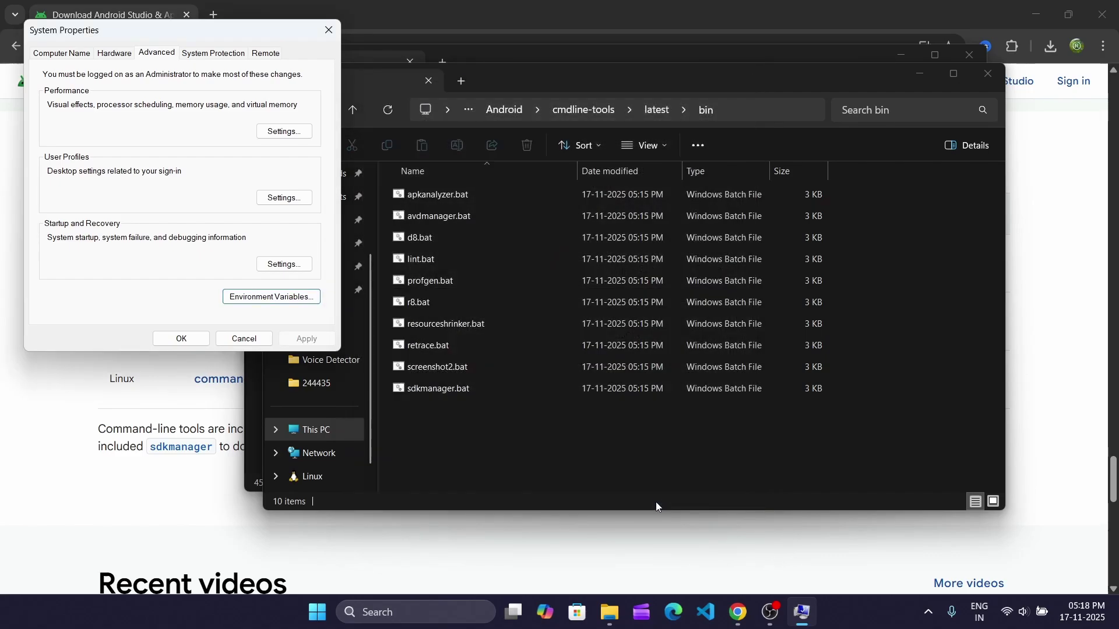
Open the platform-tools folder in C:\Android and copy its full path.
click(610, 441)
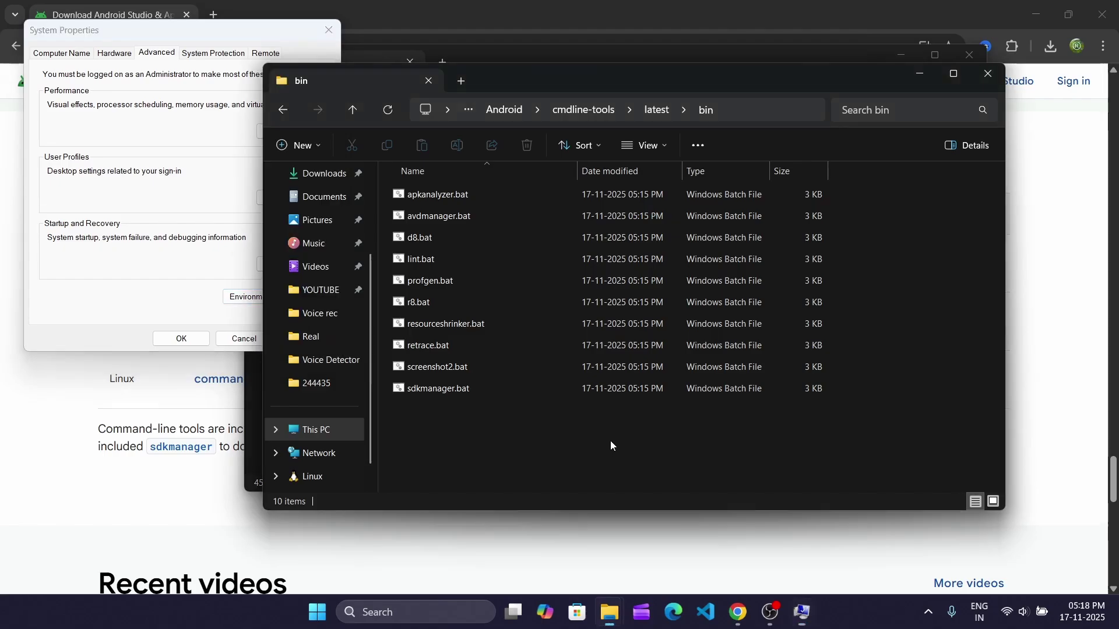
click(504, 110)
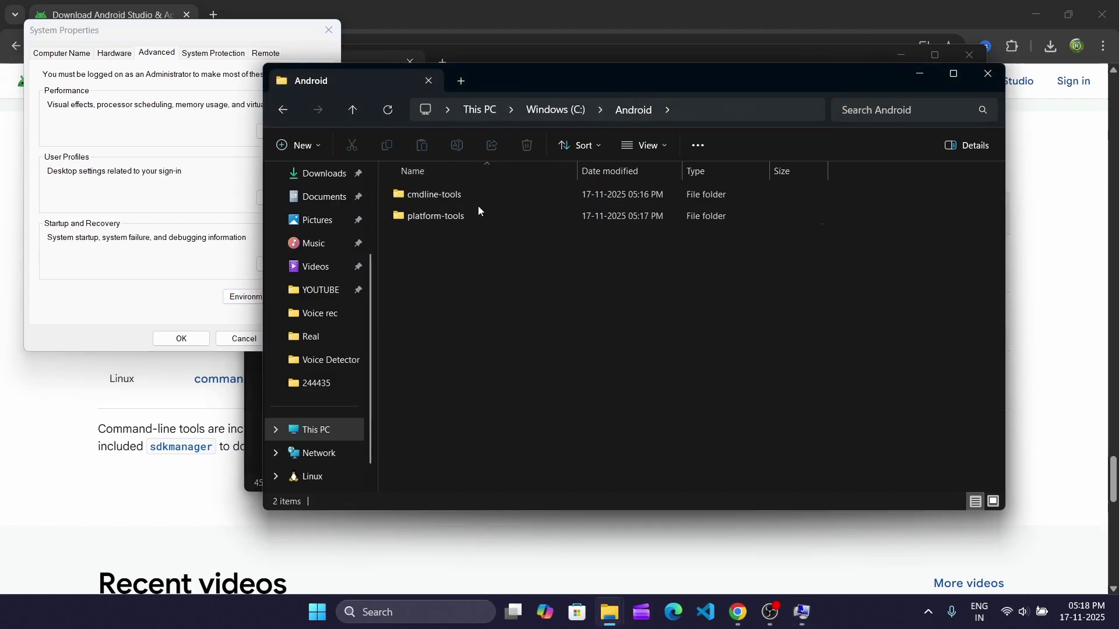
double_click(463, 215)
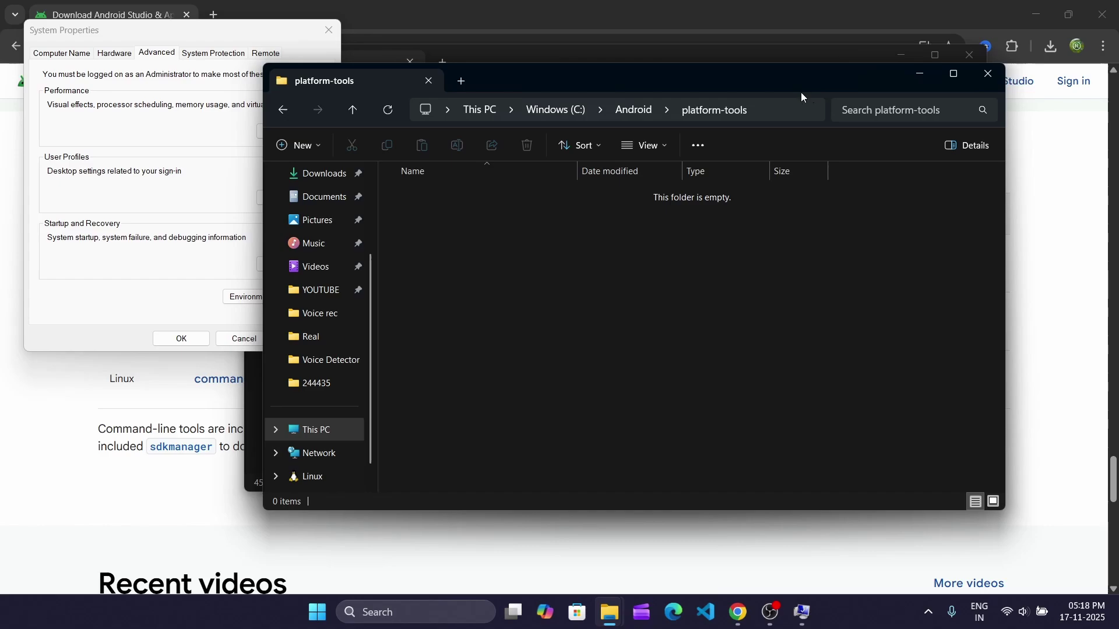
click(758, 110)
right_click(474, 115)
click(513, 152)
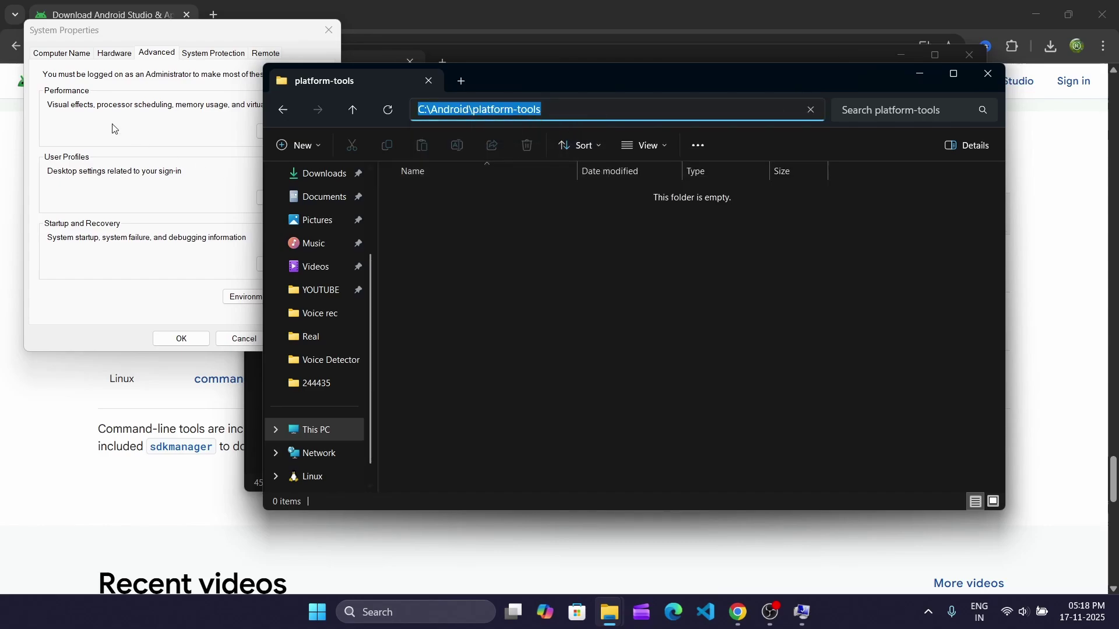
Add C:\Android\platform-tools as a new entry in the system Path variable.
click(96, 65)
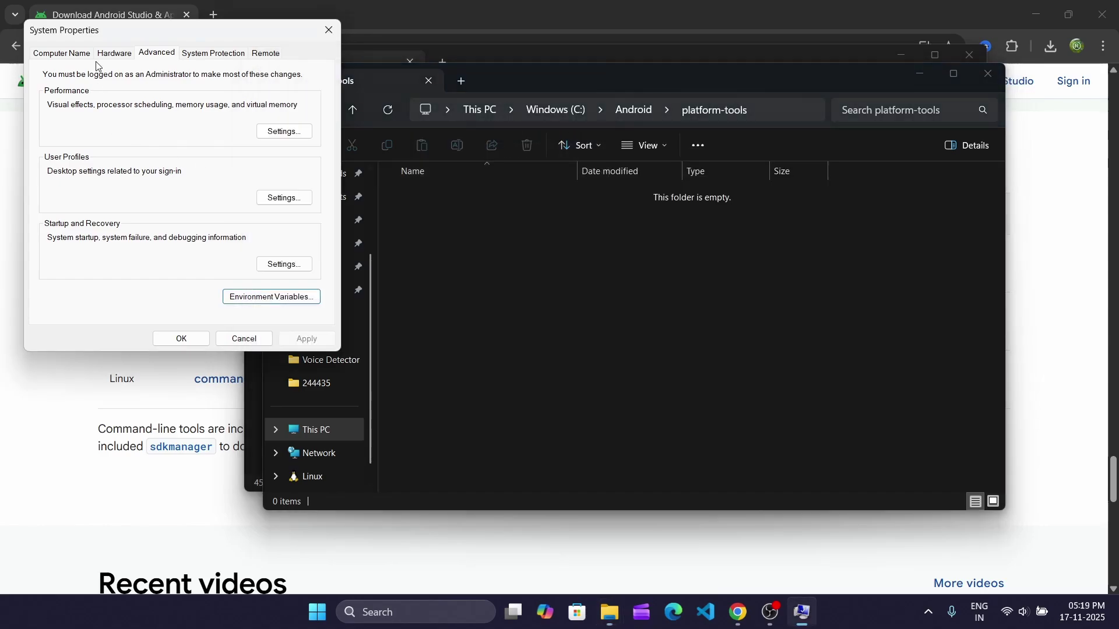
click(290, 299)
click(427, 423)
click(654, 456)
scroll(524, 291, down, 2)
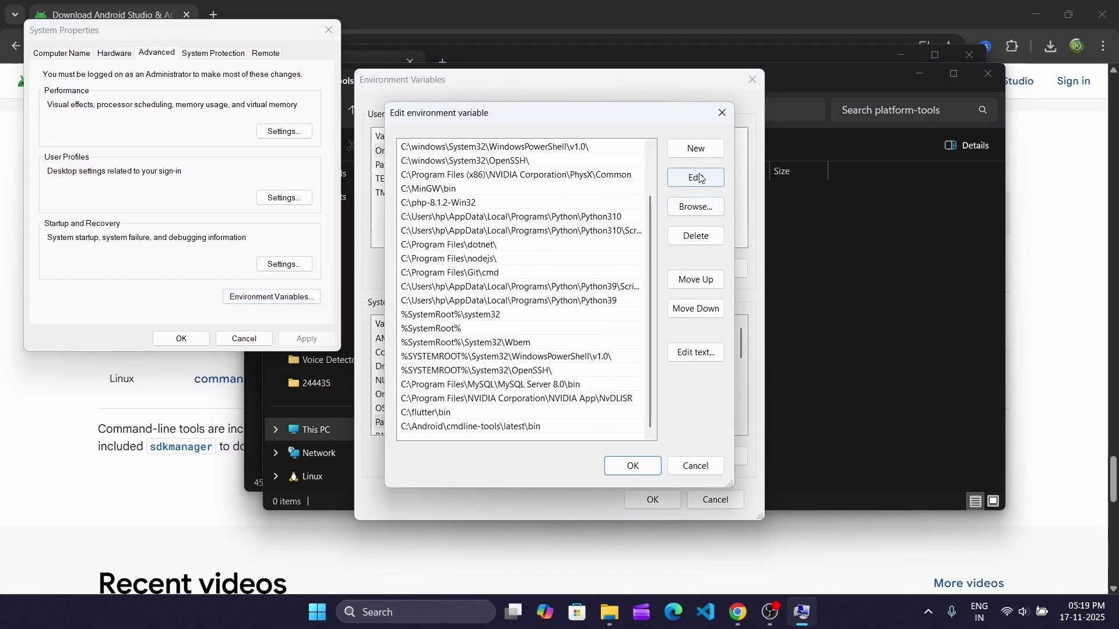
click(705, 150)
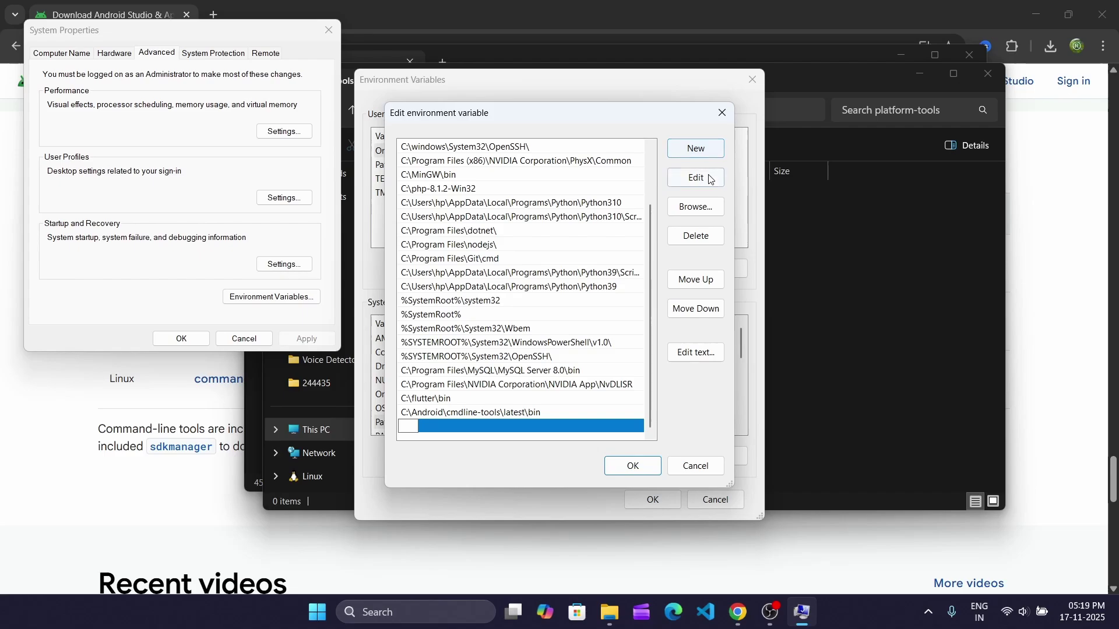
right_click(415, 420)
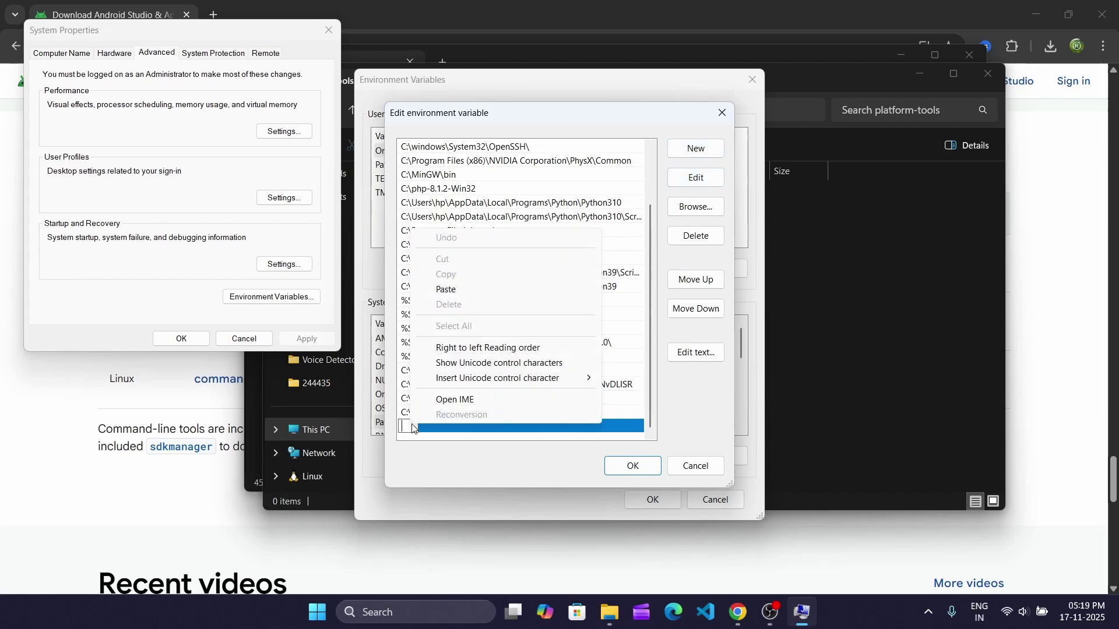
click(446, 290)
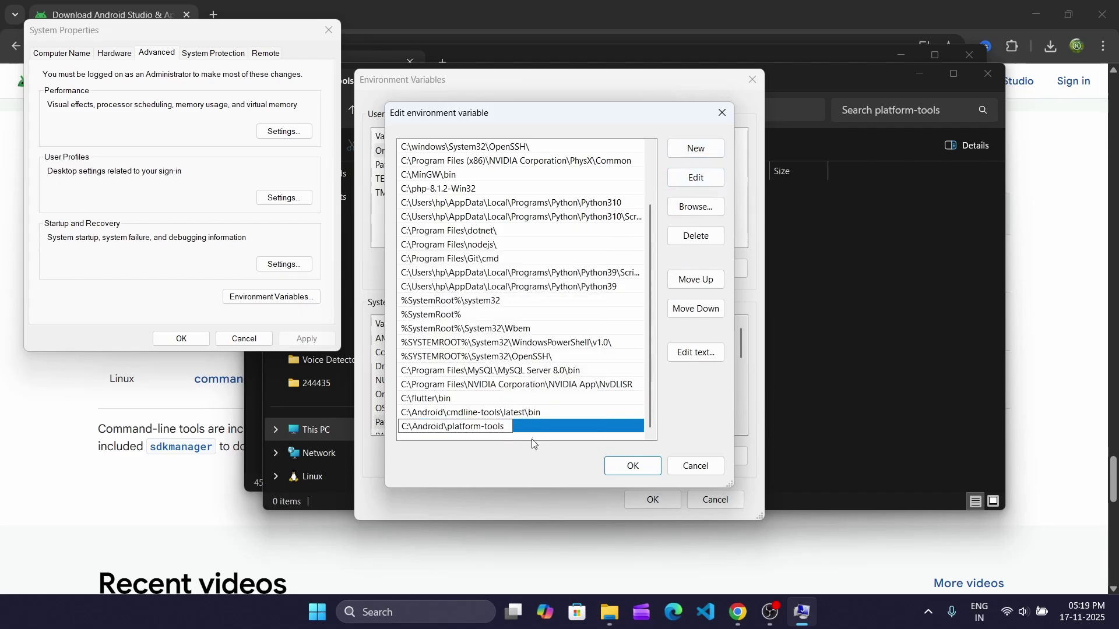
click(632, 473)
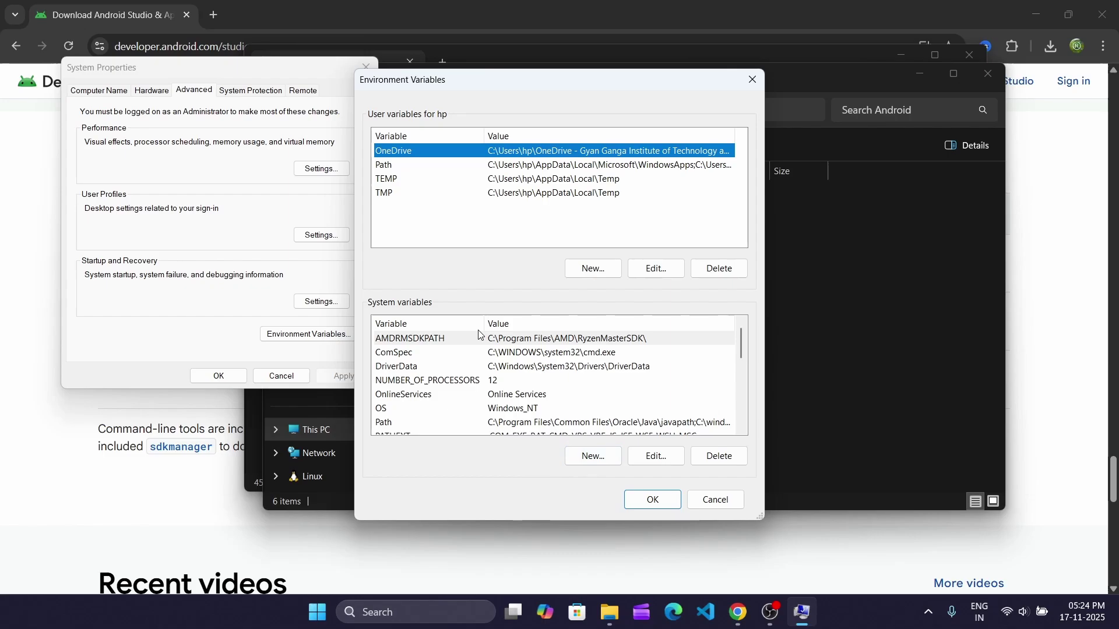
Start a new system variable named ANDROID_HOME and copy the path of the Android folder on drive C.
click(600, 458)
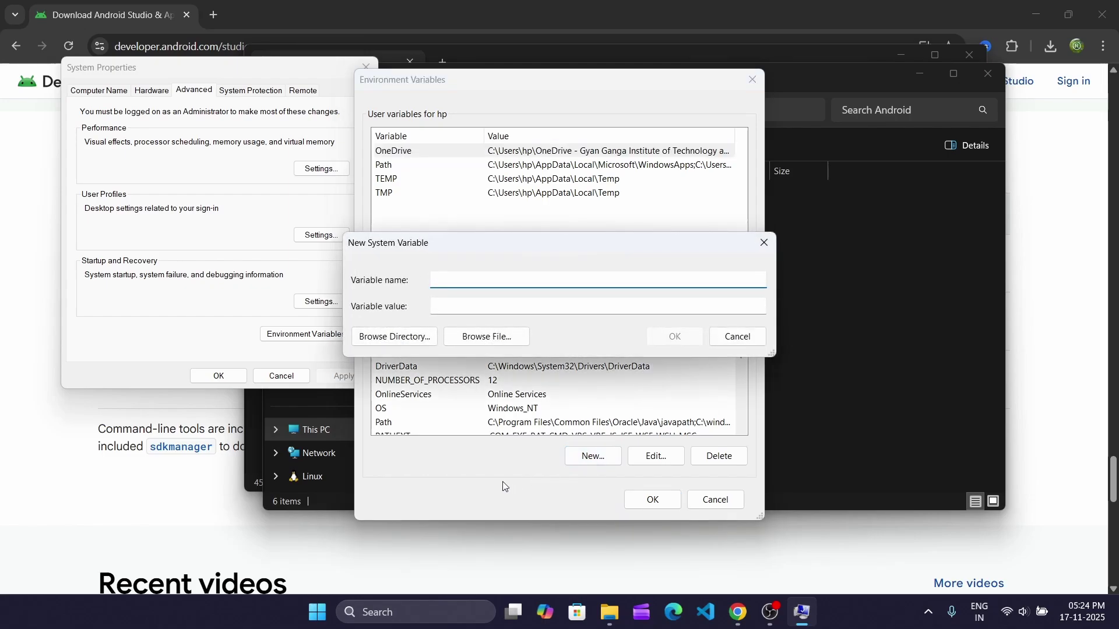
text(ANDROID_HOME)
click(816, 83)
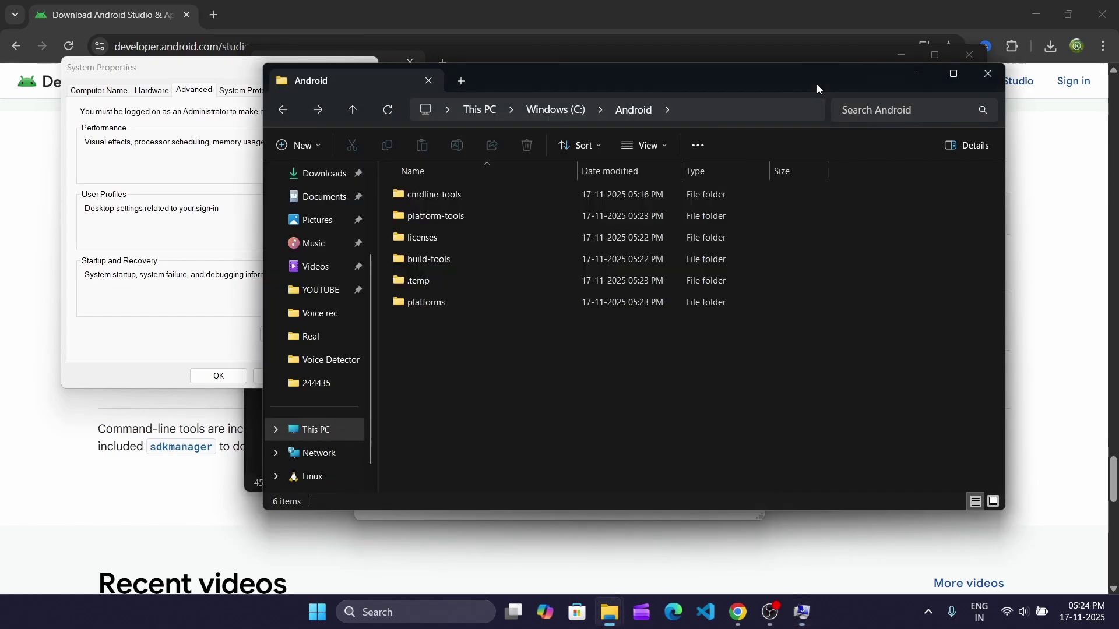
click(352, 434)
click(529, 197)
double_click(530, 197)
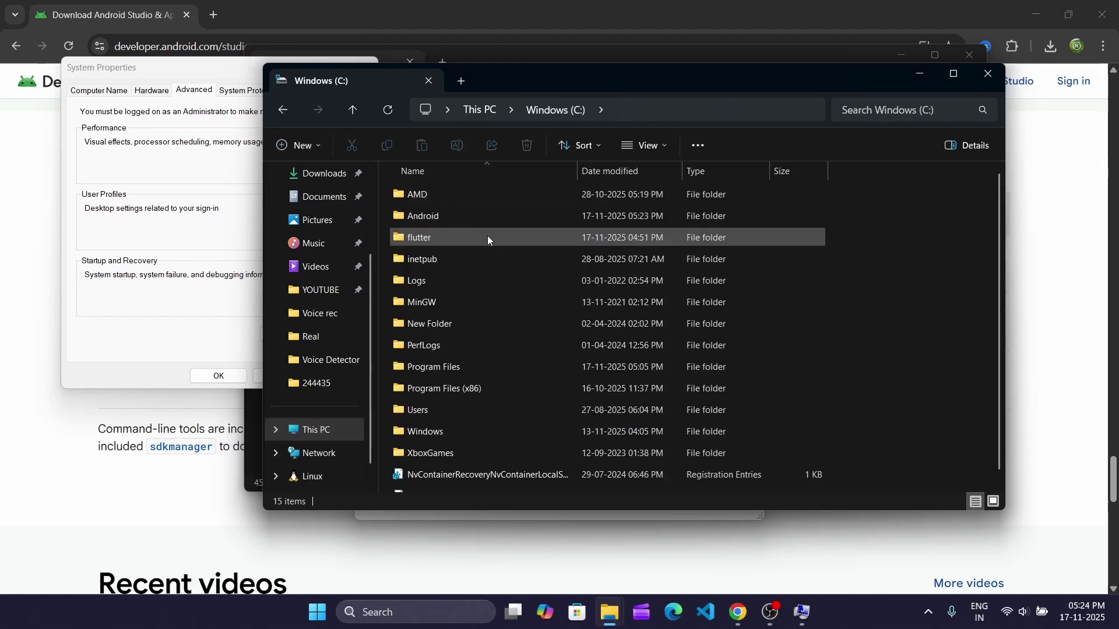
double_click(432, 217)
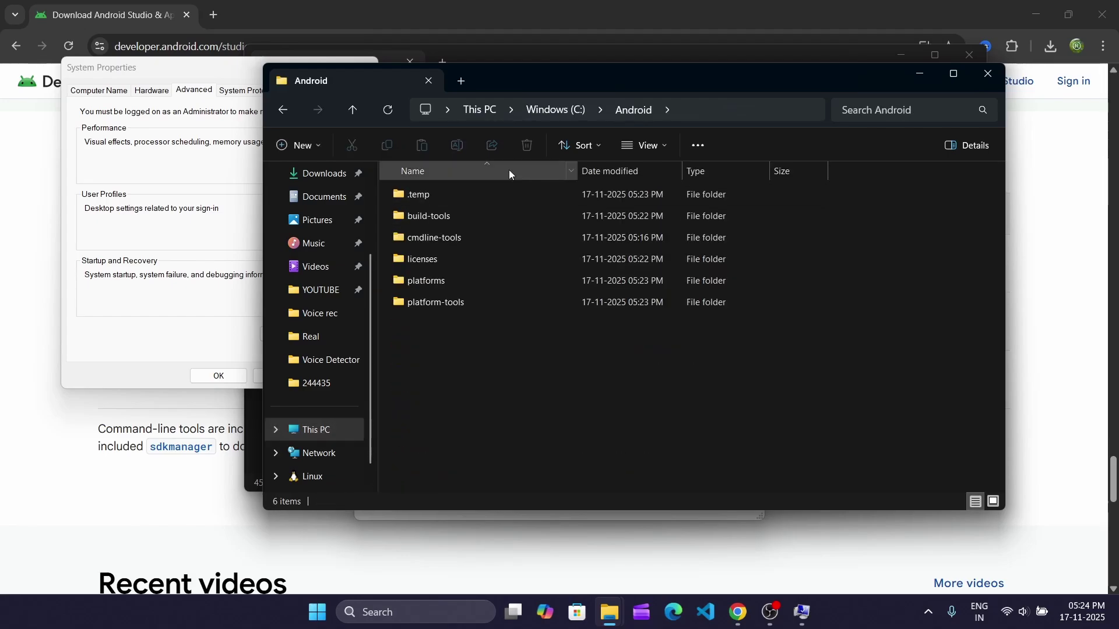
click(734, 109)
key(ctrl+c)
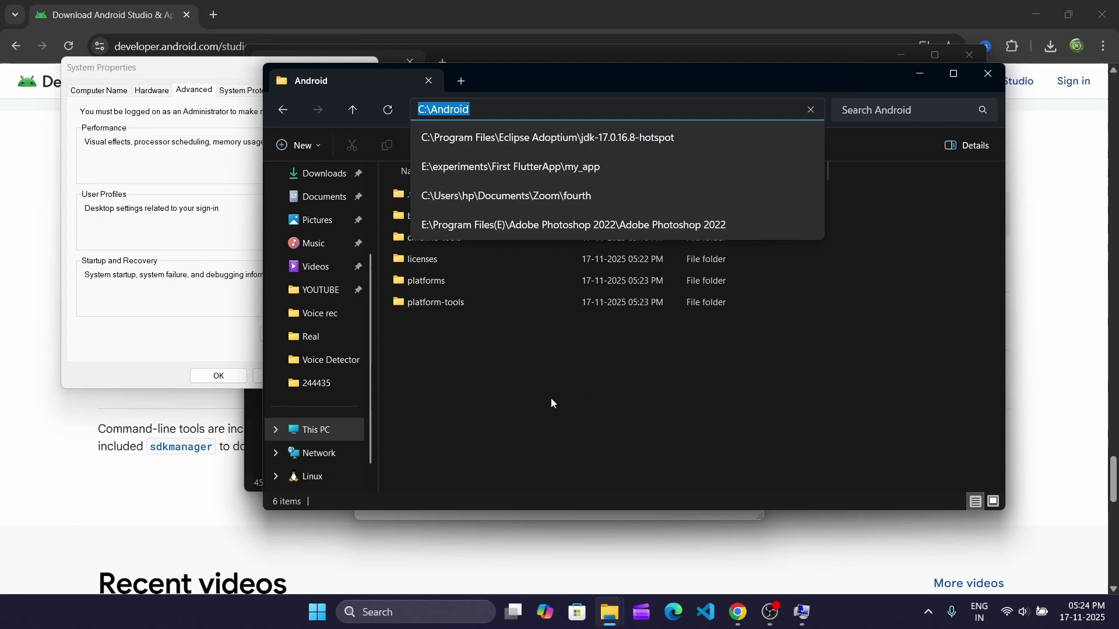
click(499, 412)
click(915, 76)
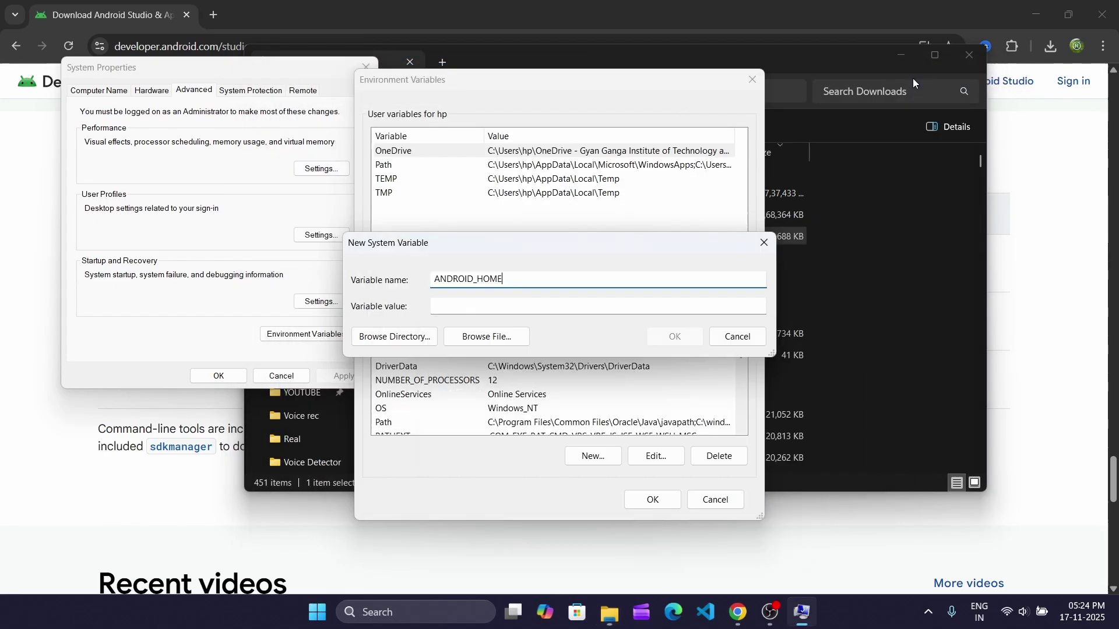
Set the value of ANDROID_HOME to C:\Android and save the variable.
click(504, 308)
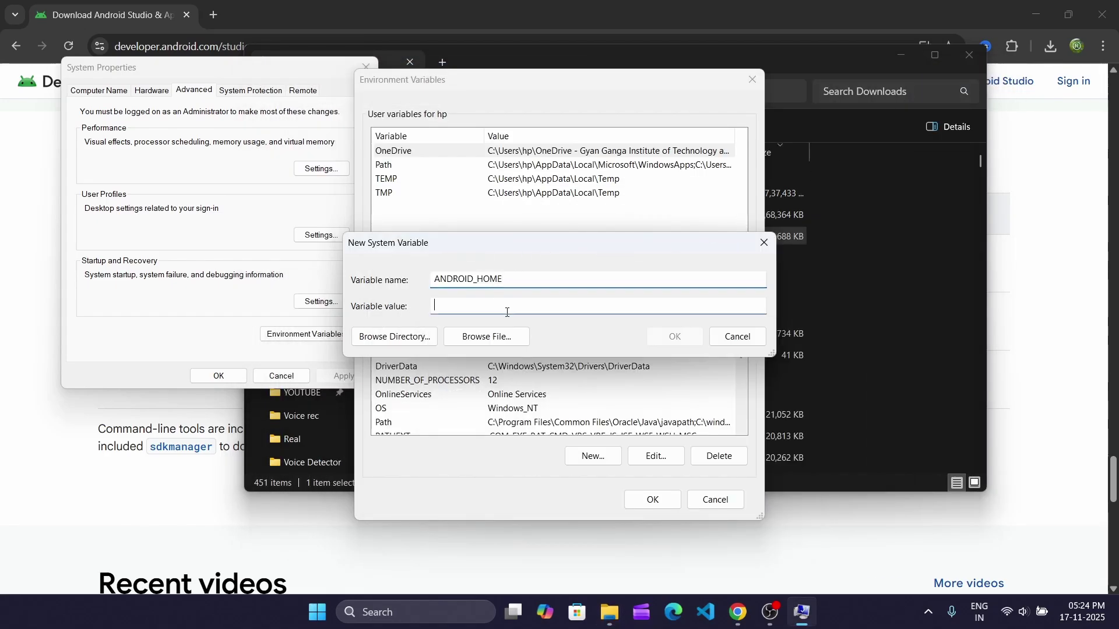
key(ctrl+v)
drag(476, 304, 400, 317)
key(ctrl+c)
click(443, 306)
click(690, 339)
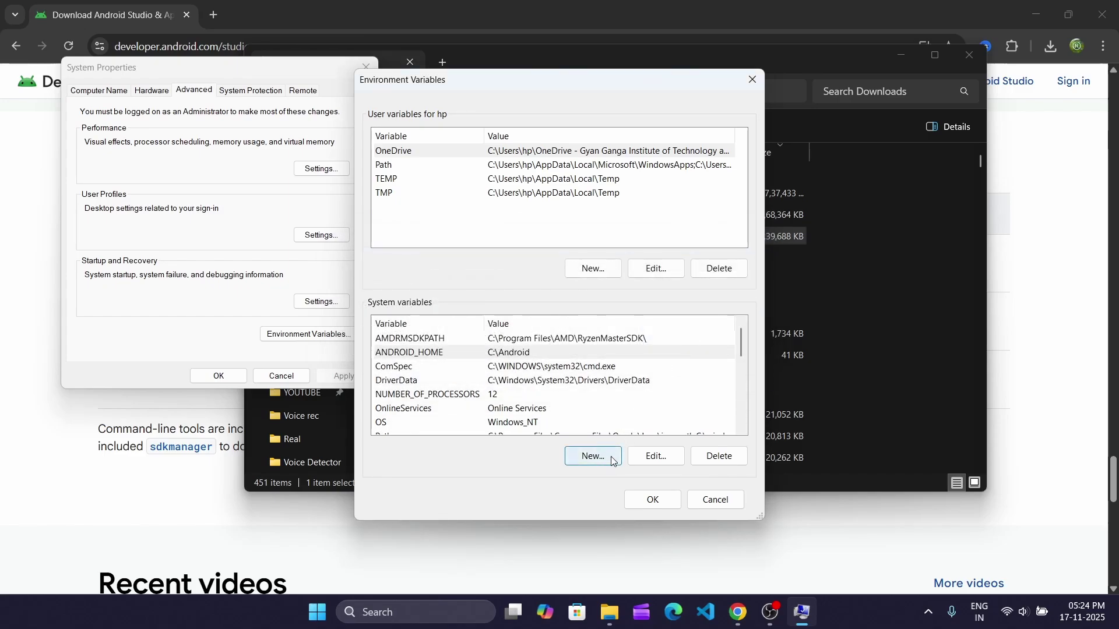
Create a system variable ANDROID_SDK_ROOT with the value C:\Android, then save and close the environment variables and system properties.
click(593, 457)
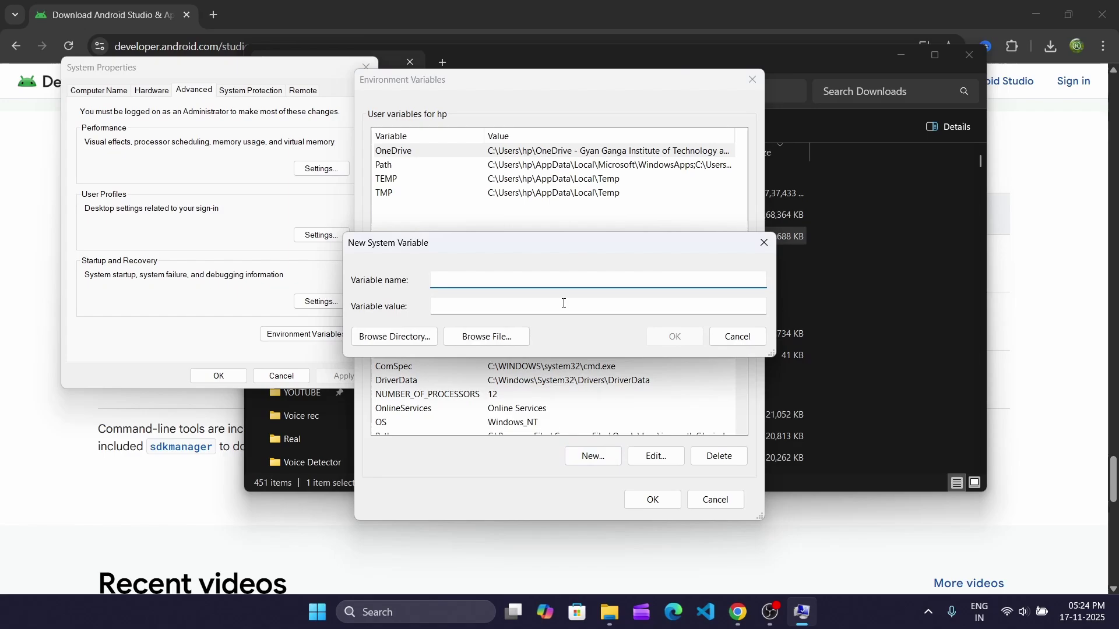
text(ANDROID_SDK_ROOT)
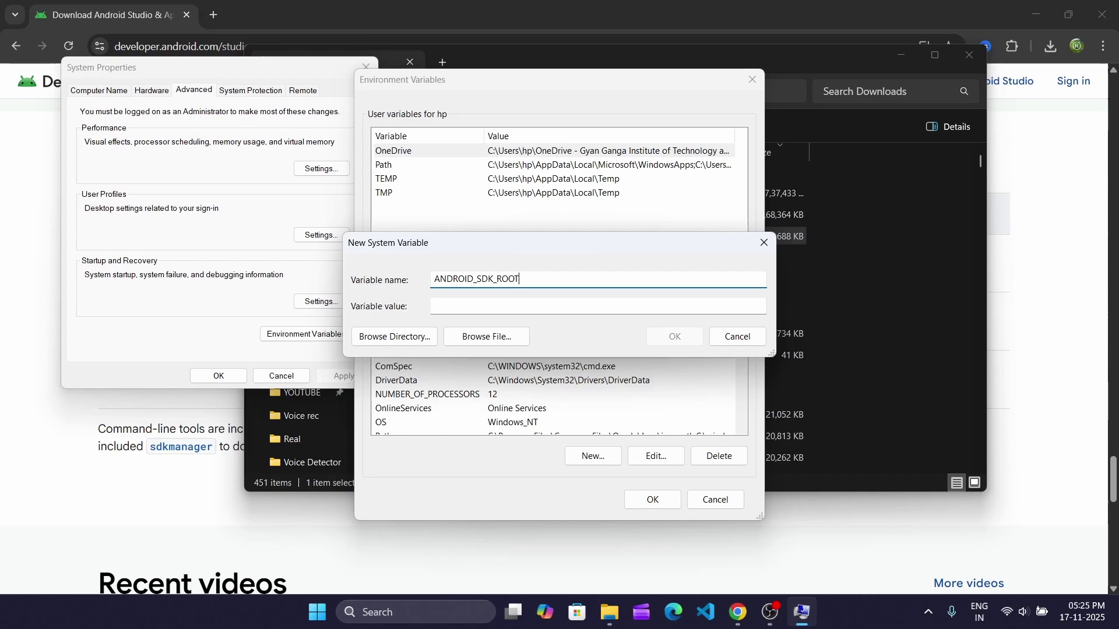
click(484, 306)
right_click(483, 304)
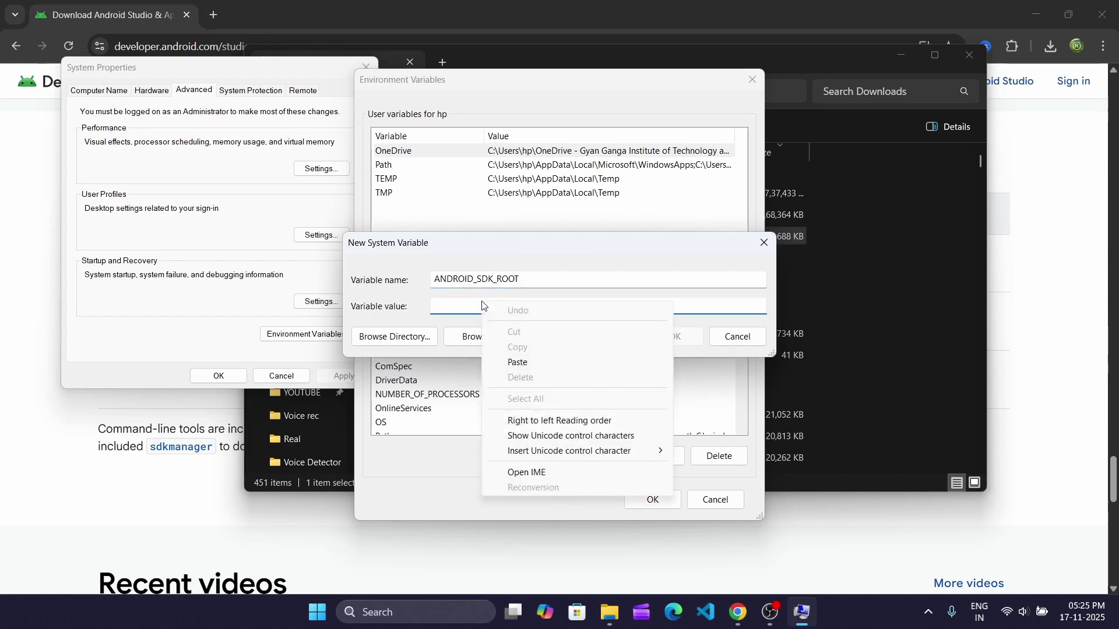
click(527, 363)
double_click(513, 304)
click(530, 302)
click(683, 339)
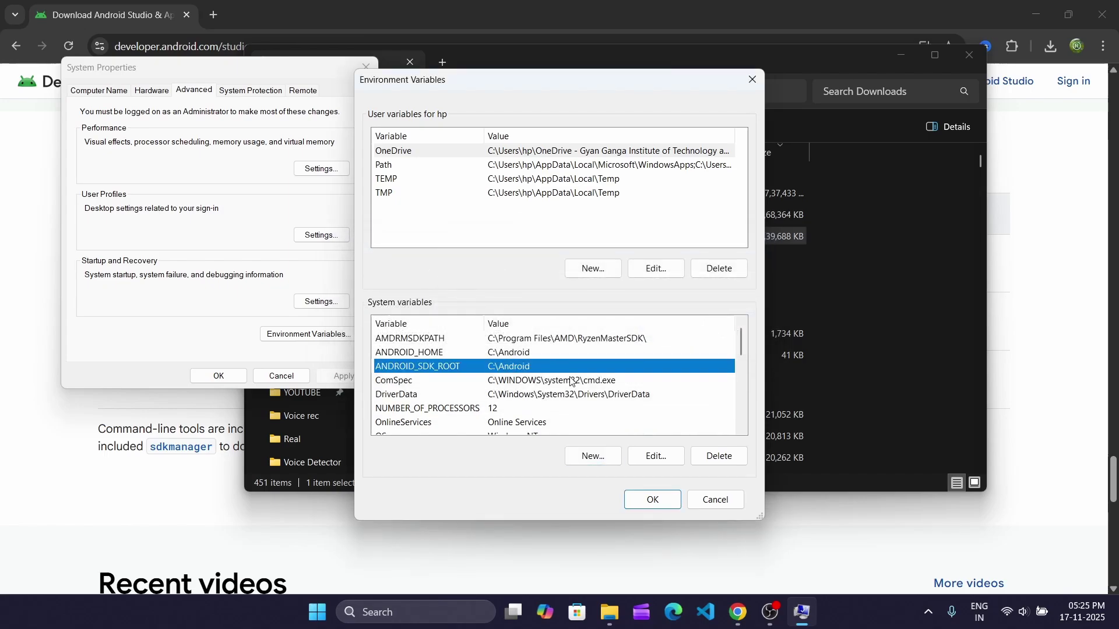
click(639, 501)
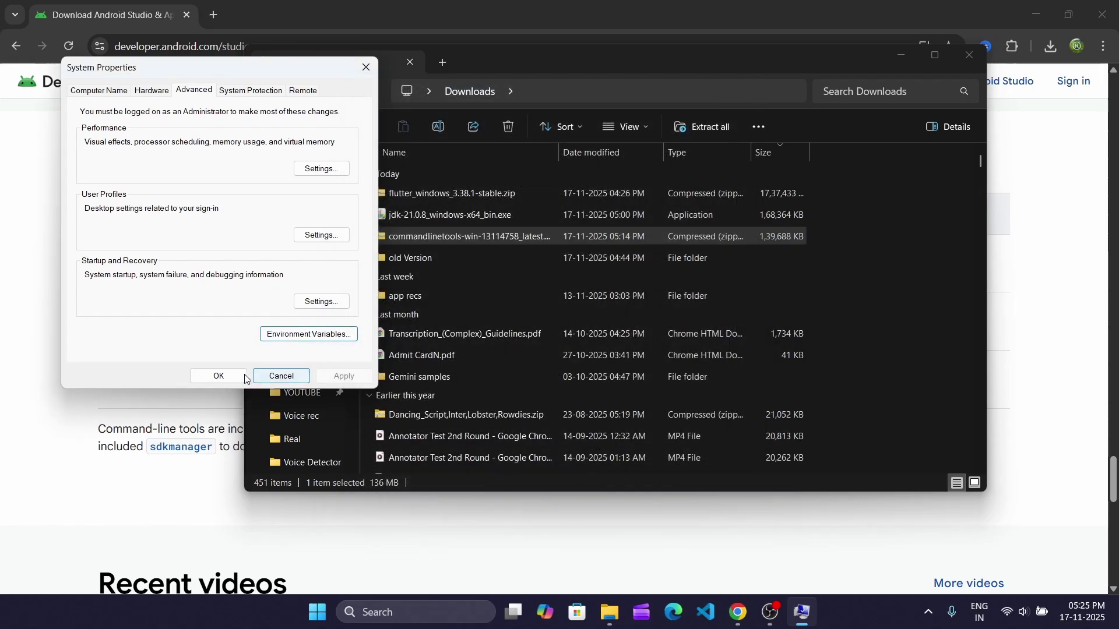
click(232, 378)
click(30, 380)
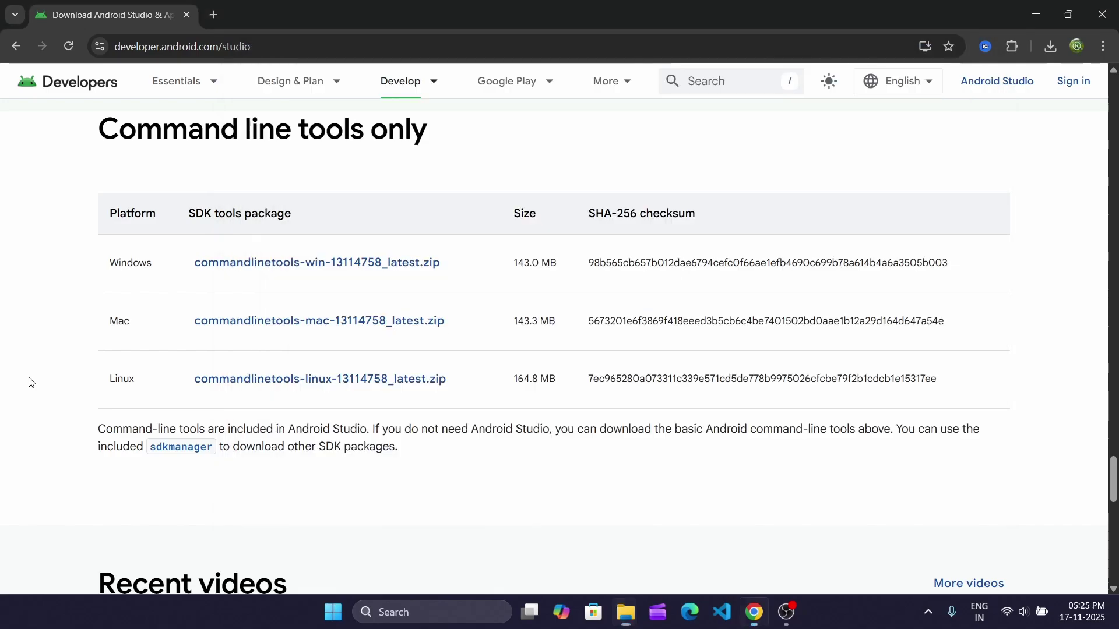
In a new Command Prompt, run sdkmanager --sdk_root=C:\Android "platform-tools" "platforms;android-36" "build-tools;36.0.0" and accept the license agreement.
click(378, 612)
text(cmd)
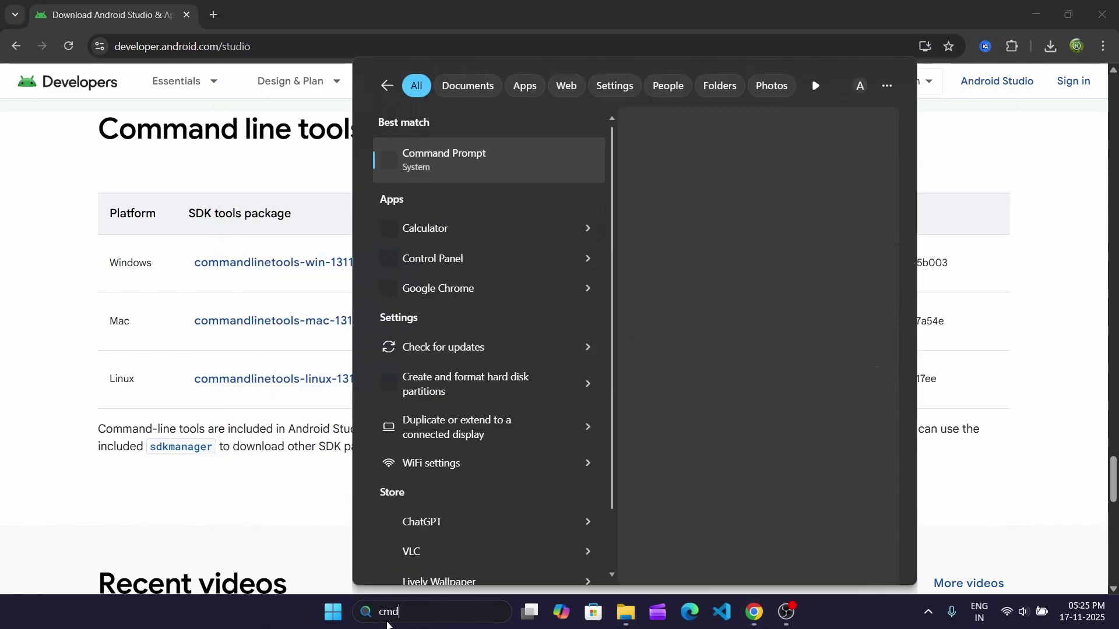
key(Return)
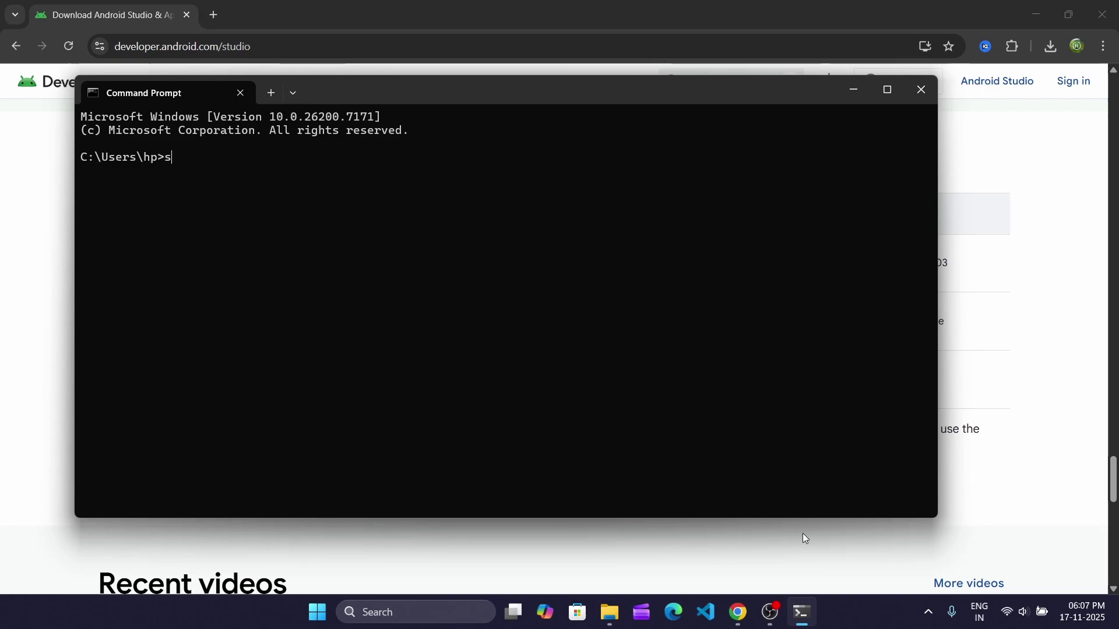
text(kmanag)
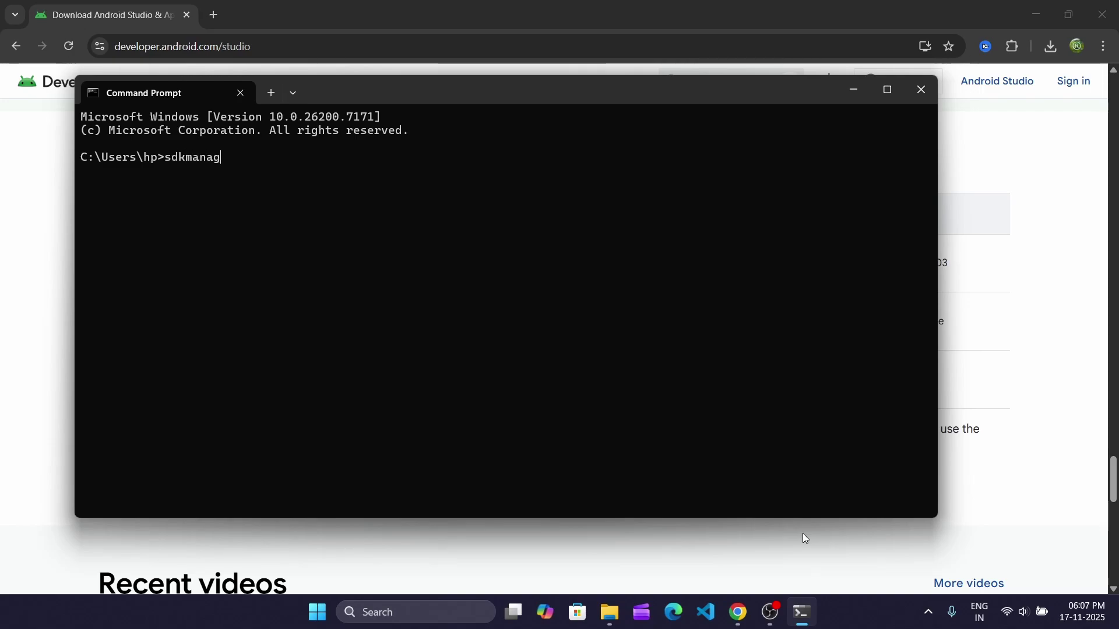
text(er --sdk_root)
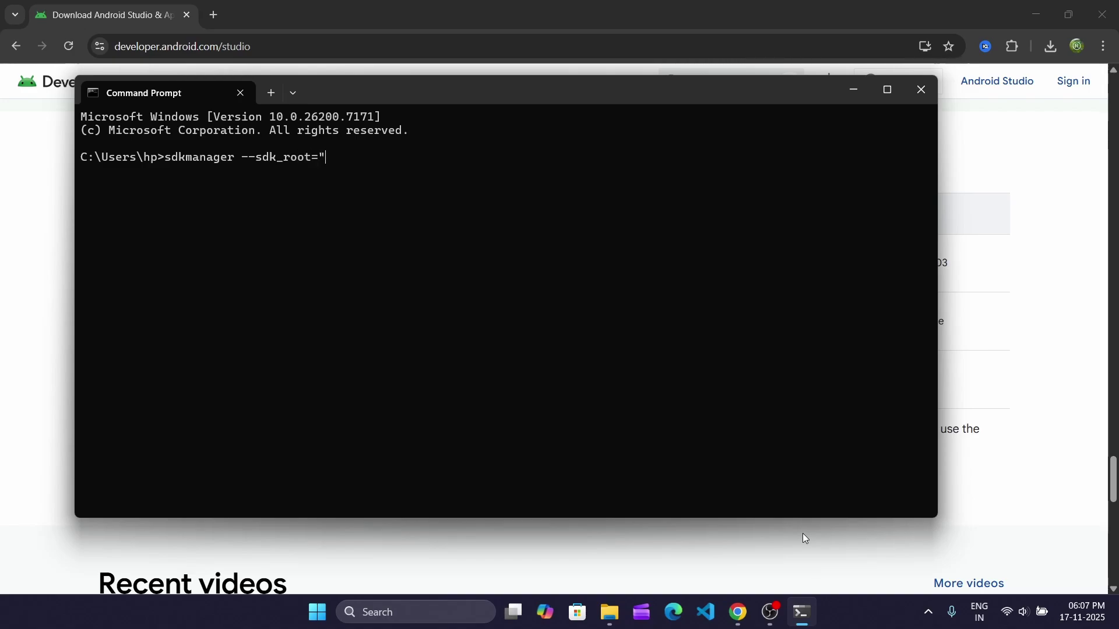
text(=C:\An)
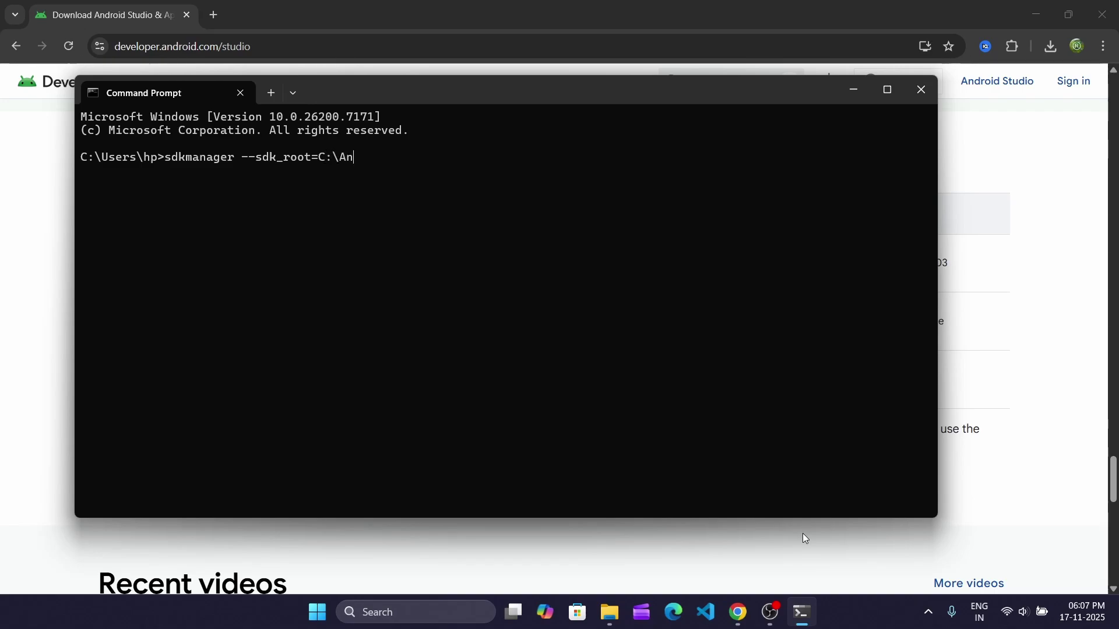
text(droid "platform-to)
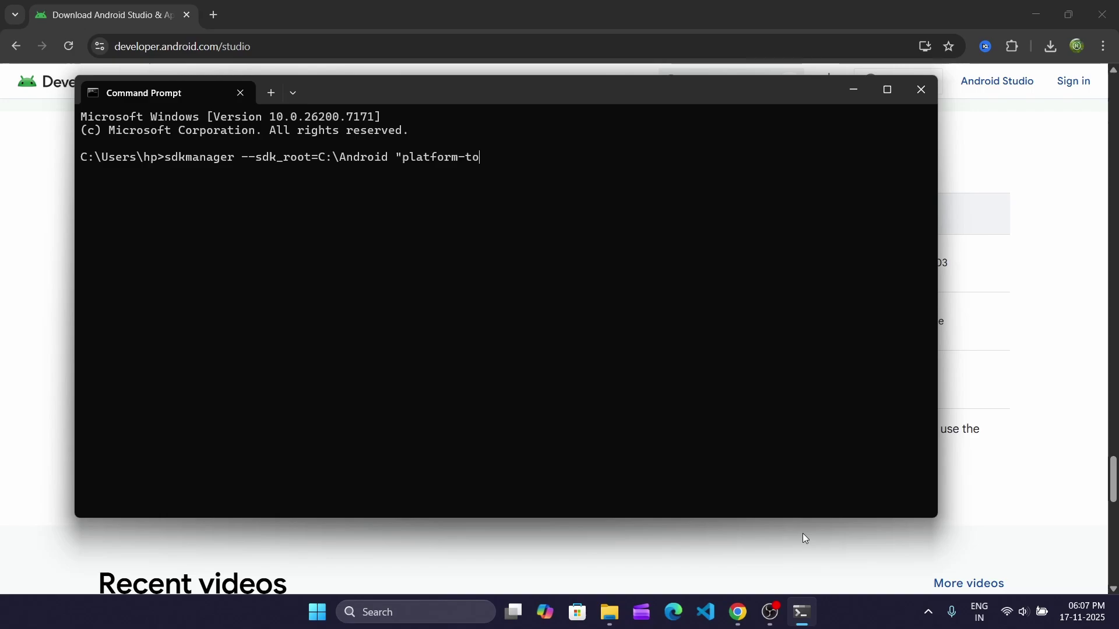
text(ols" "platforms)
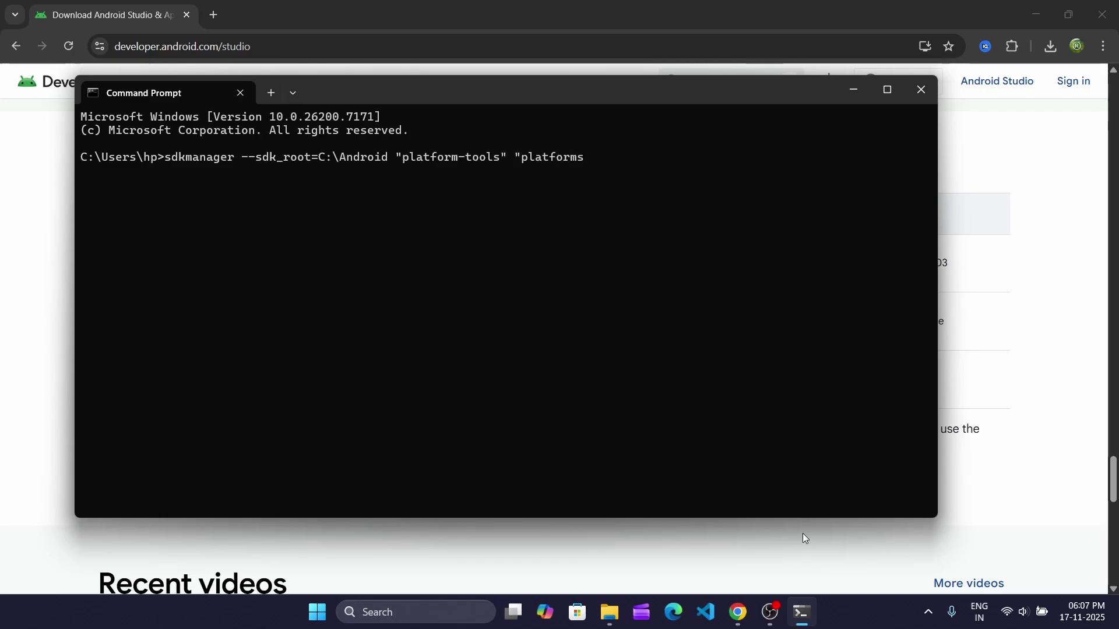
text(; )
text(ndroid-36)
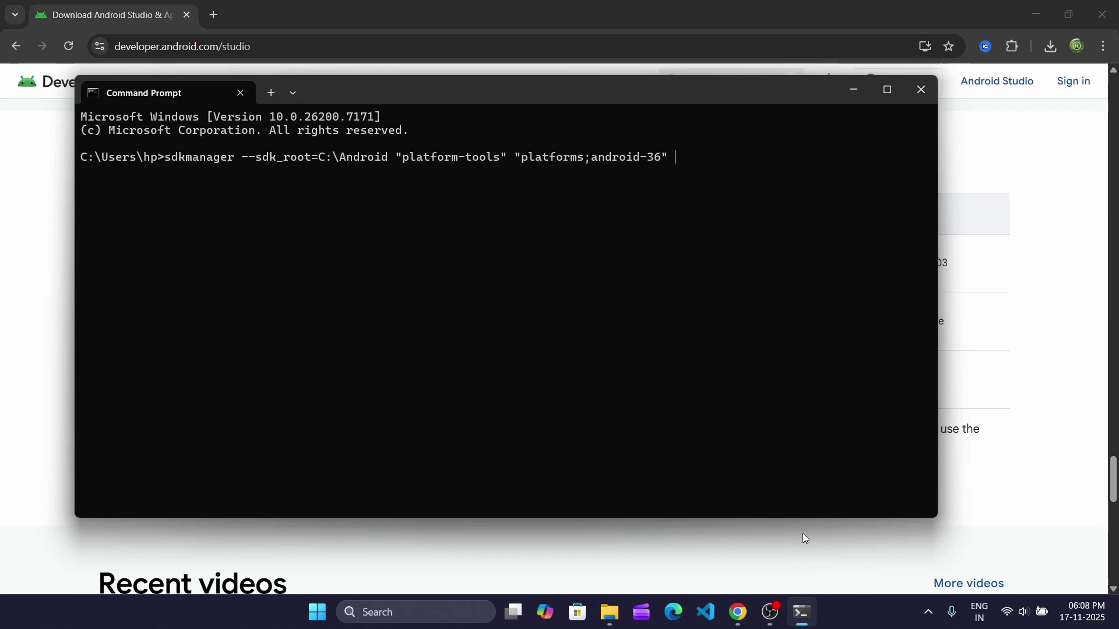
text( "build)
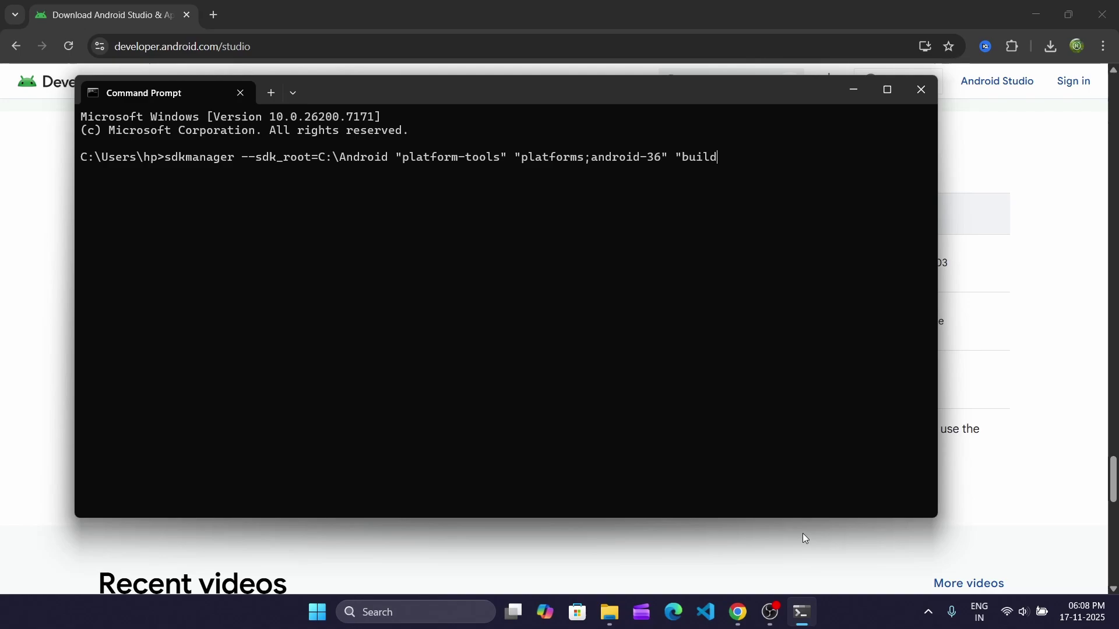
text(-tools;36.0.0)
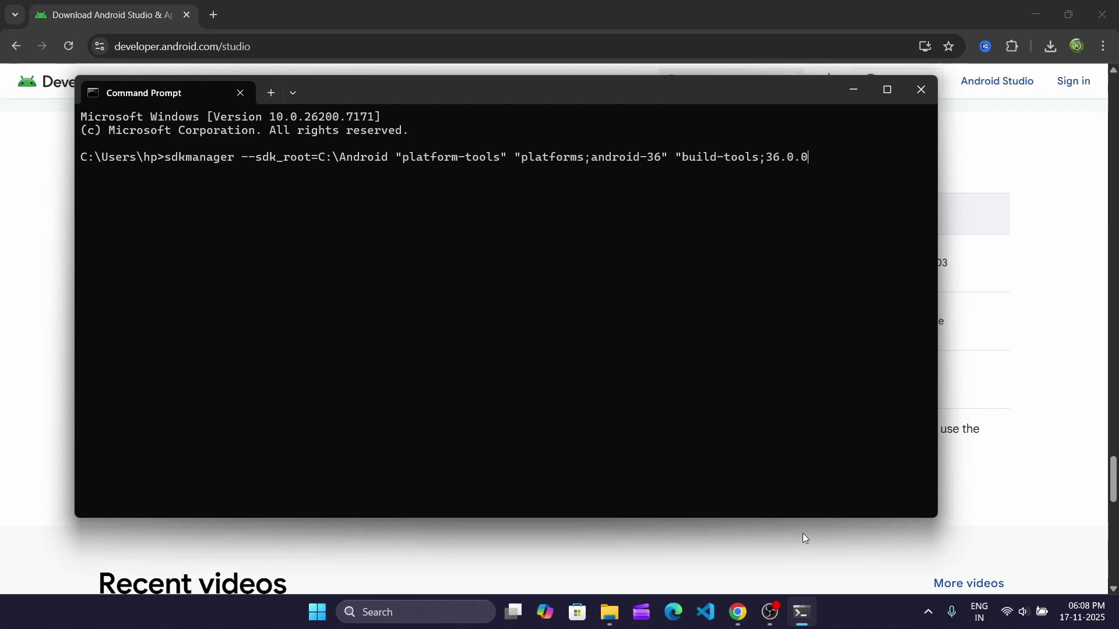
key(Return)
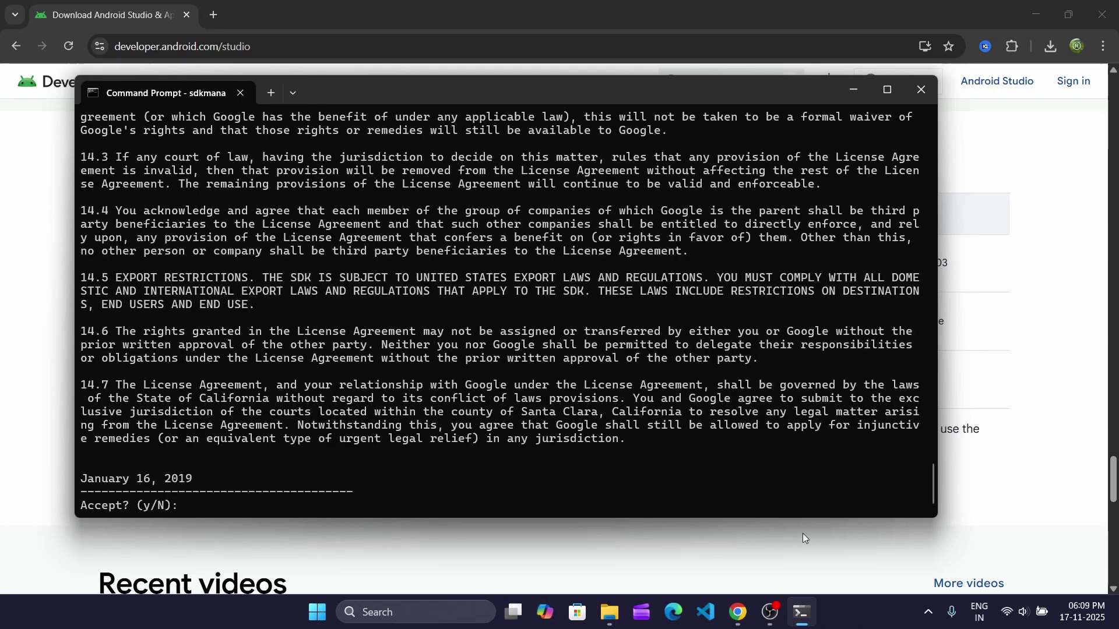
text(y)
key(Return)
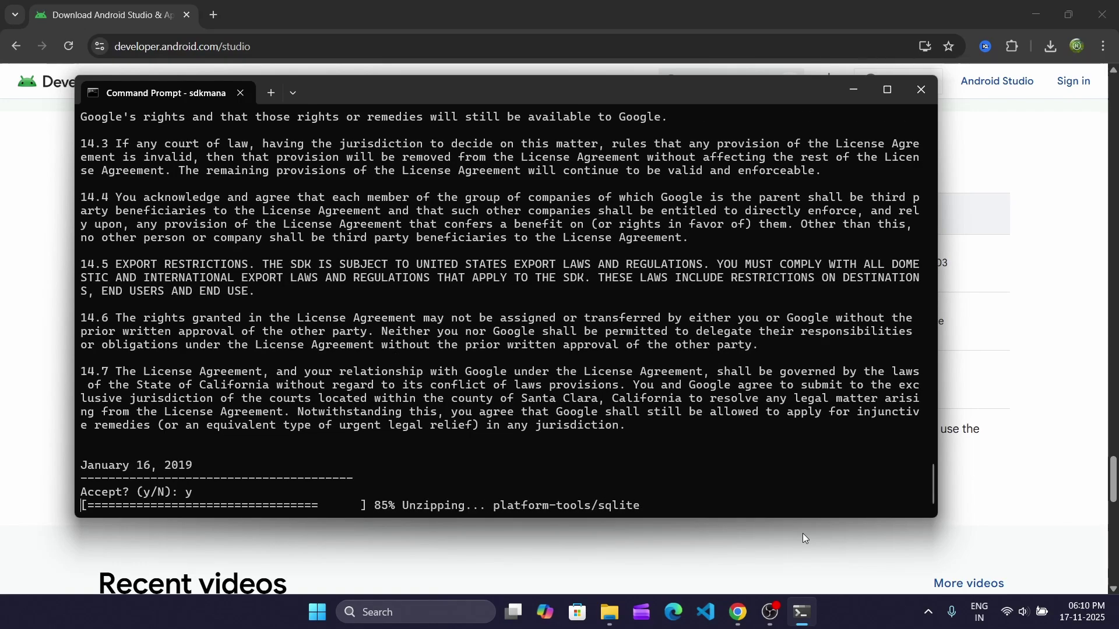
Run flutter doctor to check the Flutter and Android toolchain setup.
text(flu)
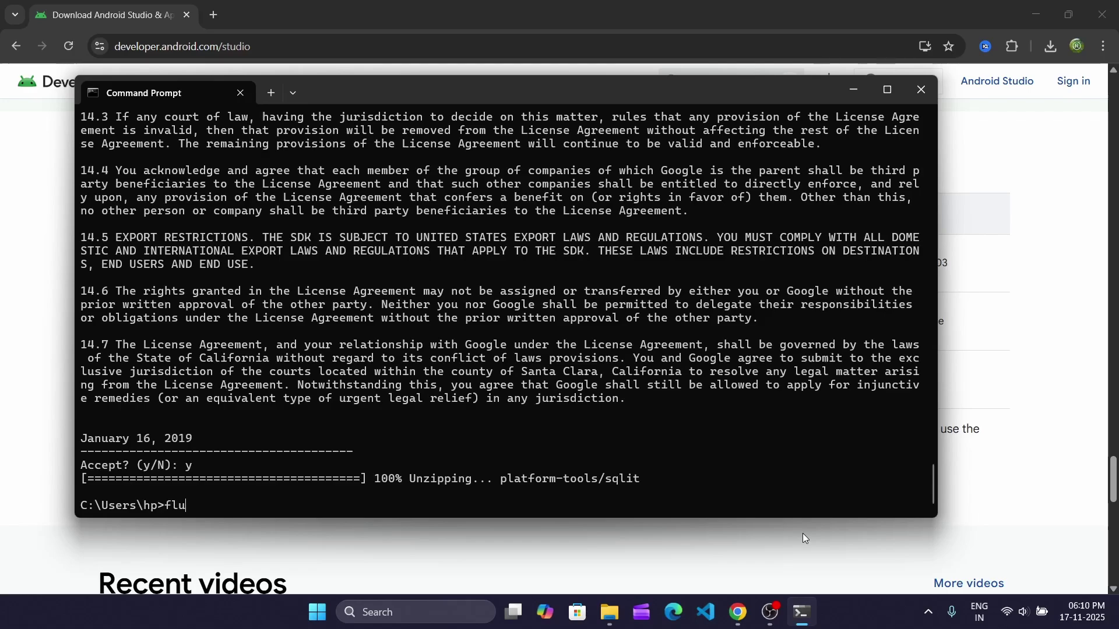
text(tter doctor)
key(Return)
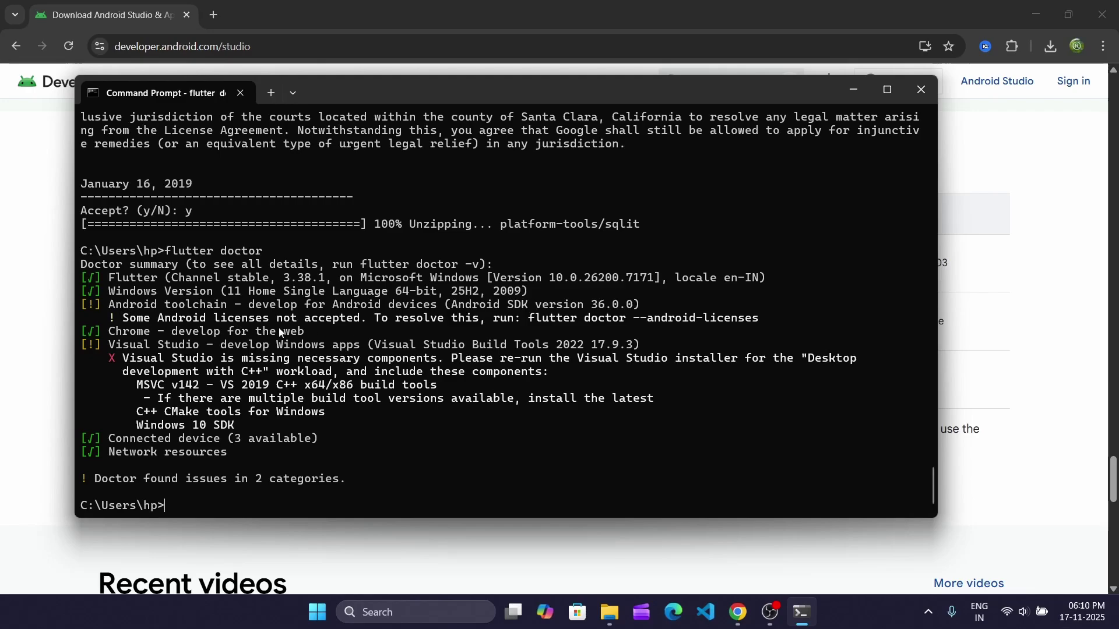
Run flutter doctor --android-licenses and accept all the Android SDK package licenses.
drag(111, 322, 767, 323)
right_click(767, 324)
text(flutter docto)
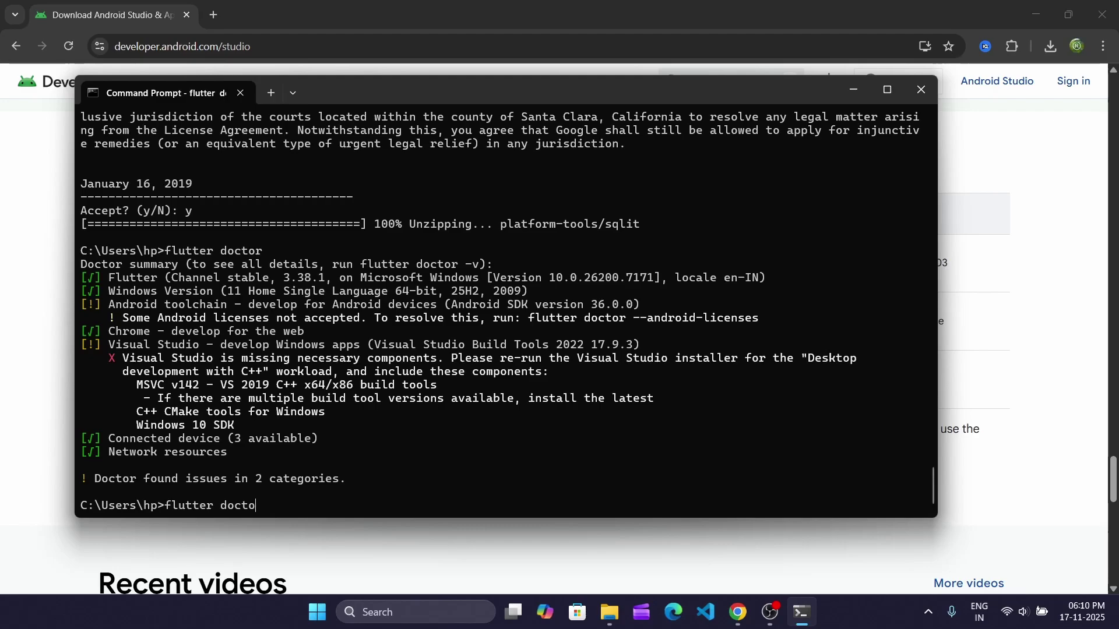
text(r --android-licen)
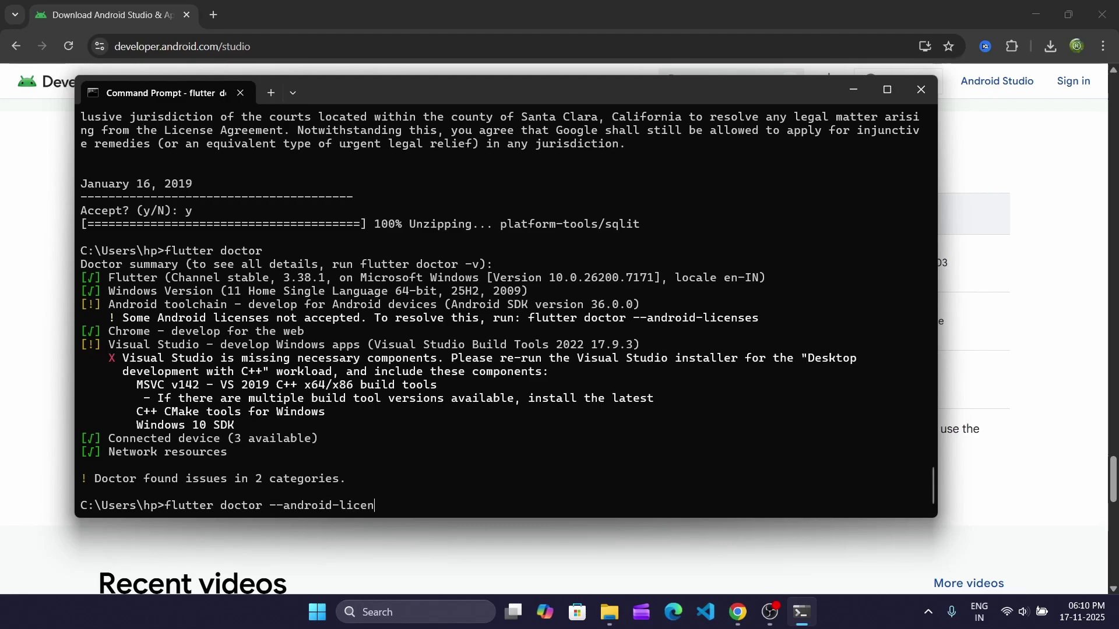
text(ses)
key(Return)
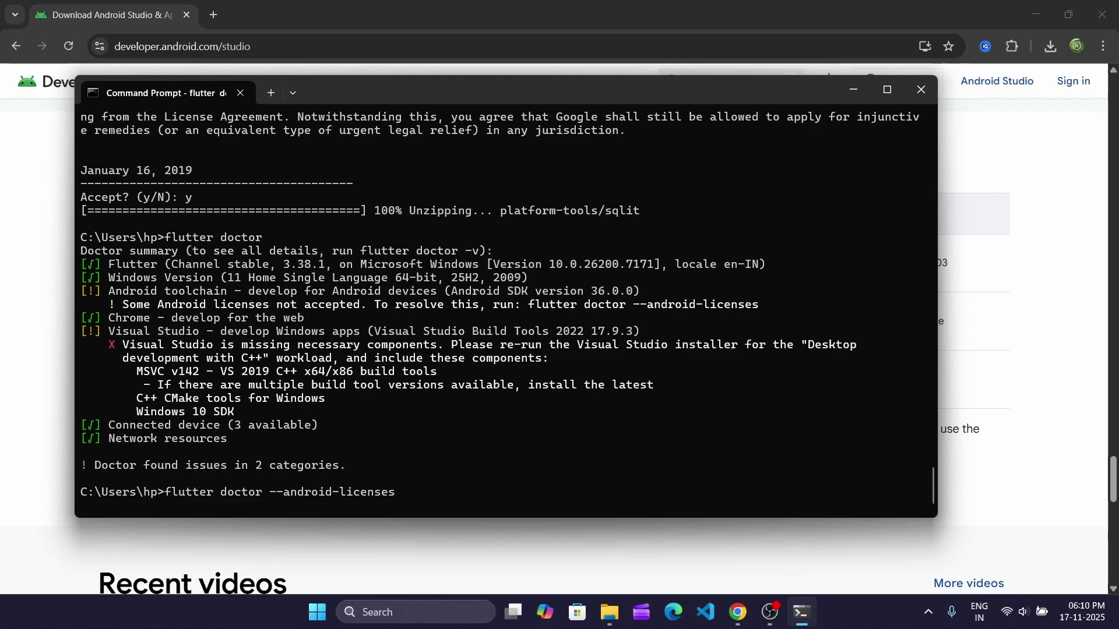
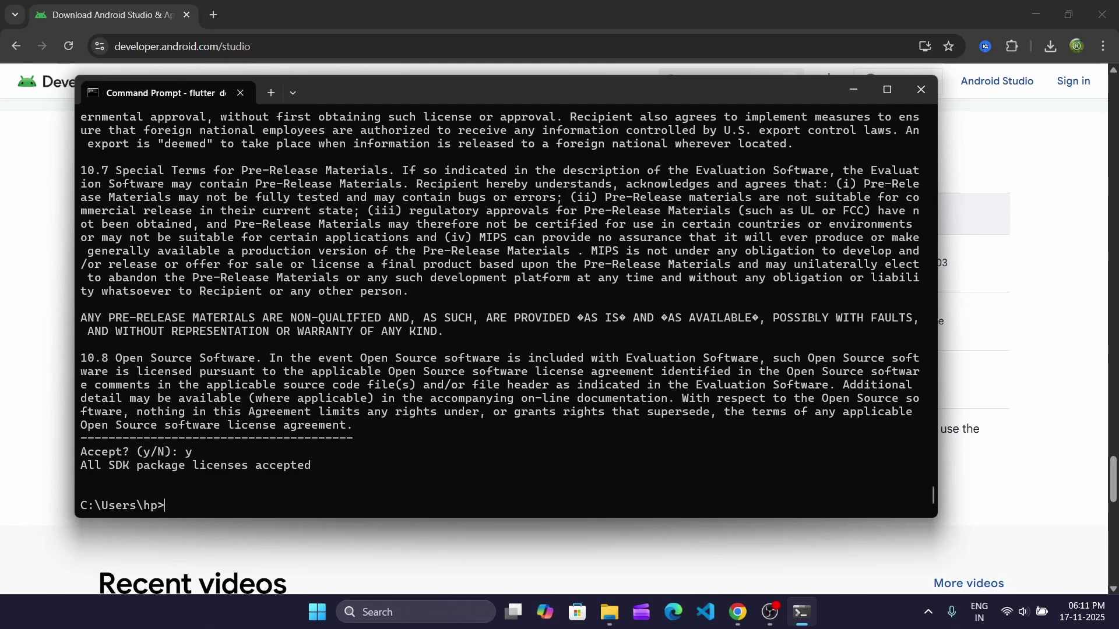
Run flutter doctor again to recheck the installation with the Android licenses accepted.
text(flutter )
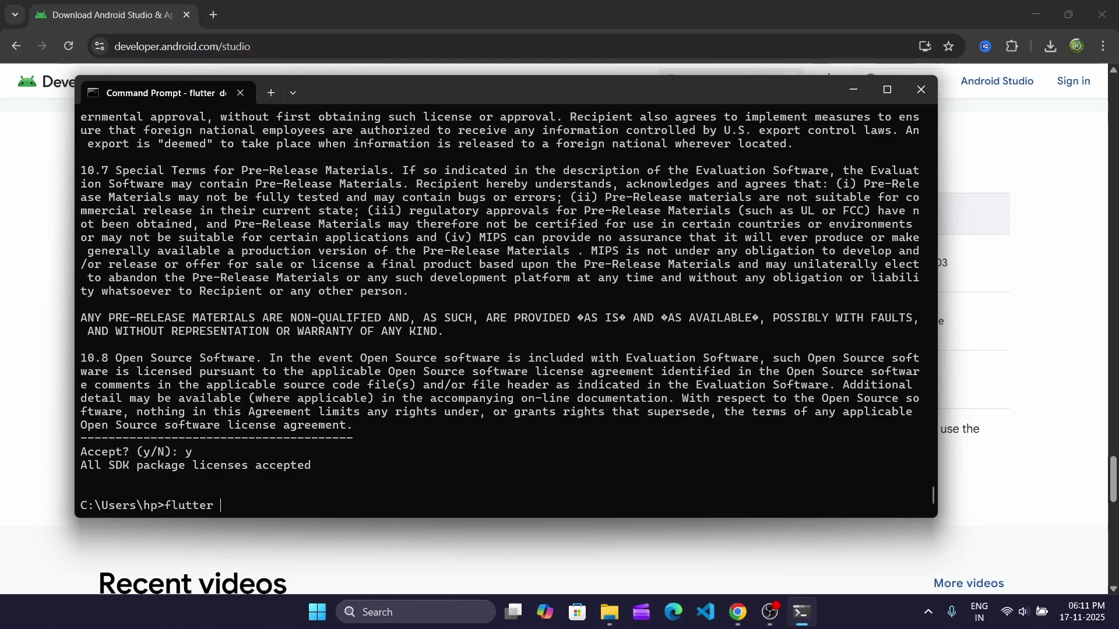
text(doctor)
key(Return)
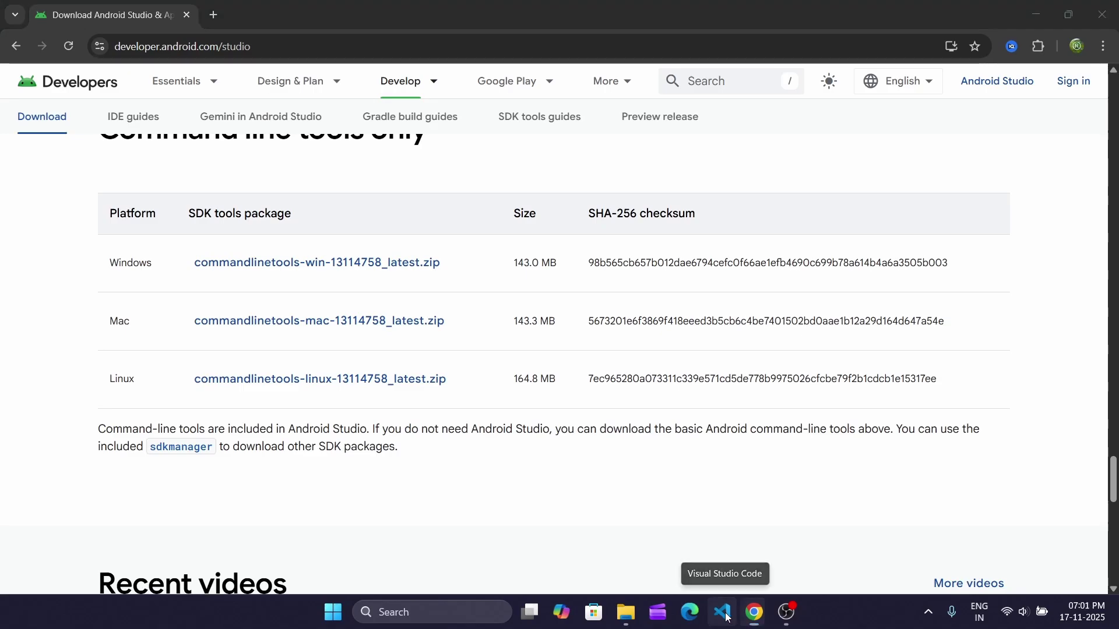
Switch to Visual Studio Code, create a new folder named firstapp on drive E and open it as the working folder.
click(727, 618)
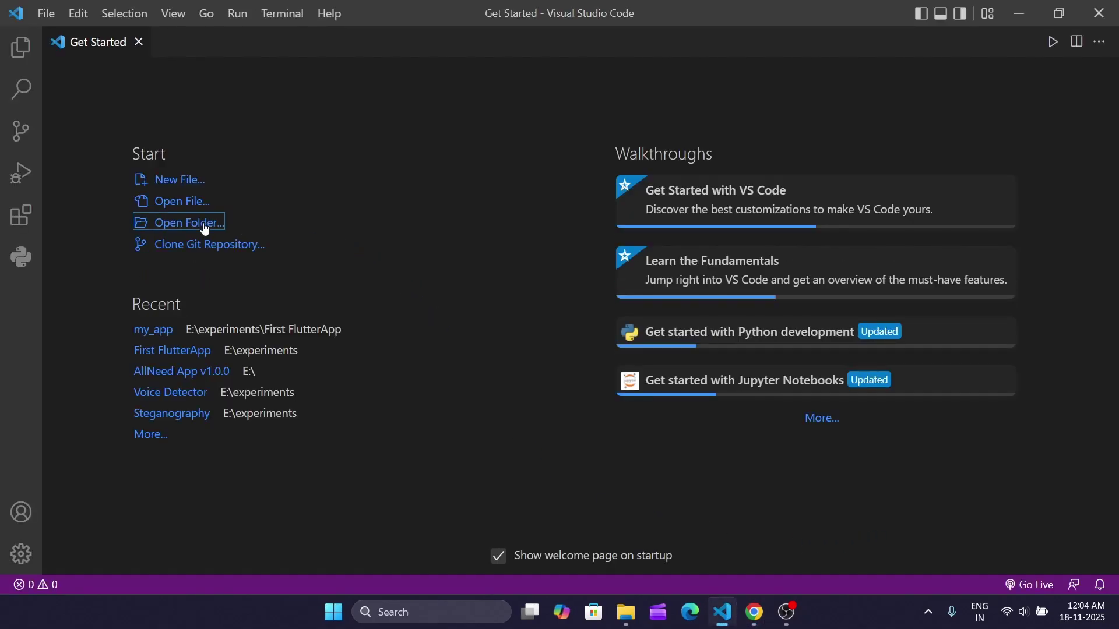
click(187, 222)
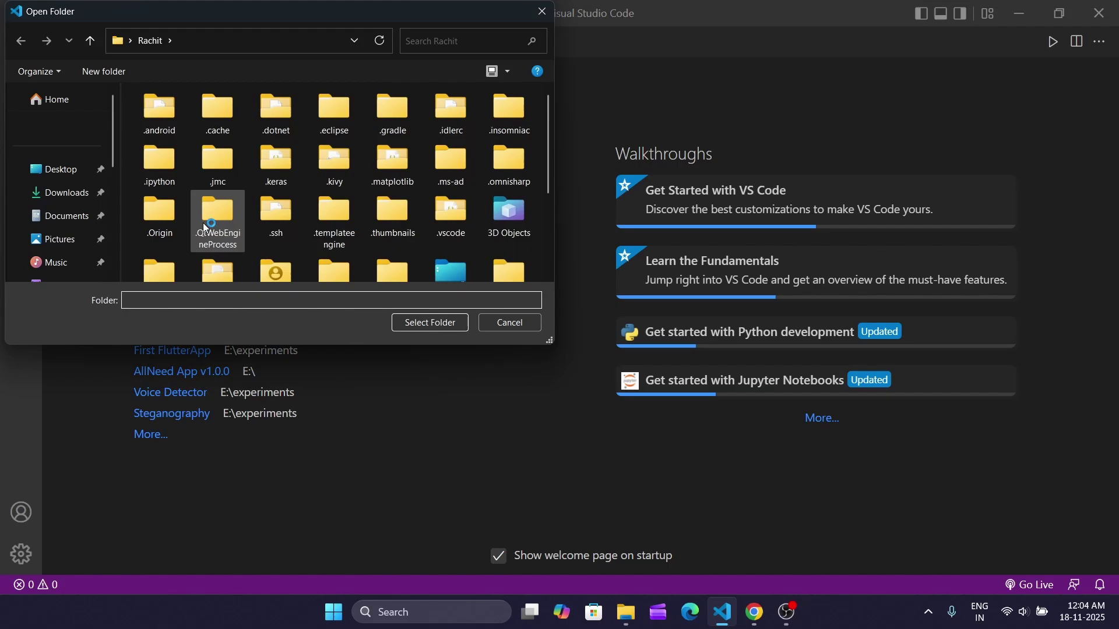
scroll(59, 216, down, 5)
click(67, 213)
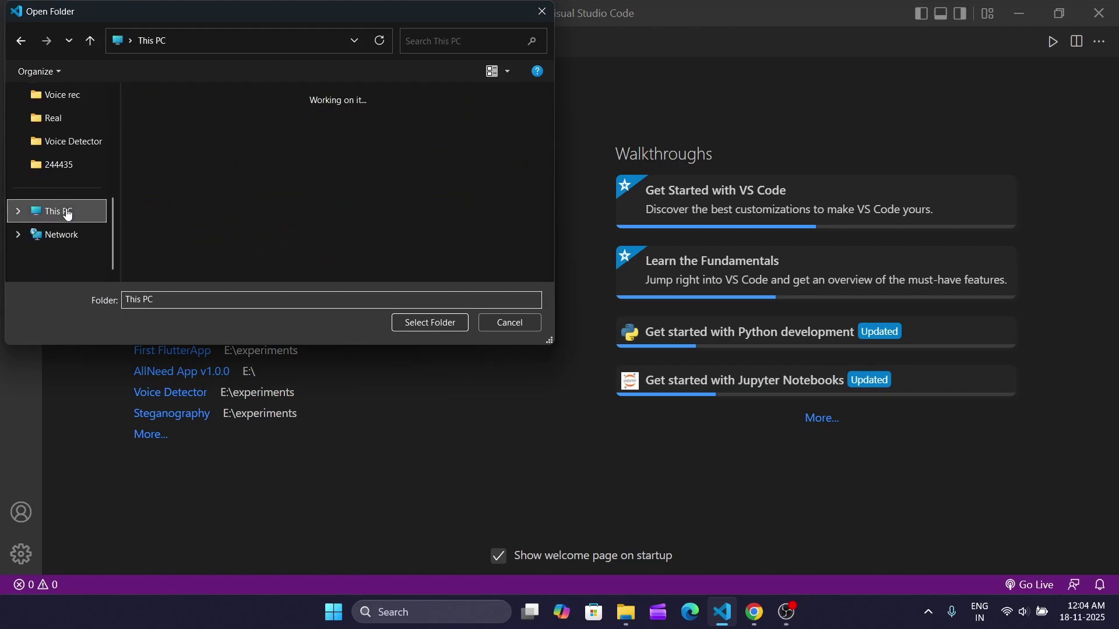
click(432, 139)
double_click(432, 139)
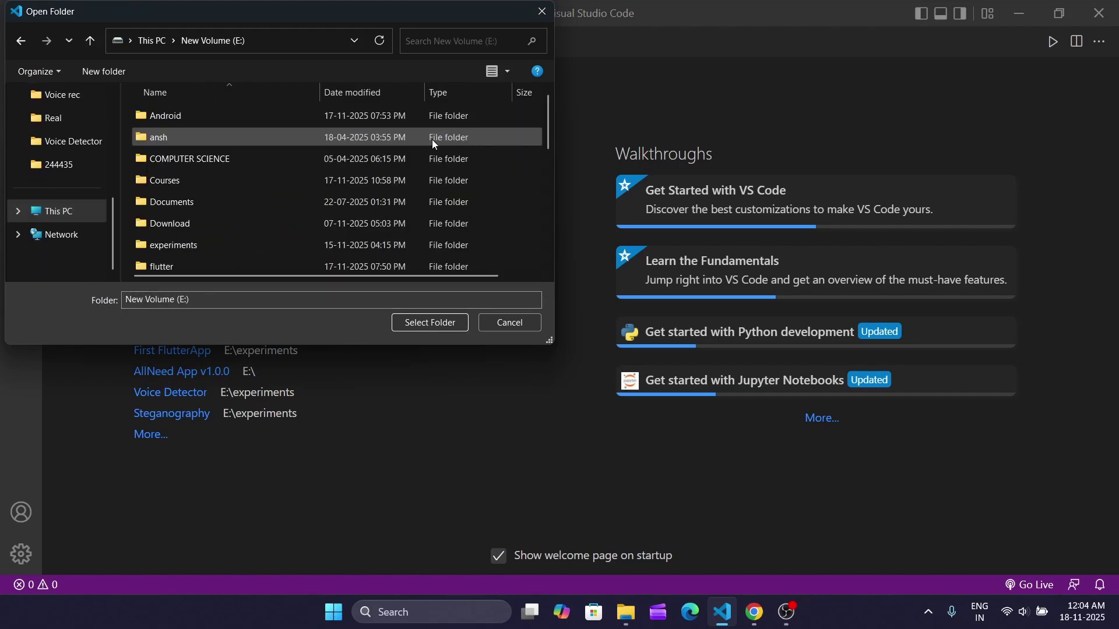
right_click(497, 199)
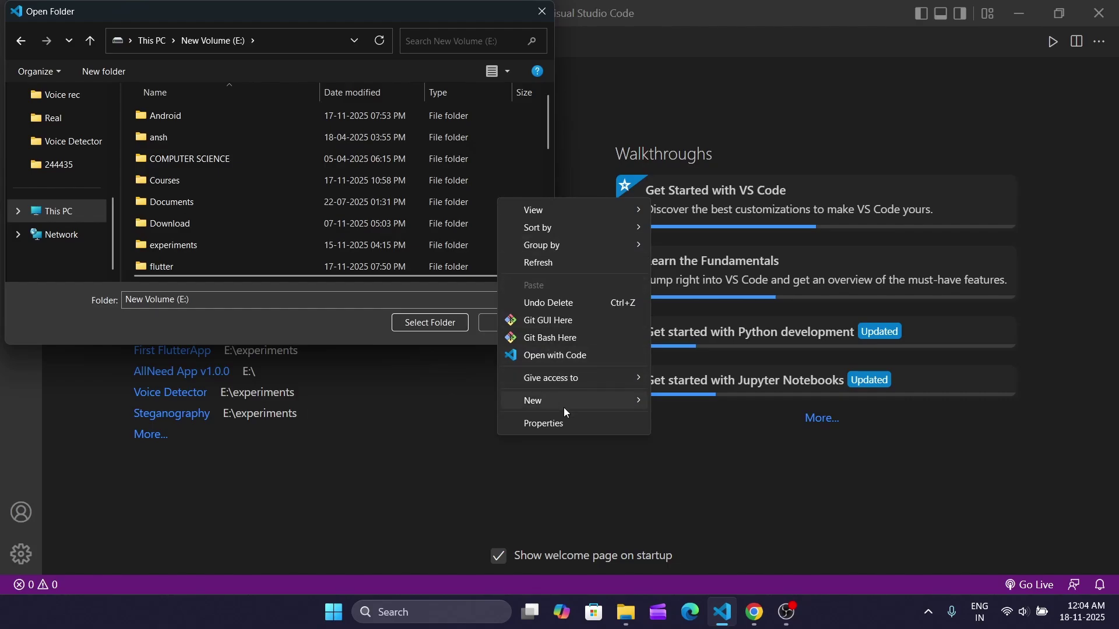
mouse_move(564, 407)
click(691, 408)
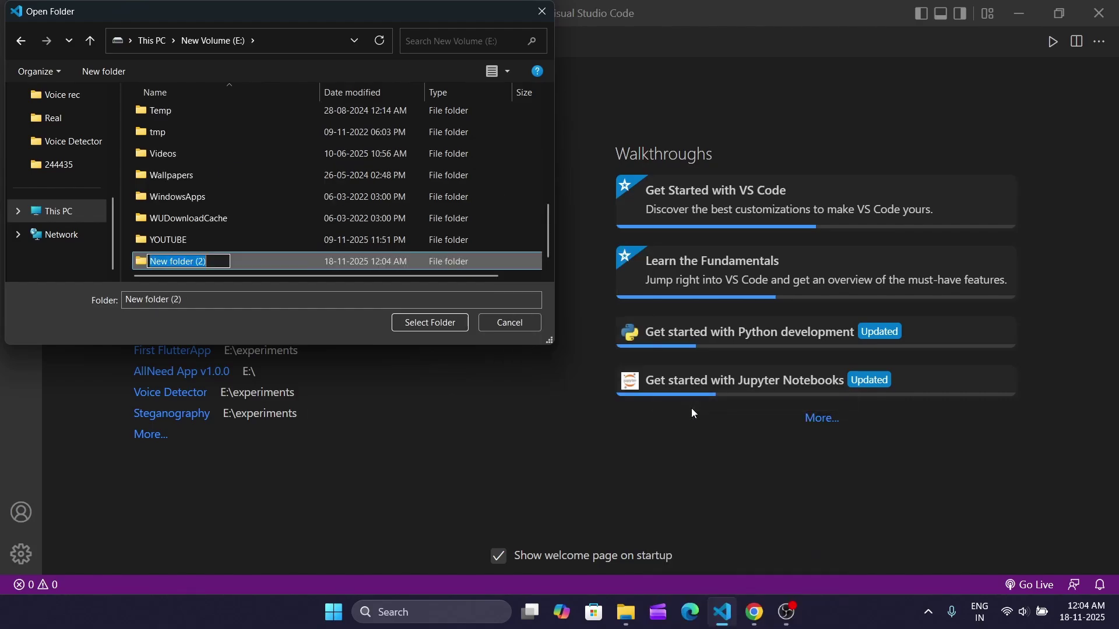
text(firstapp)
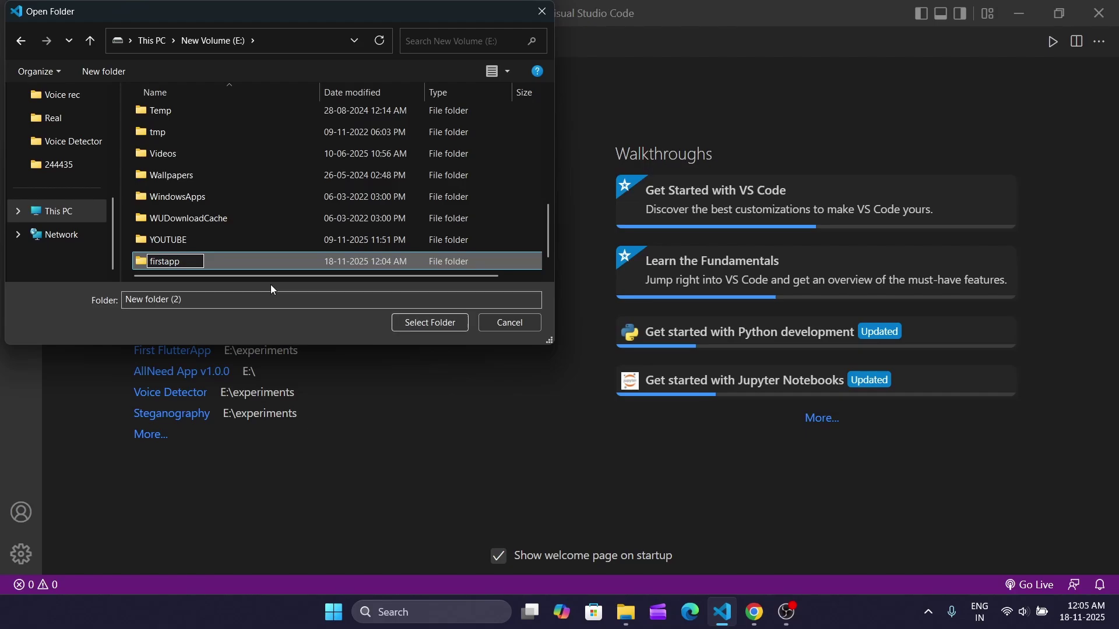
click(274, 263)
click(394, 326)
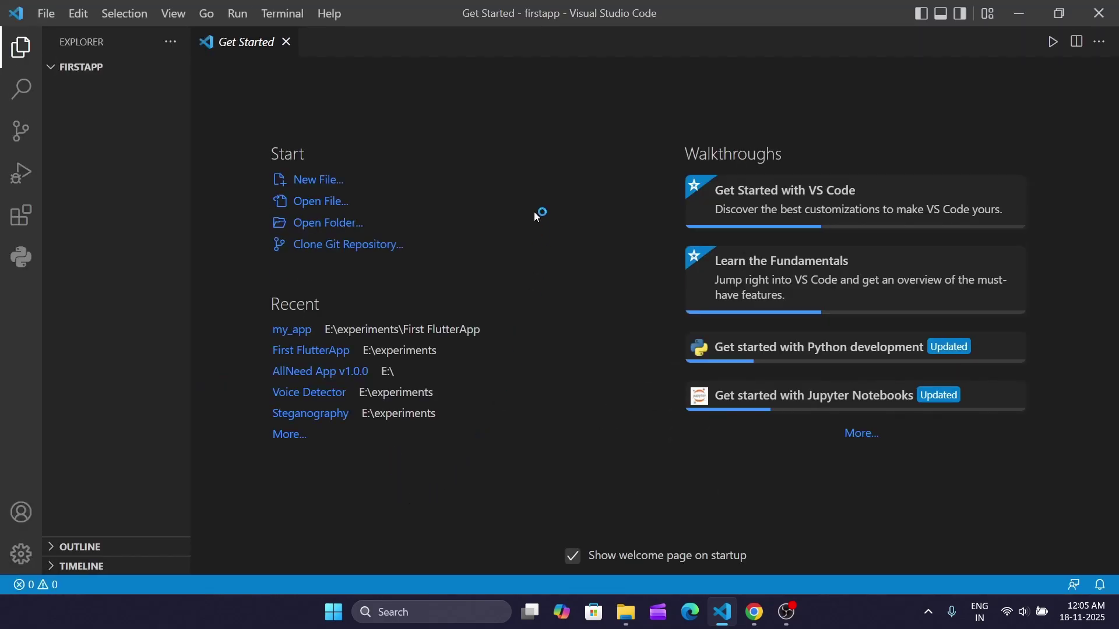
Open a new terminal in the firstapp folder and run flutter create first_app to generate the project.
click(290, 16)
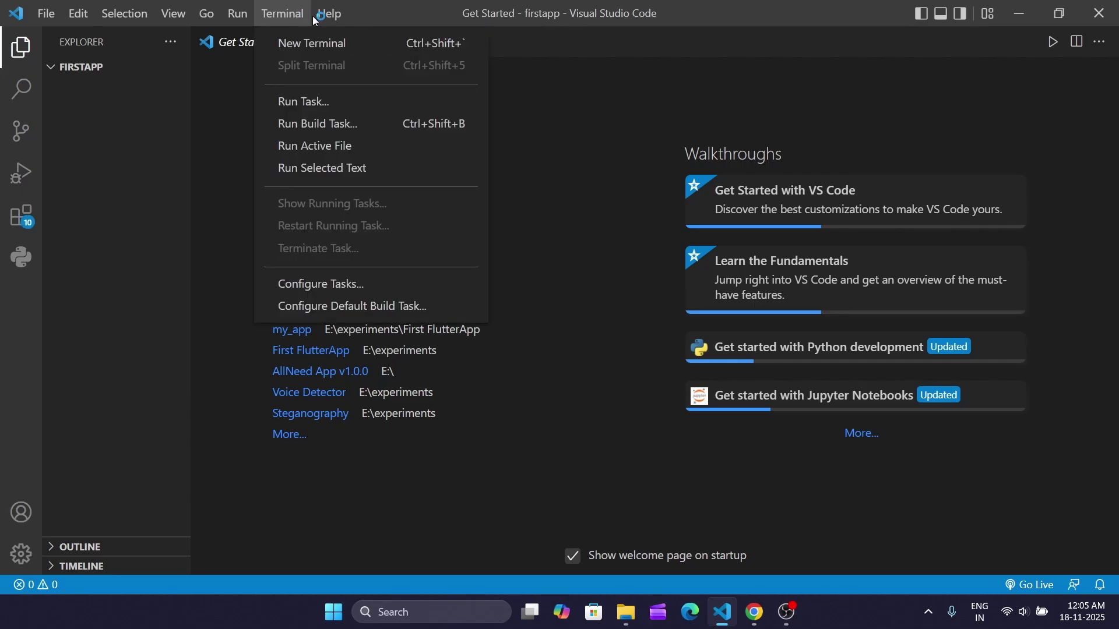
click(373, 56)
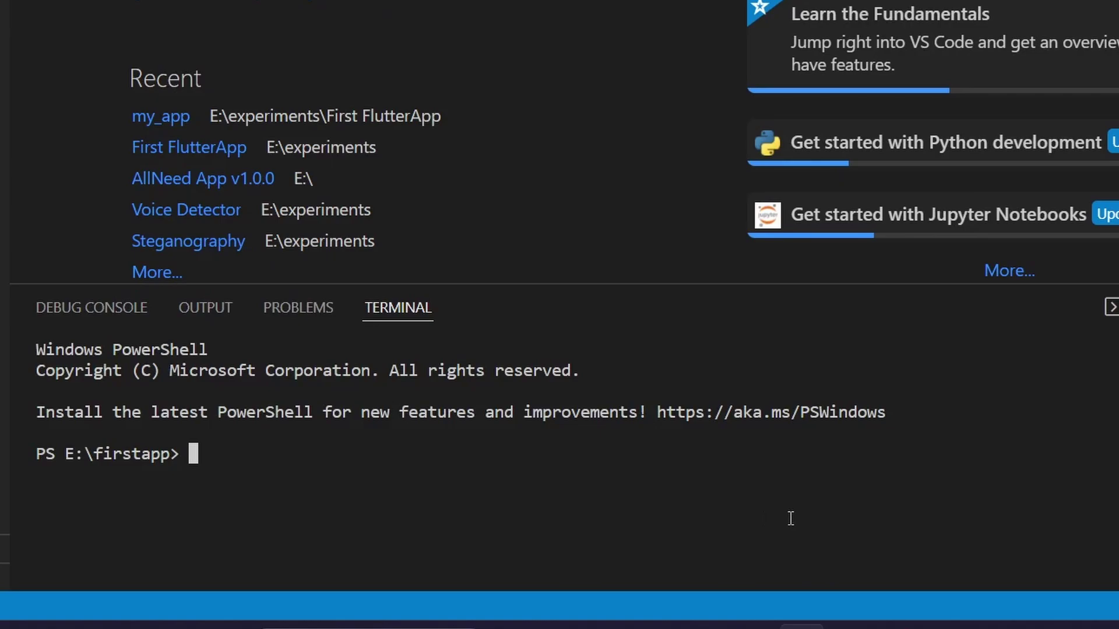
text(flutter c)
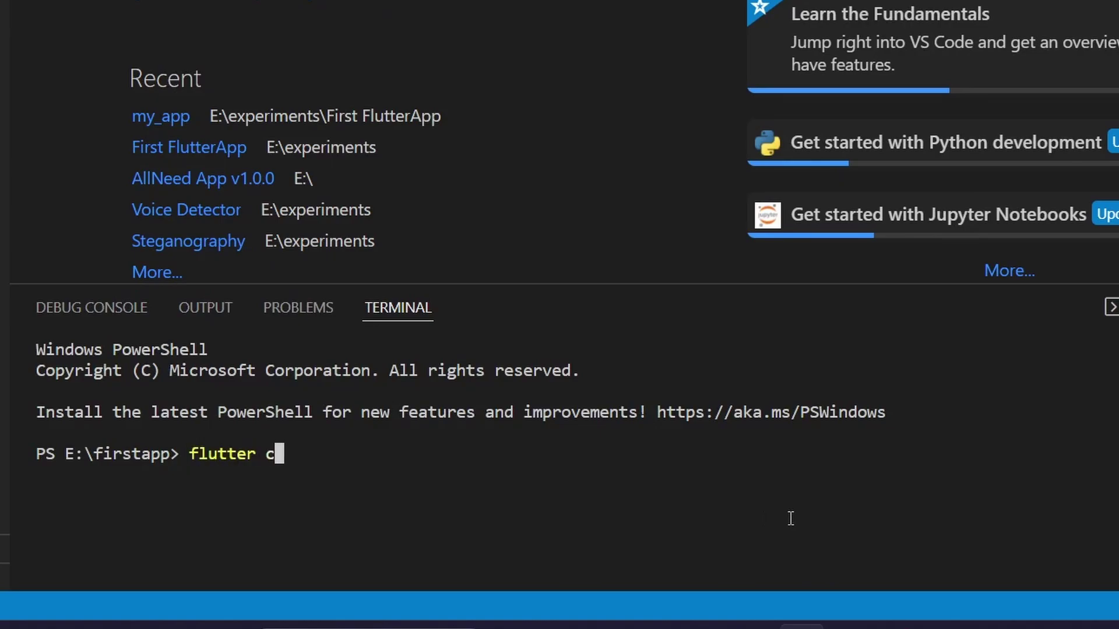
text(reate f)
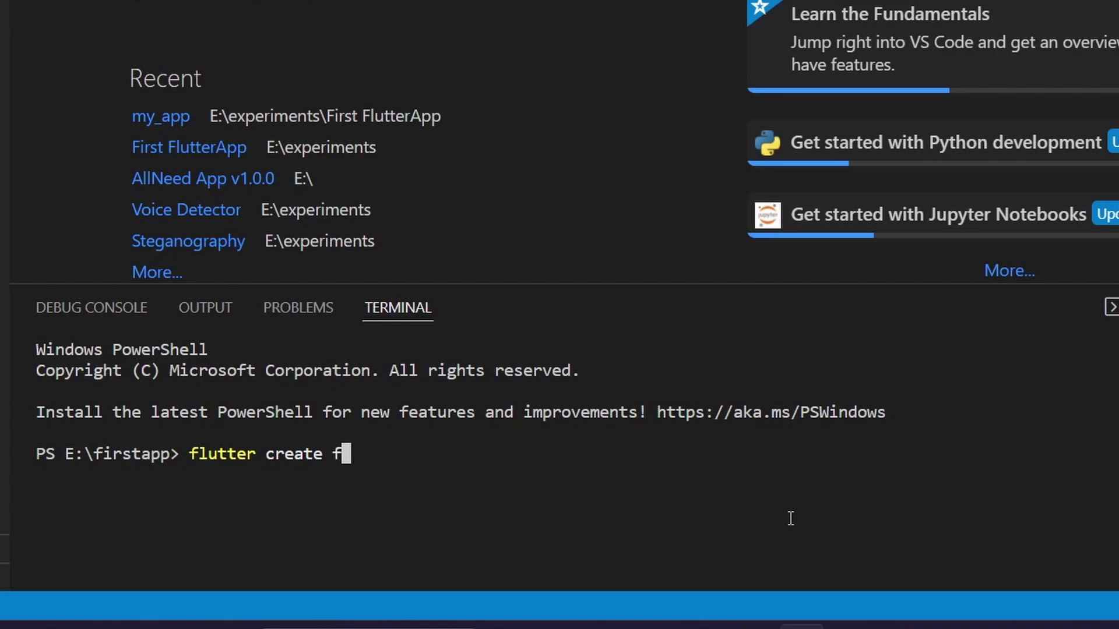
text(irst_app)
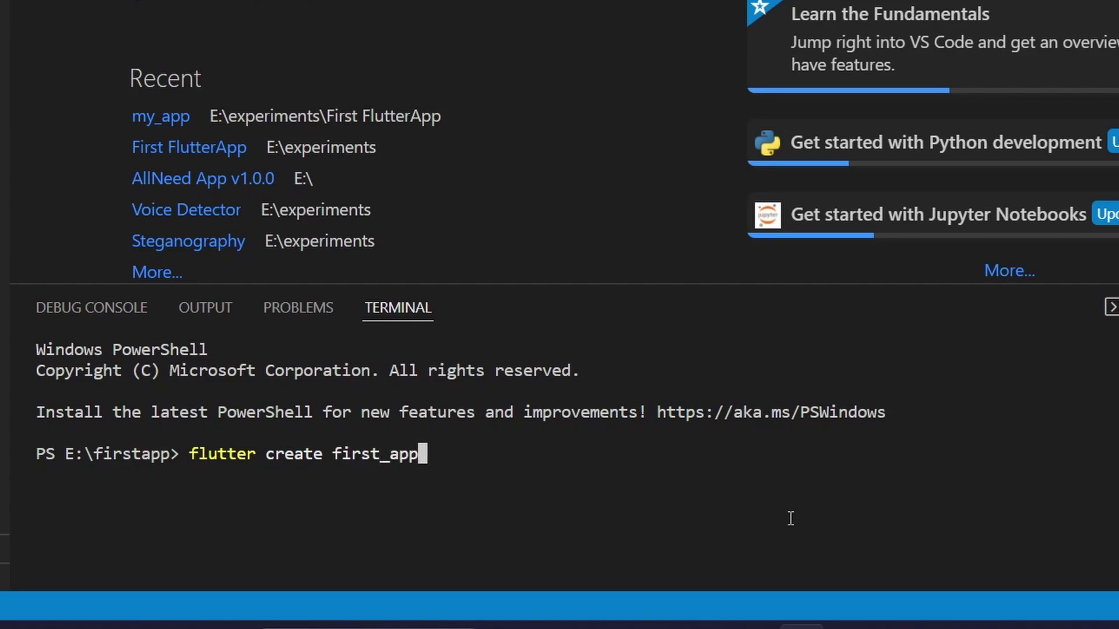
key(Return)
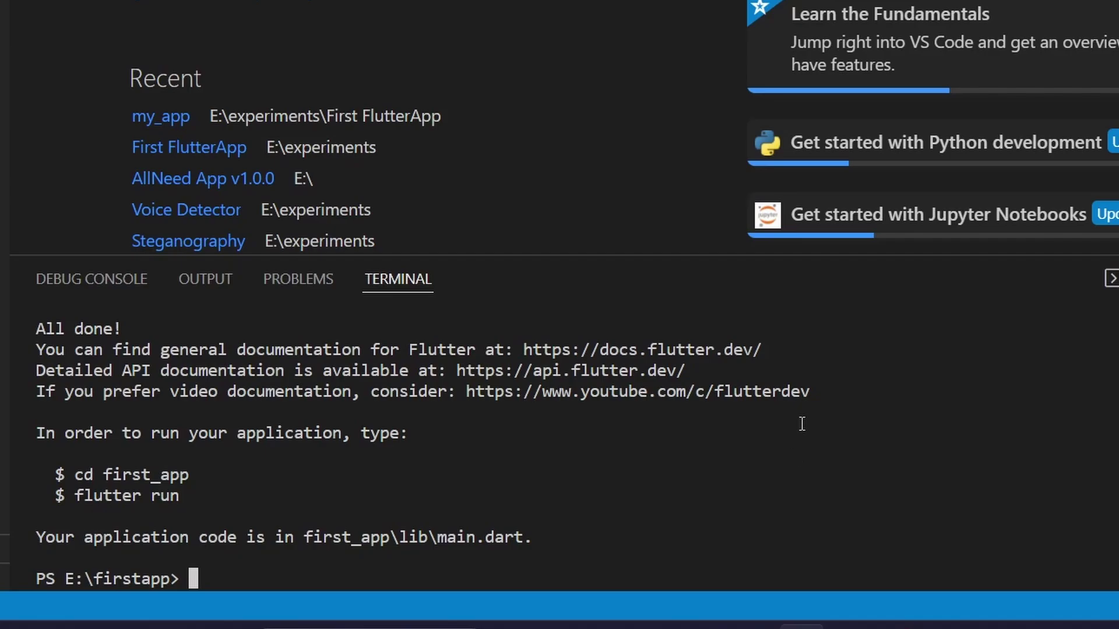
Change into the first_app directory in the terminal and start the project with flutter run.
text(cd )
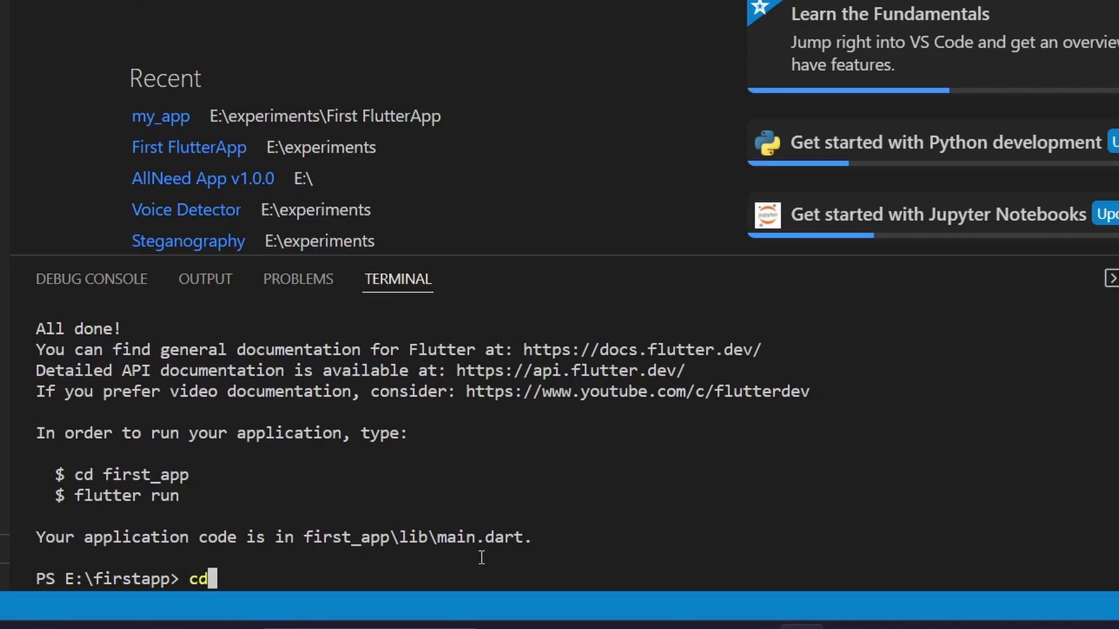
text(first)
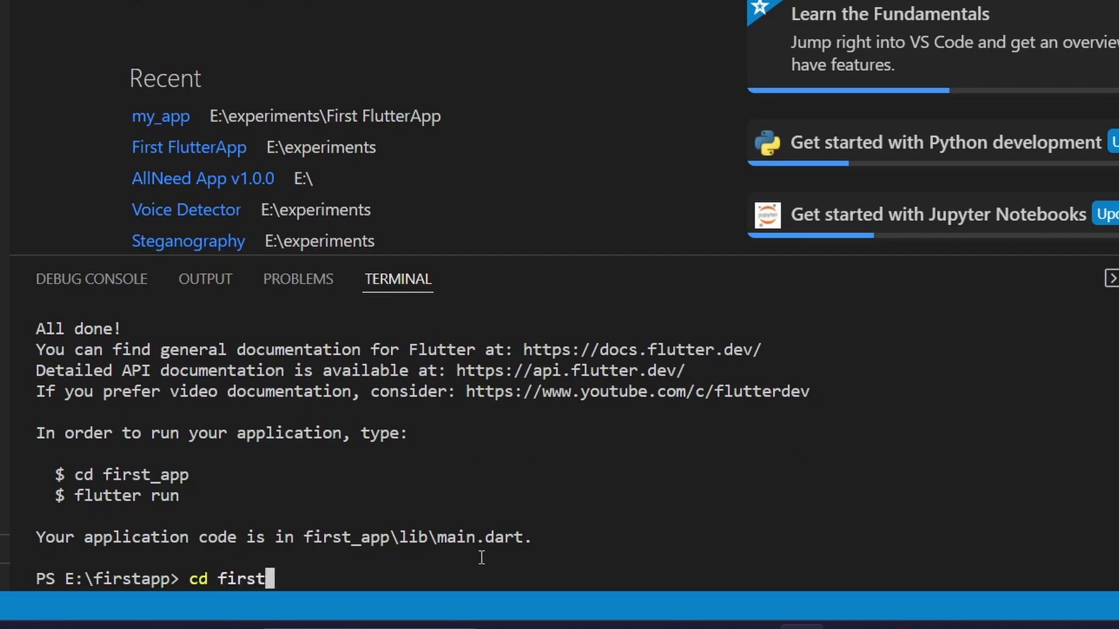
text(_app)
key(Return)
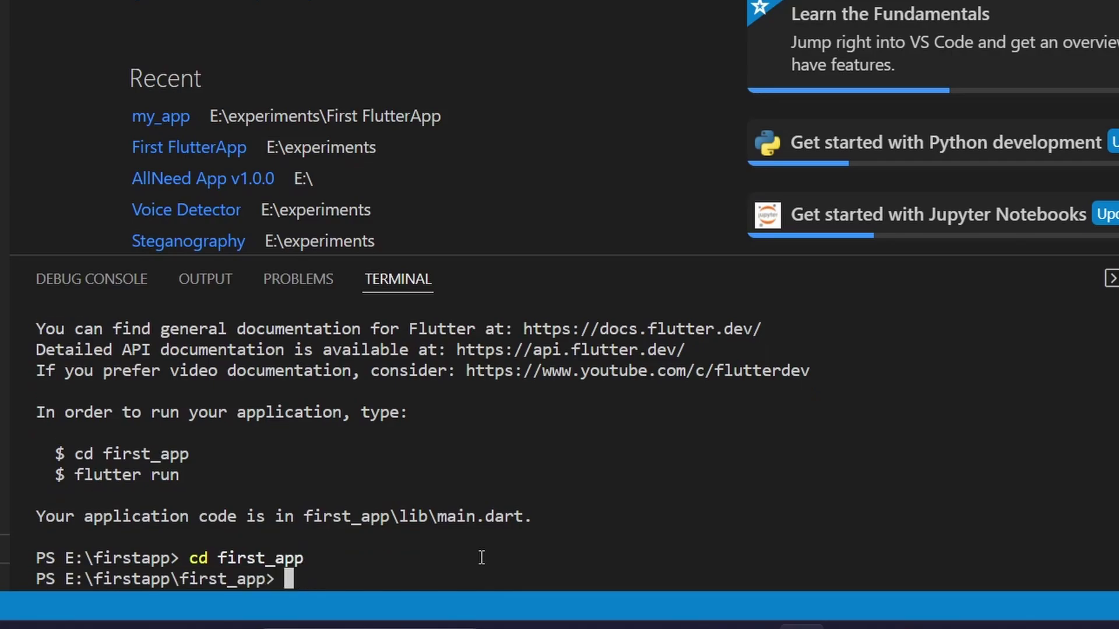
text(flutter run)
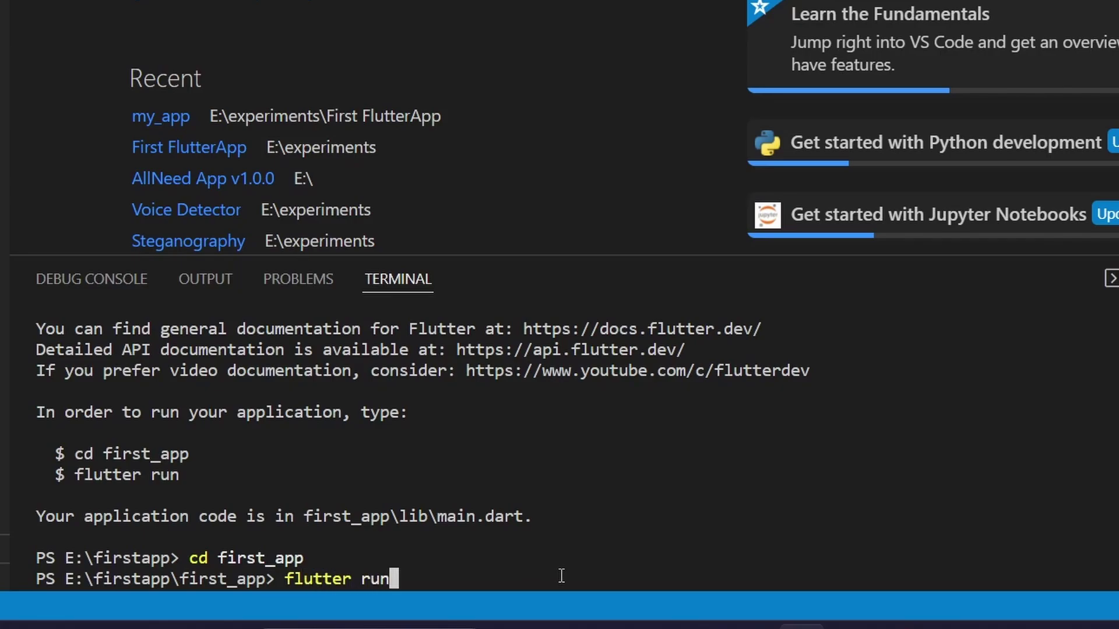
key(Return)
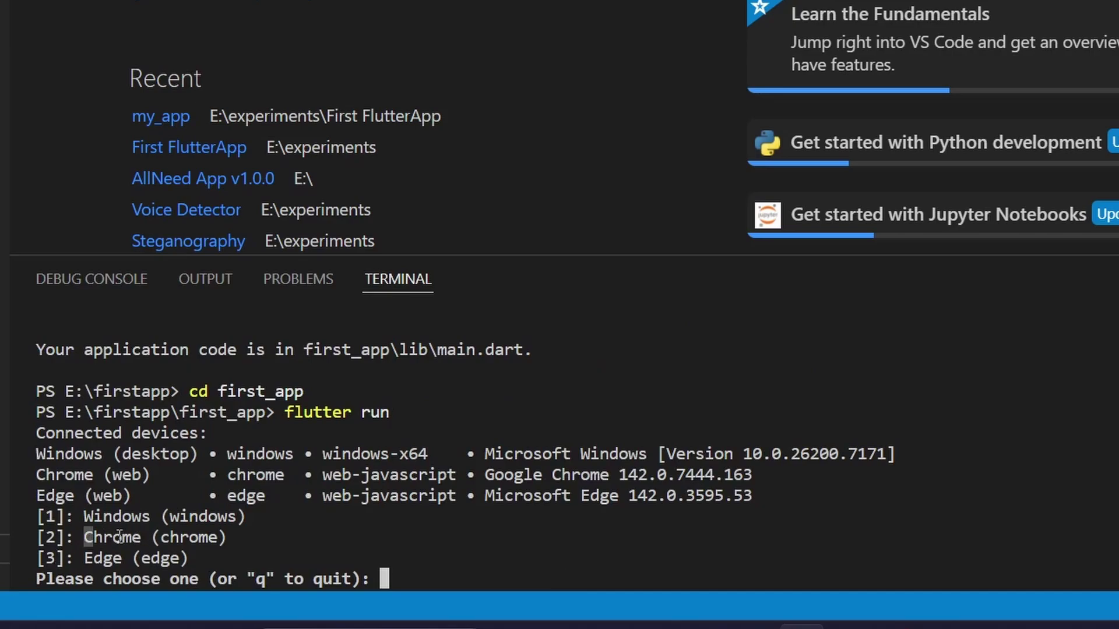
Choose Chrome as the target device and allow dartvm.exe network access through the Windows firewall.
drag(84, 537, 247, 537)
click(247, 537)
text(2)
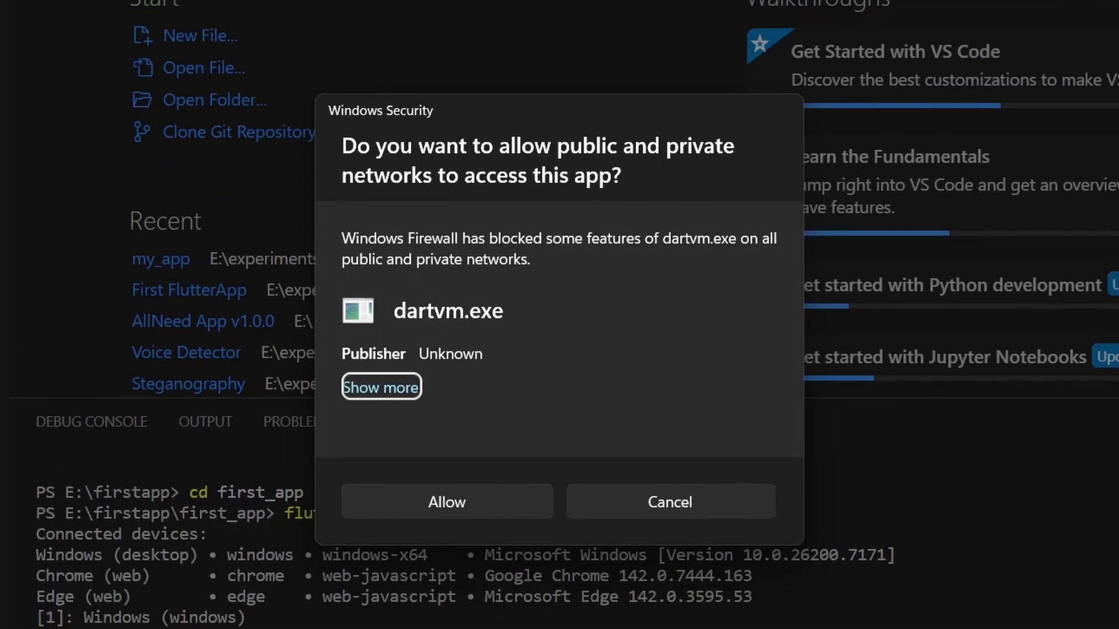
click(489, 515)
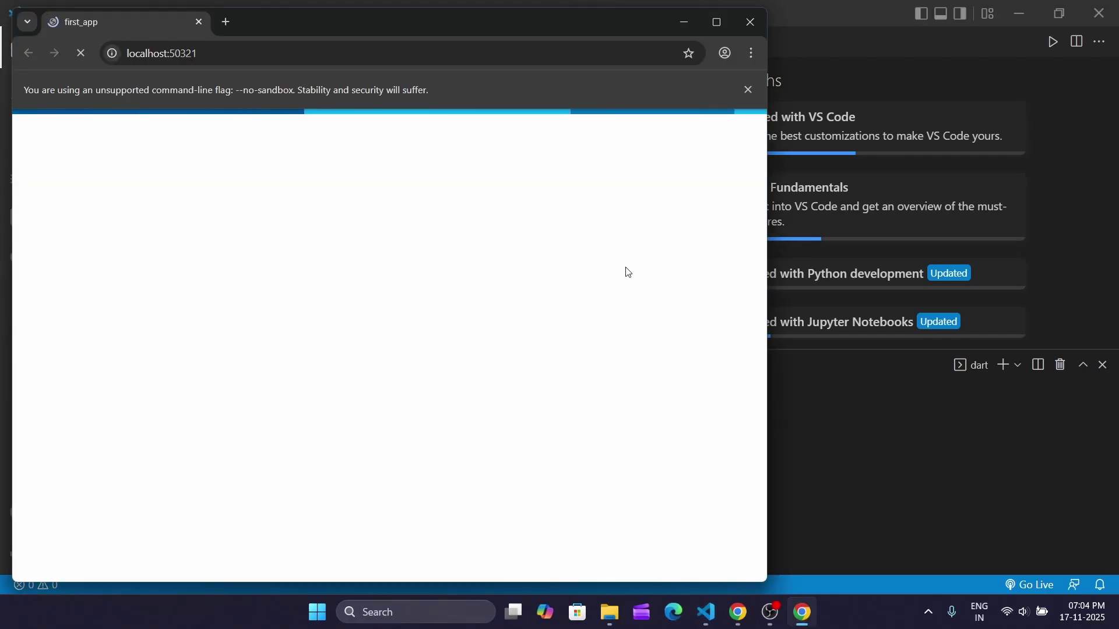
Test the demo app in a maximized Chrome window by raising its counter to 15, and close the window.
click(717, 21)
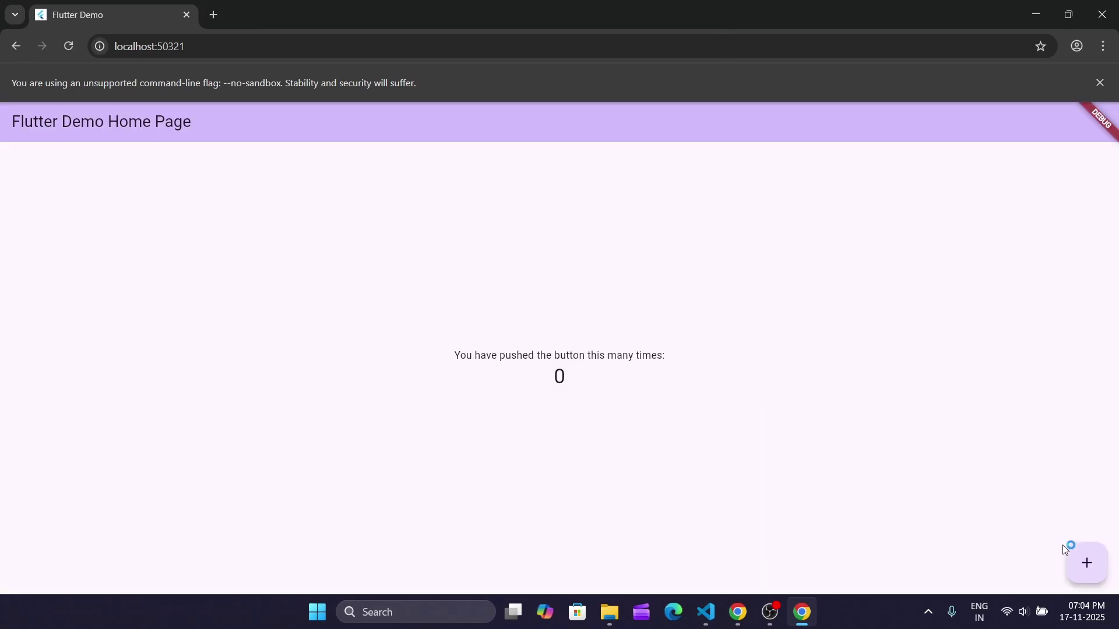
click(1076, 558)
click(1076, 558)
click(1076, 558)
click(1076, 558)
click(1075, 557)
click(1076, 558)
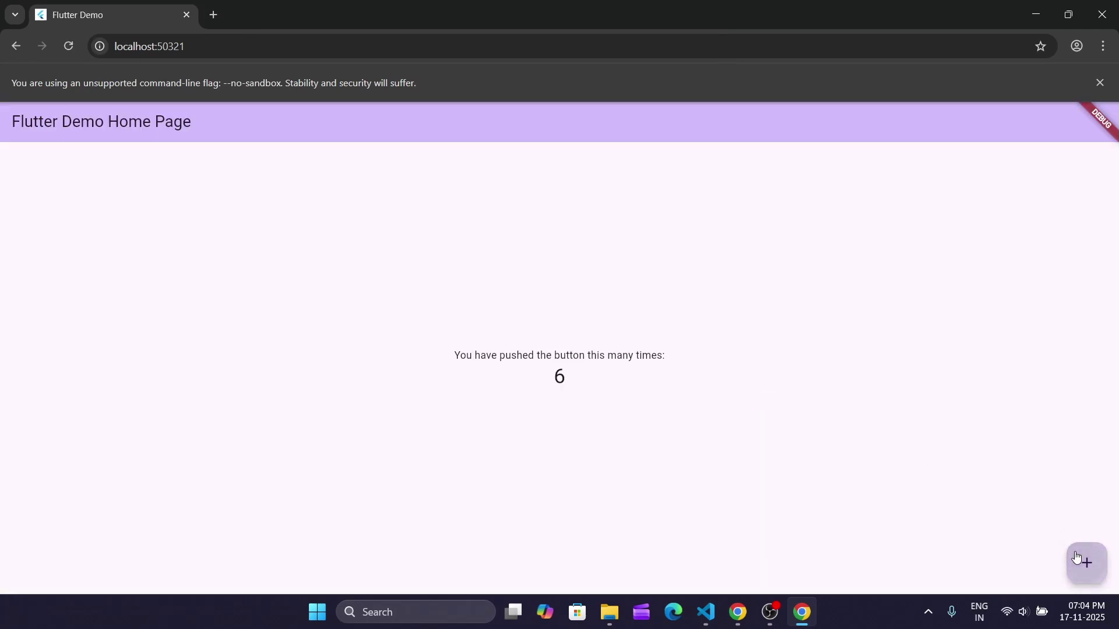
double_click(1076, 558)
double_click(1076, 558)
double_click(1076, 557)
click(1076, 557)
double_click(1076, 557)
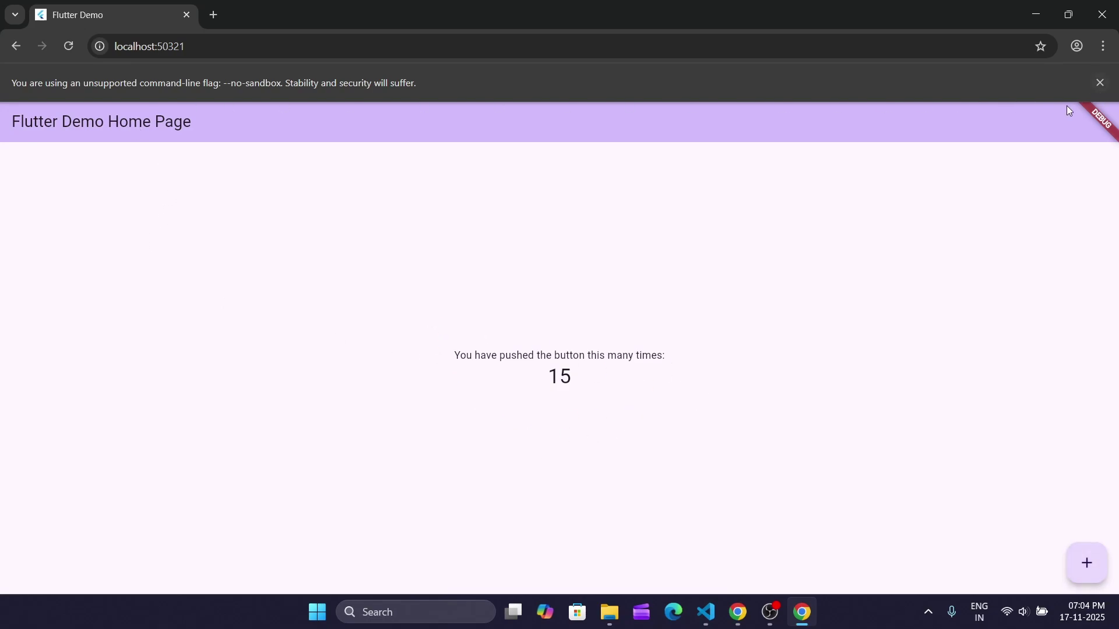
click(1101, 14)
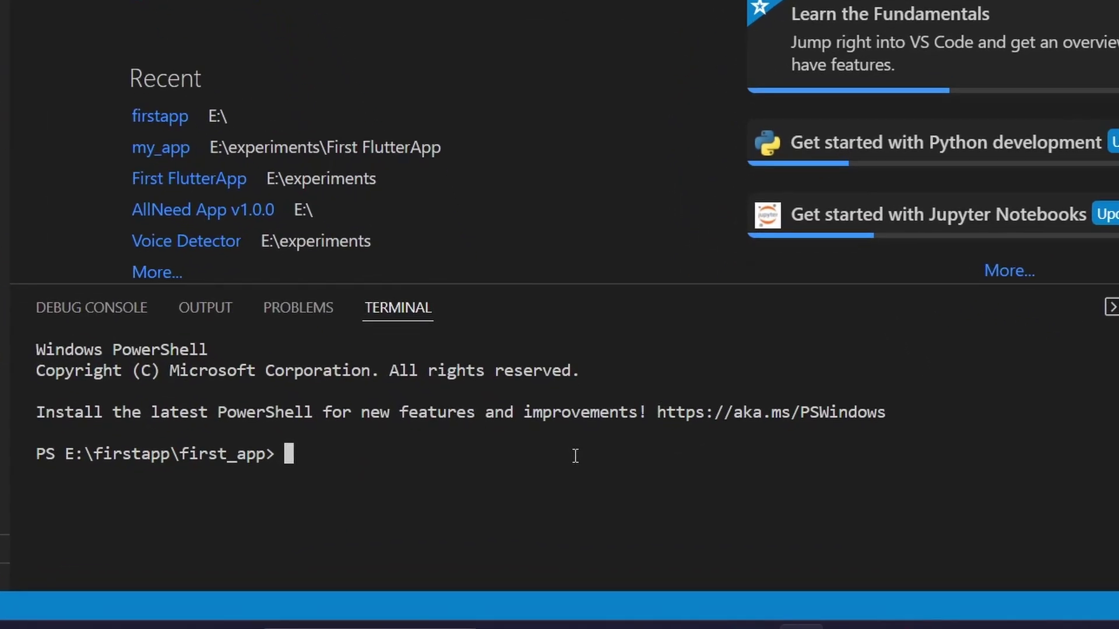
List the connected devices with flutter devices and highlight the motorola edge 40 neo entry.
text(flutter )
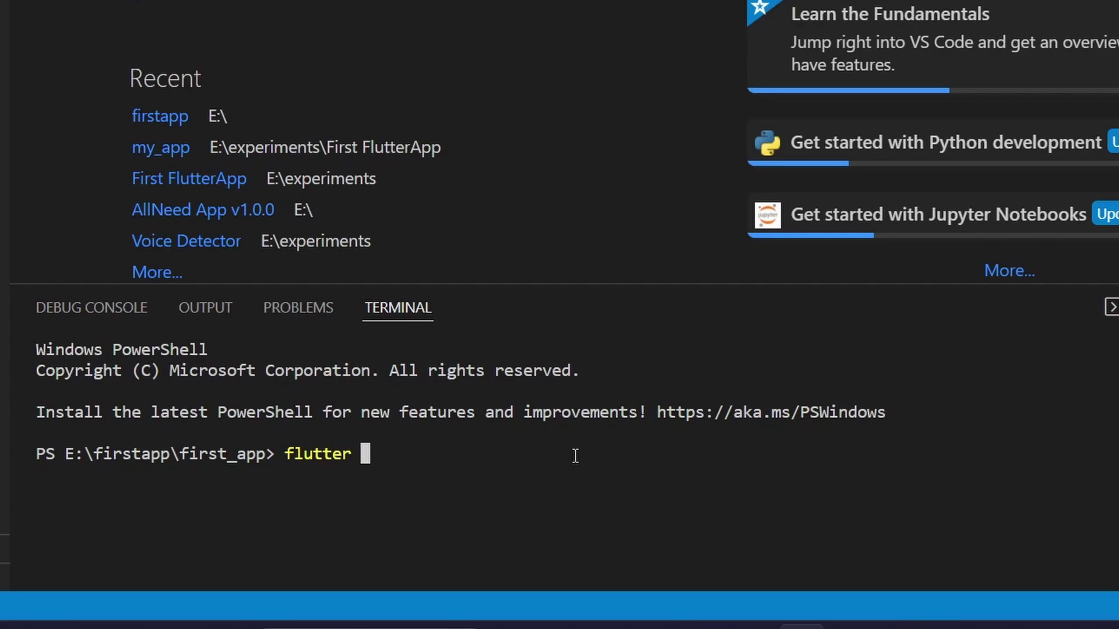
text(devices)
key(Return)
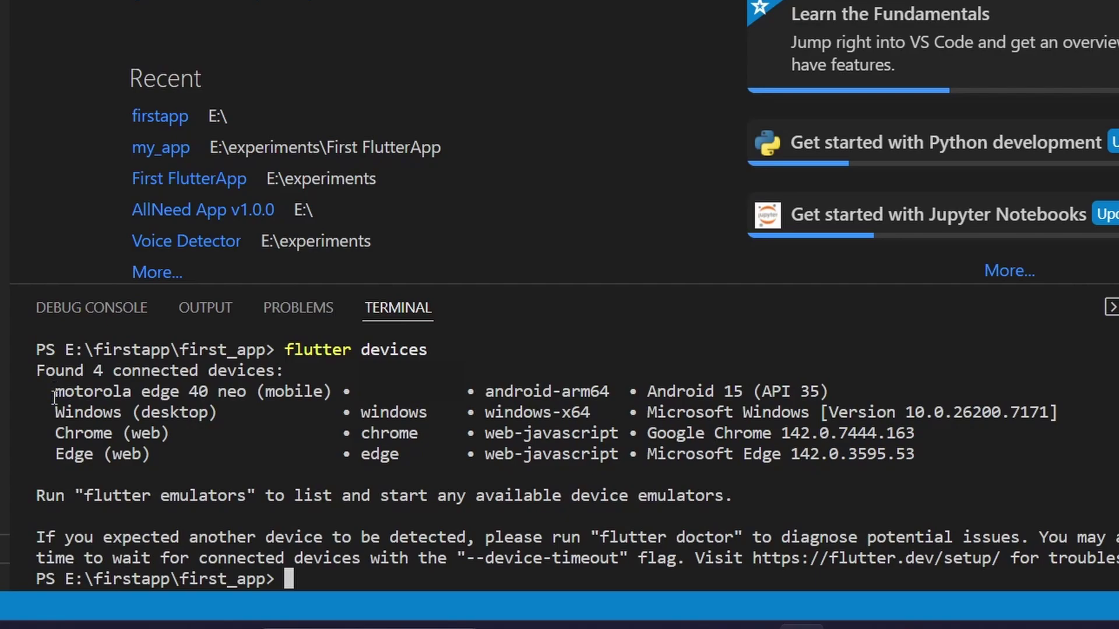
drag(54, 391, 337, 398)
key(ctrl+c)
Launch the app on the connected Android phone with verbose output using flutter run -v.
text(flutter run )
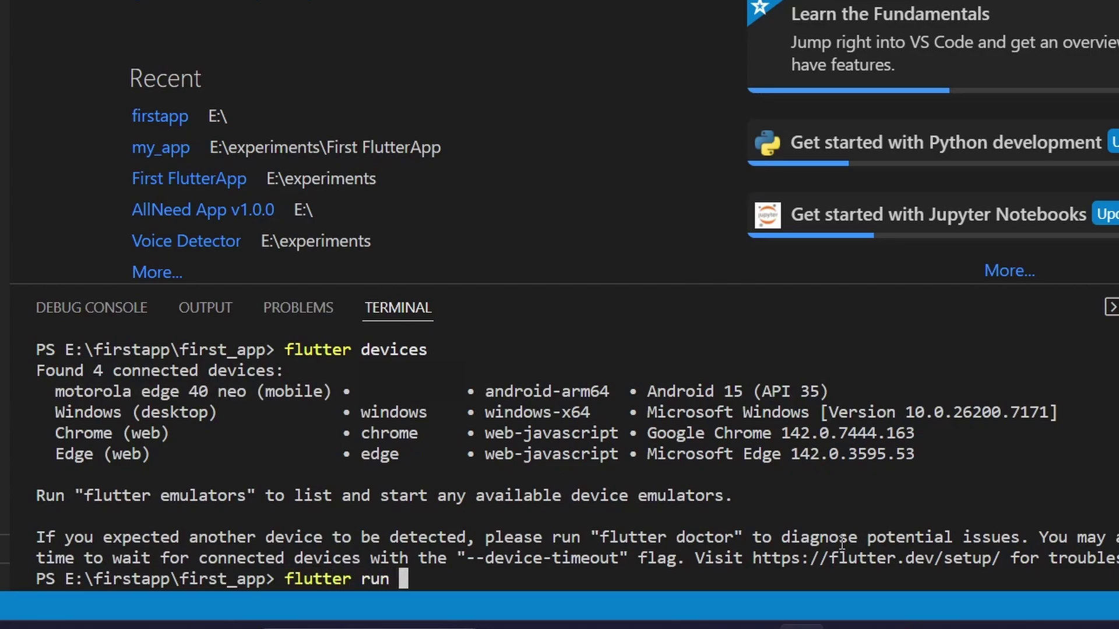
text(-v)
key(Return)
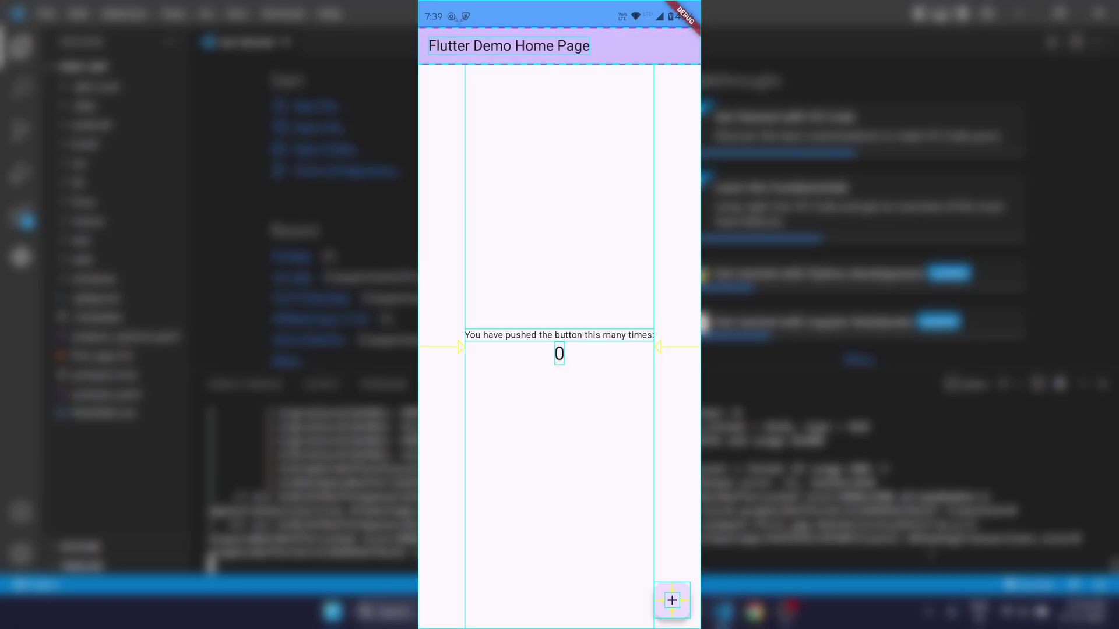
Test the app on the phone by raising its counter to 26, and swipe it into the recent apps view.
click(672, 600)
click(672, 601)
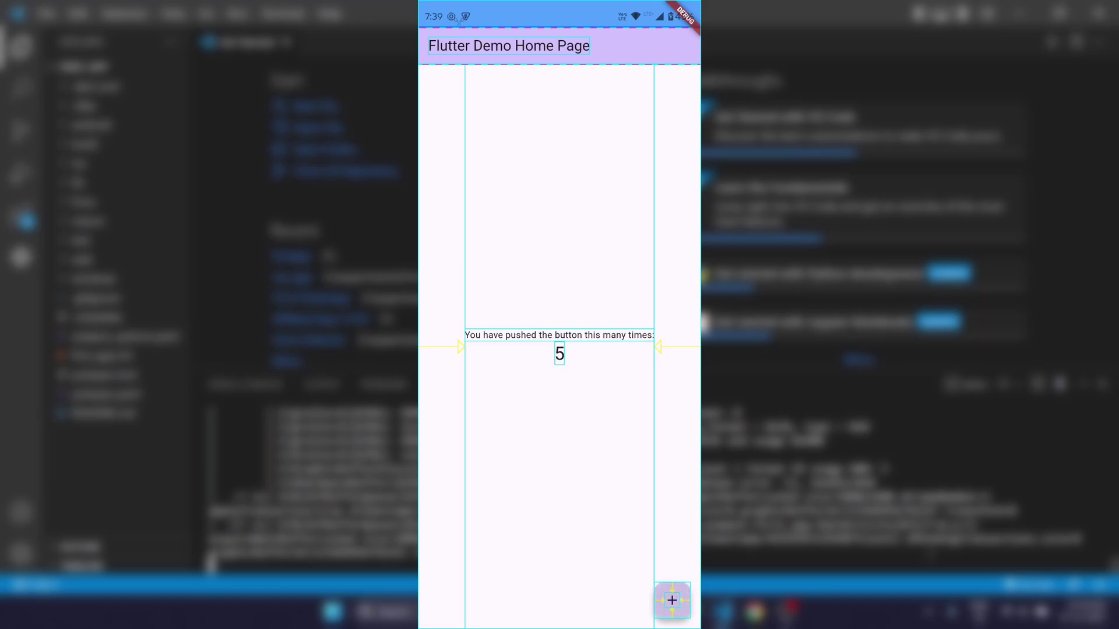
click(672, 601)
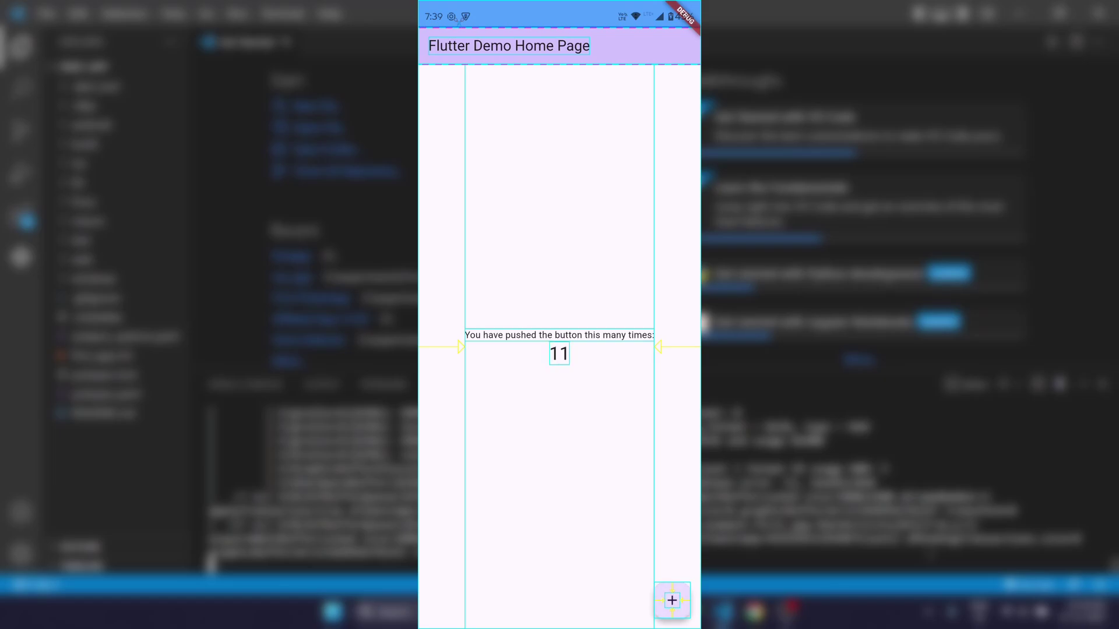
click(672, 601)
click(672, 600)
click(672, 601)
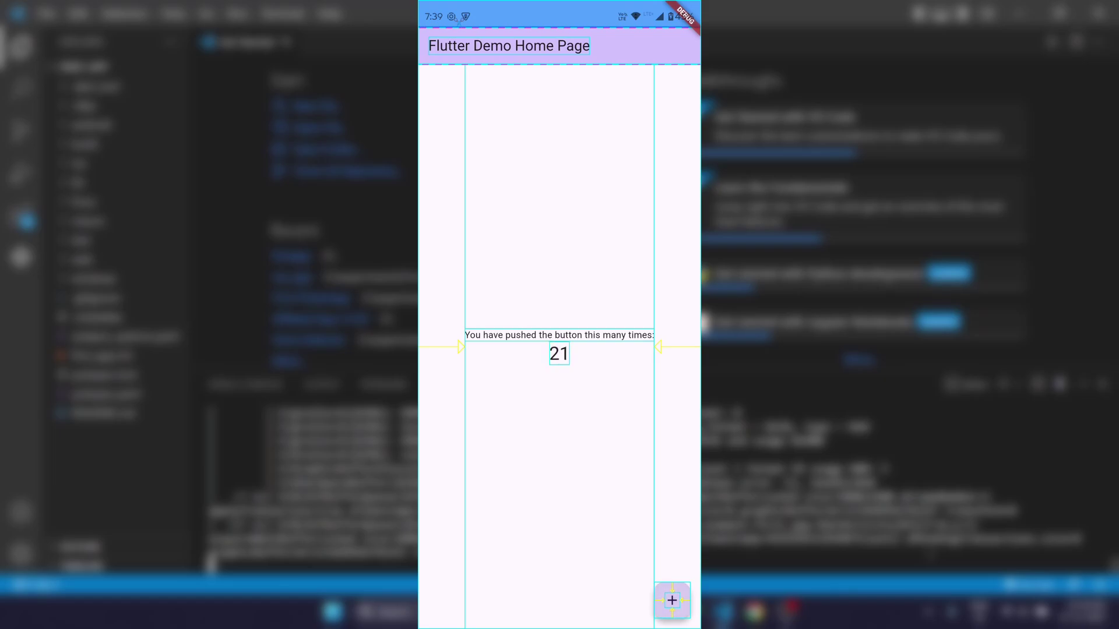
click(672, 601)
click(672, 600)
click(672, 600)
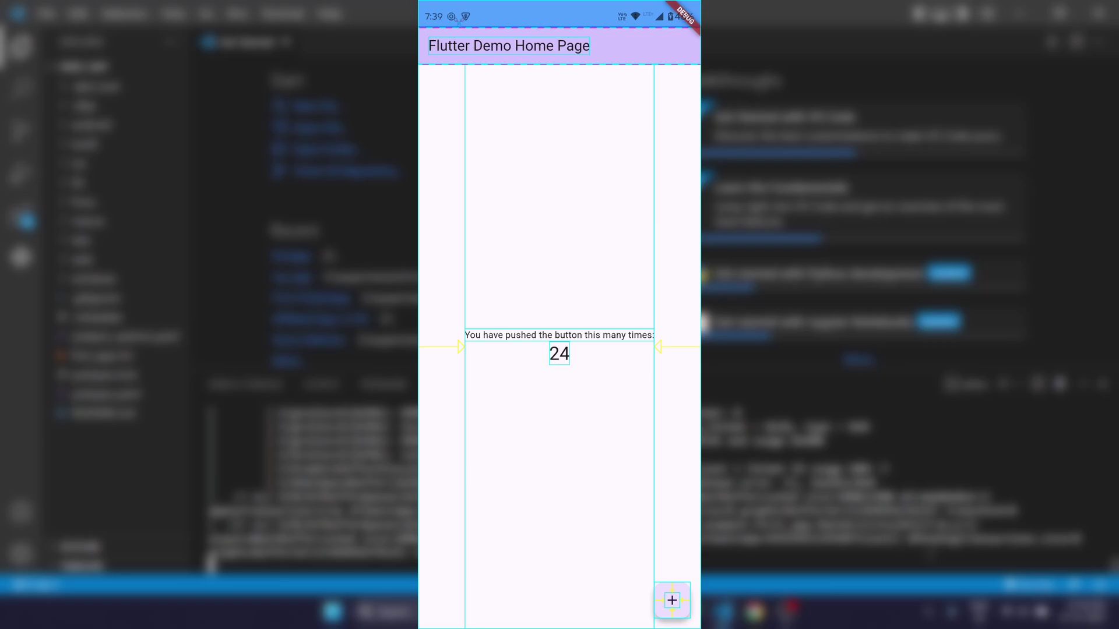
click(672, 600)
click(672, 600)
key(ctrl+h)
key(ctrl+s)
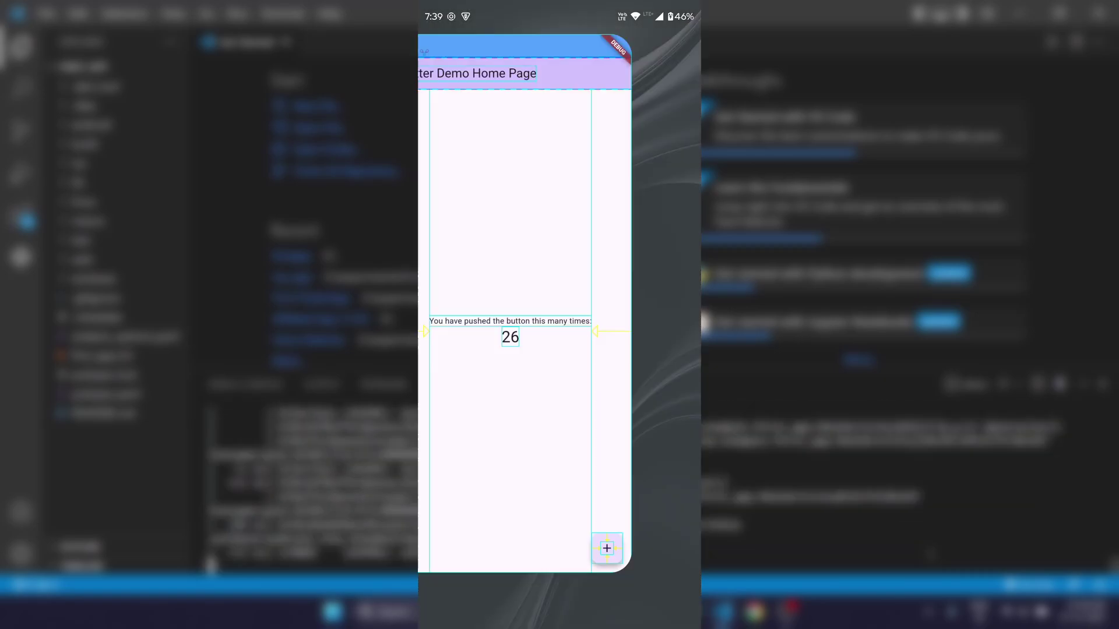
Return to the app on the phone, raise its counter to 36 and leave it through the recent apps overview.
click(672, 600)
click(672, 600)
click(672, 601)
click(672, 600)
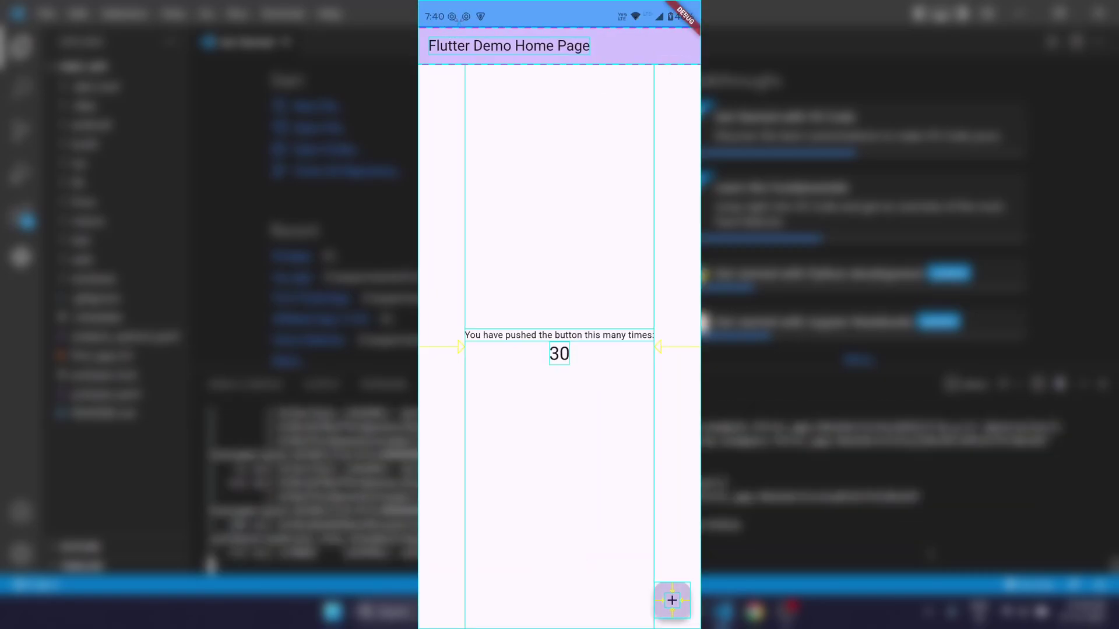
click(672, 600)
click(672, 600)
click(672, 600)
click(672, 601)
click(672, 600)
click(672, 600)
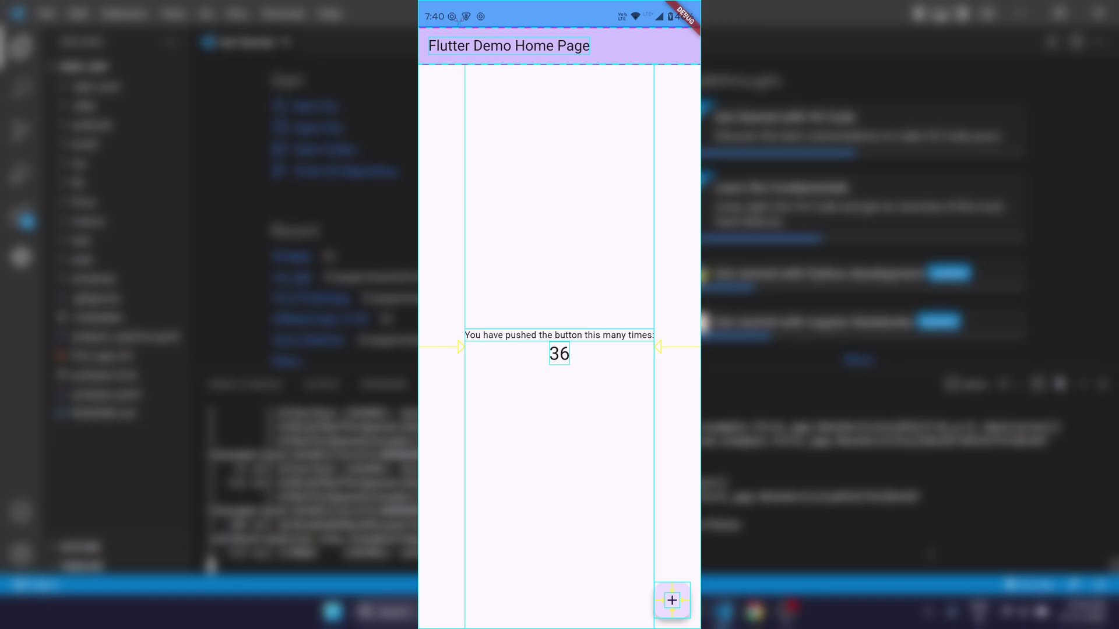
key(alt+h)
key(alt+s)
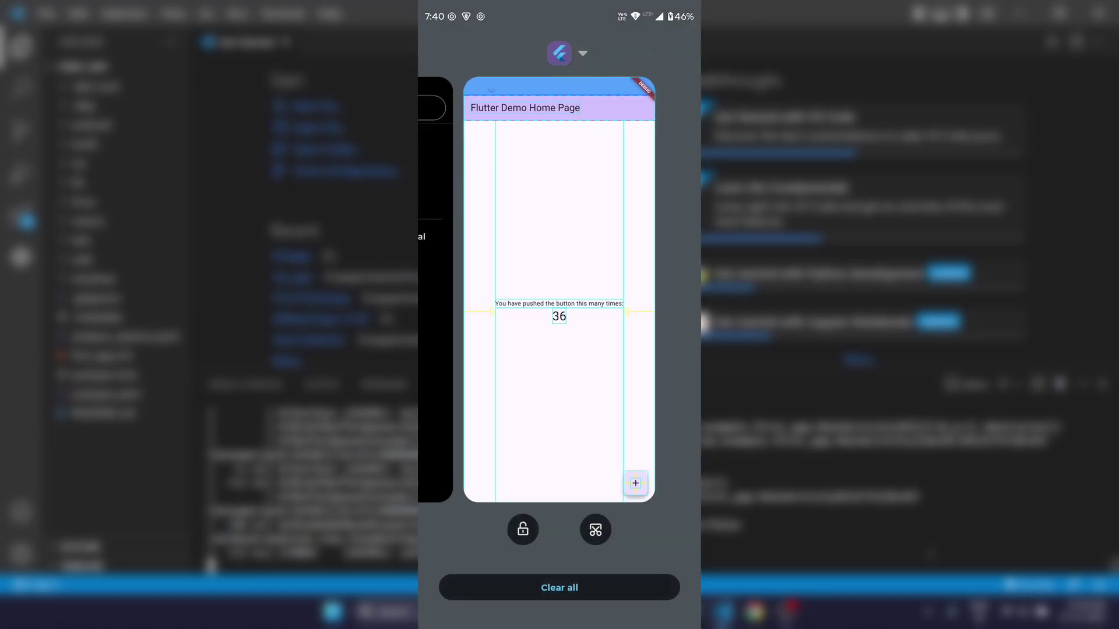
key(alt+h)
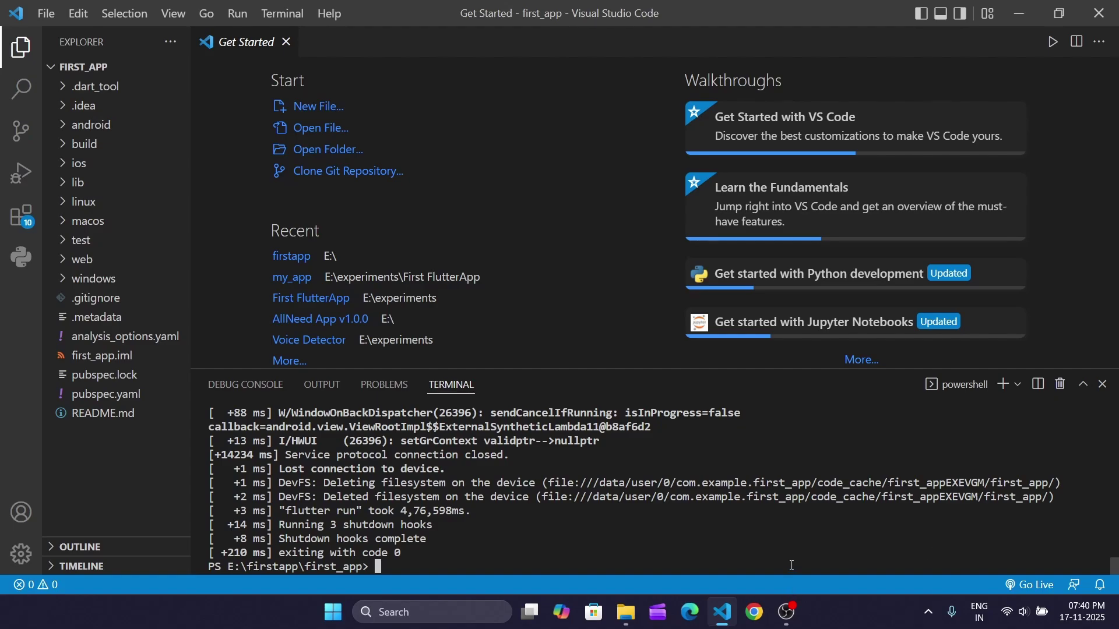
Relaunch the app on the phone with flutter run and raise its counter to 24.
text(flutter run)
key(Return)
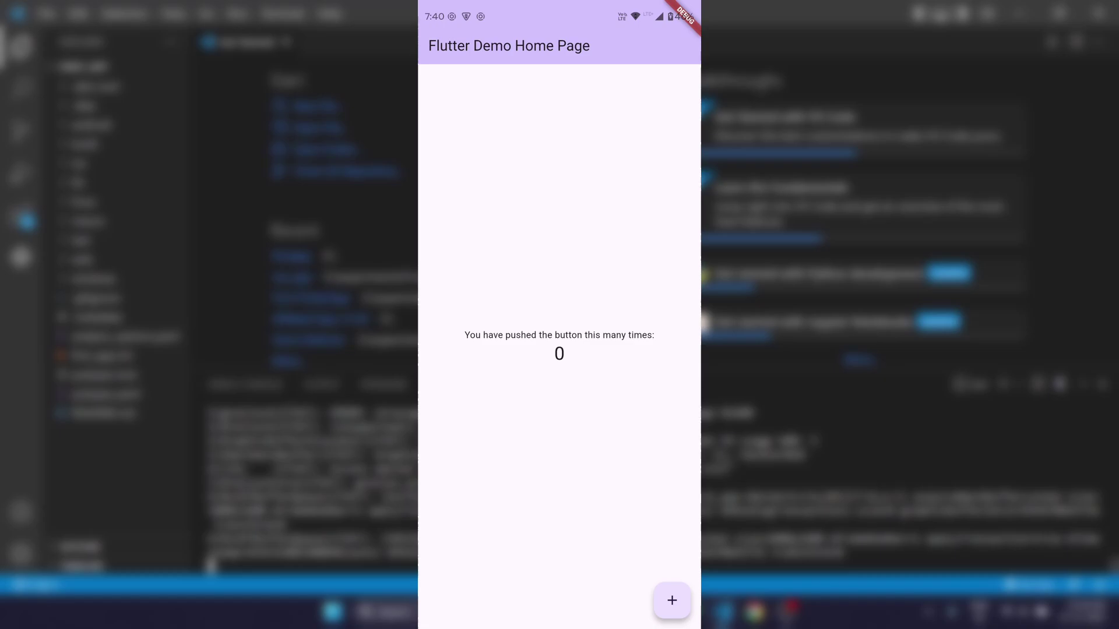
click(672, 601)
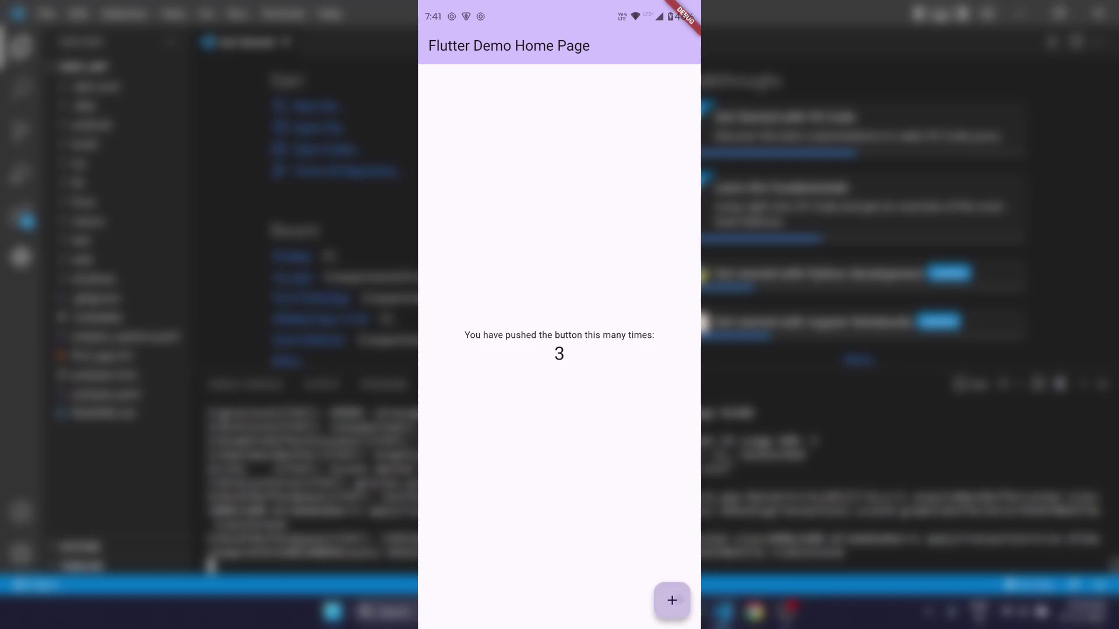
click(672, 601)
click(672, 600)
click(672, 601)
click(672, 601)
click(672, 600)
click(672, 600)
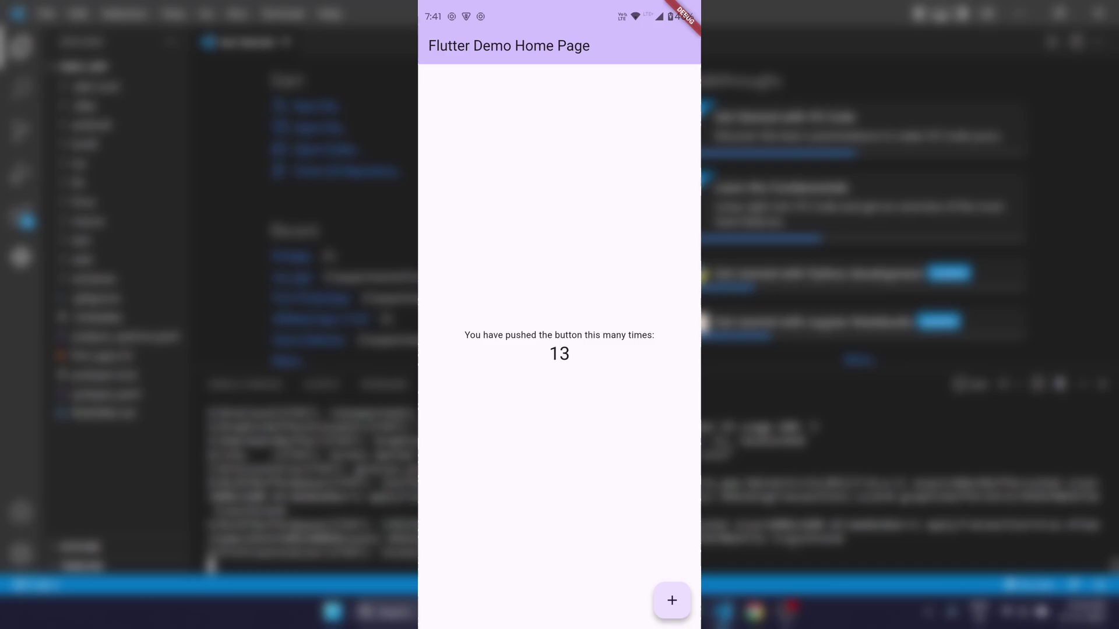
click(672, 600)
click(672, 601)
click(671, 600)
click(672, 601)
click(672, 600)
click(672, 600)
click(672, 601)
click(672, 601)
click(672, 600)
click(672, 601)
click(672, 600)
Switch between the Flutter demo app and the phone's recent apps overview, moving to the Settings card.
drag(559, 624, 562, 478)
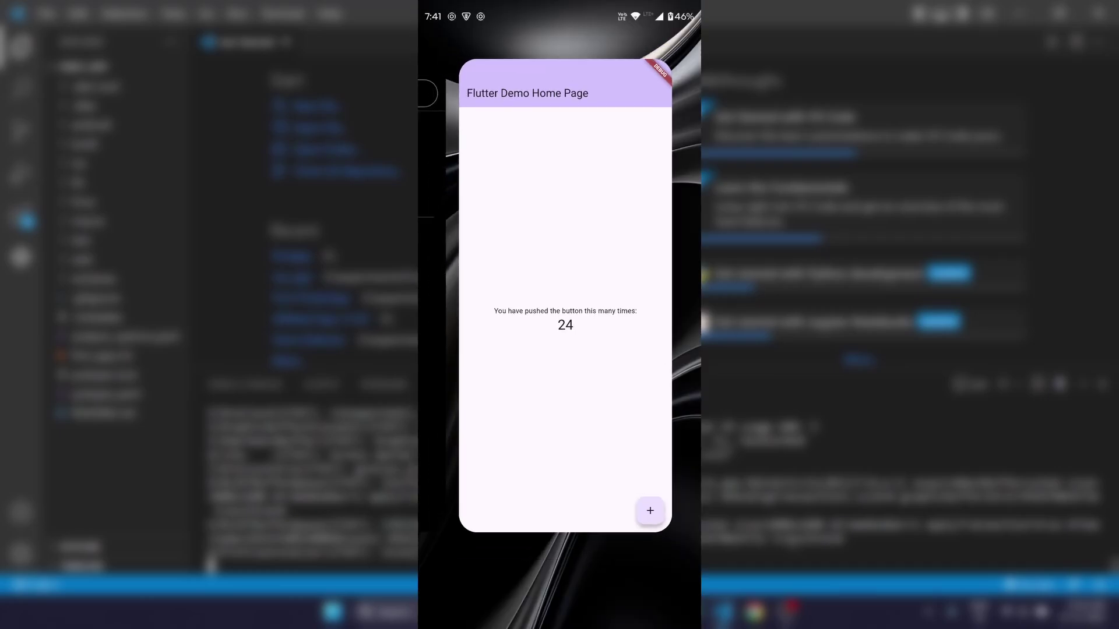
click(565, 292)
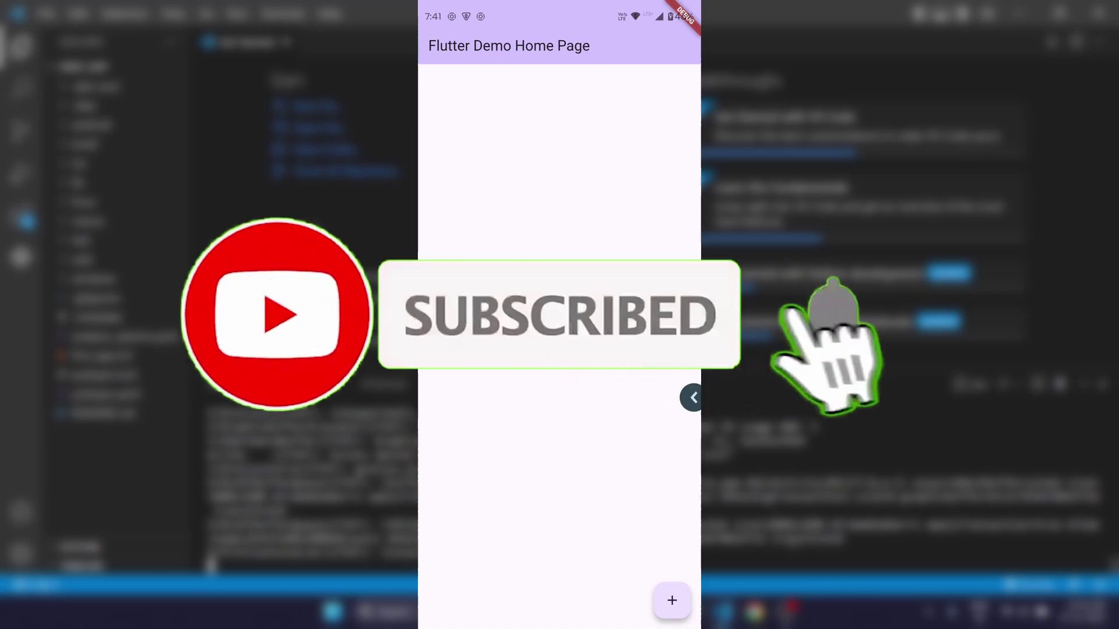
drag(560, 625, 559, 408)
drag(560, 625, 559, 443)
drag(466, 292, 671, 291)
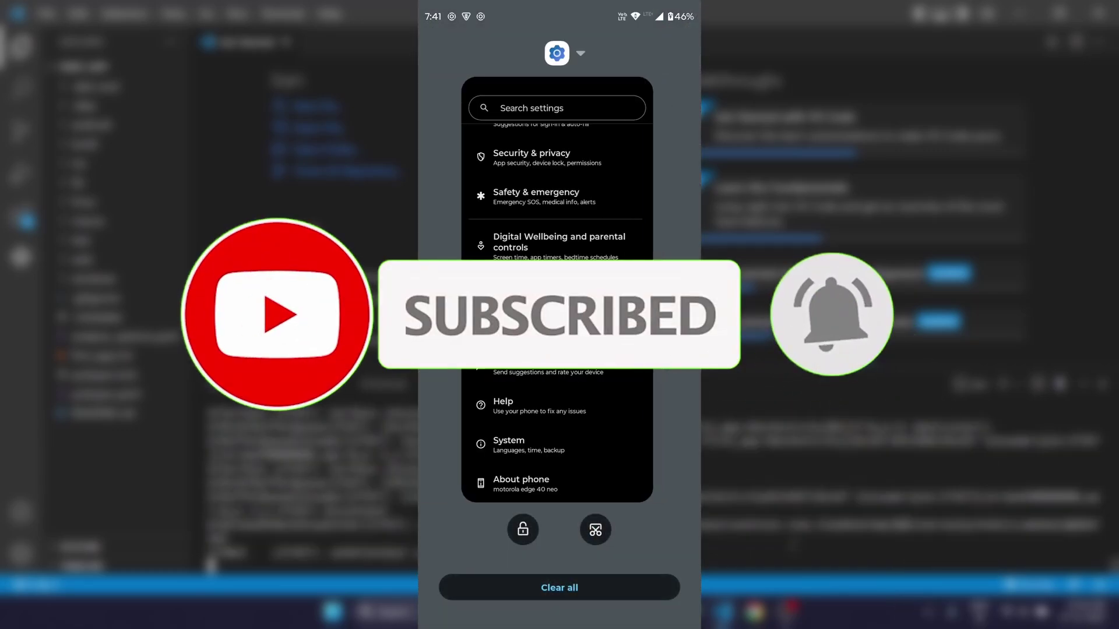